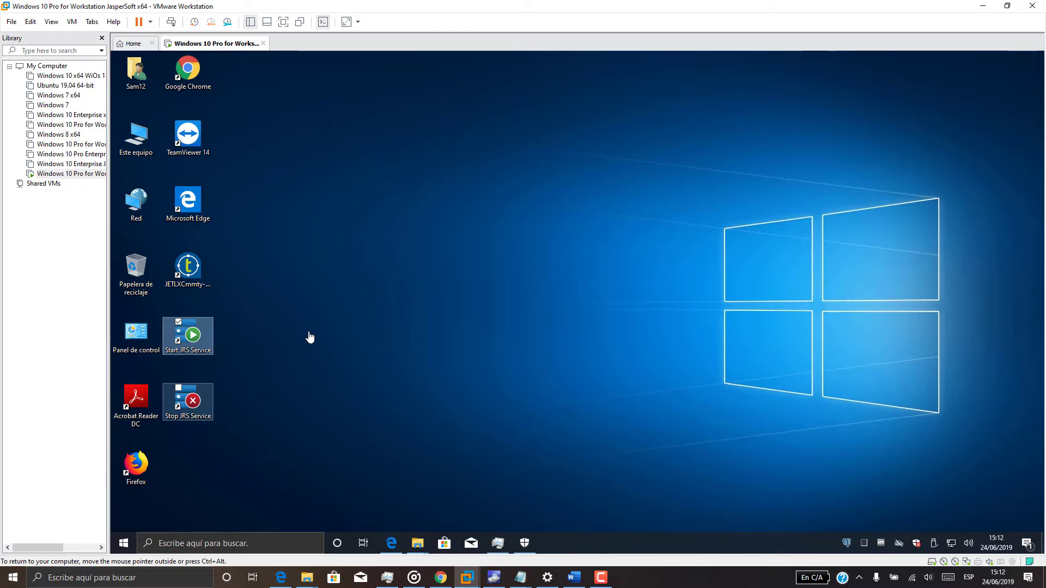
Copy the JasperServer login address from the Notepad notes.
key(ctrl+alt)
mouse_move(525, 573)
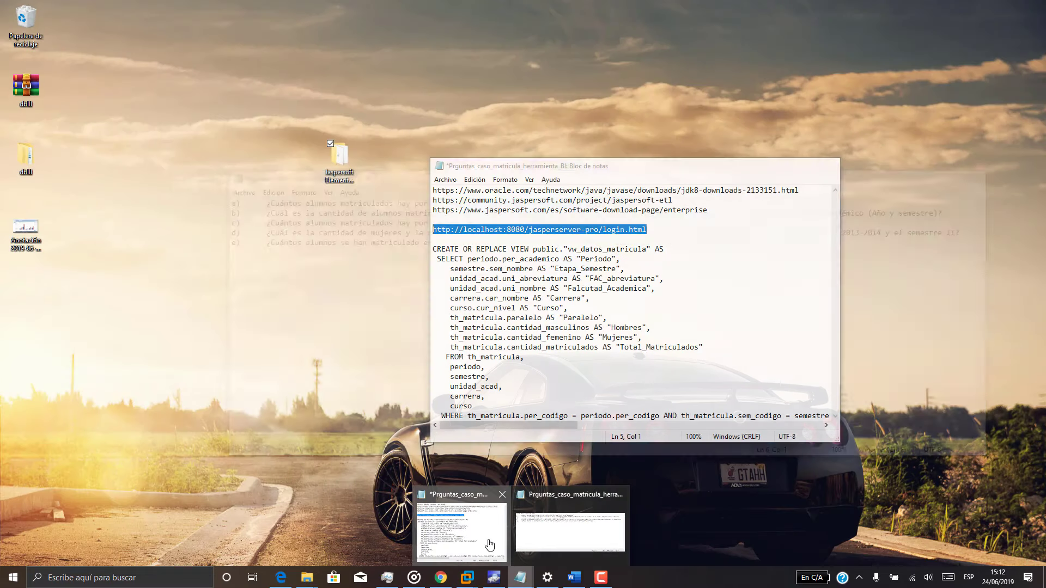
click(461, 531)
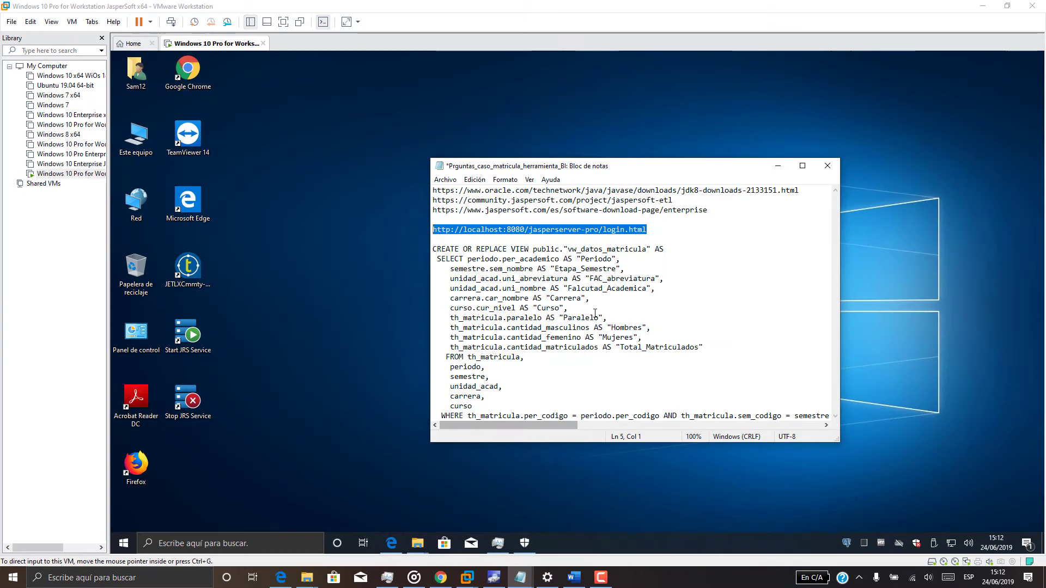
right_click(597, 235)
click(539, 265)
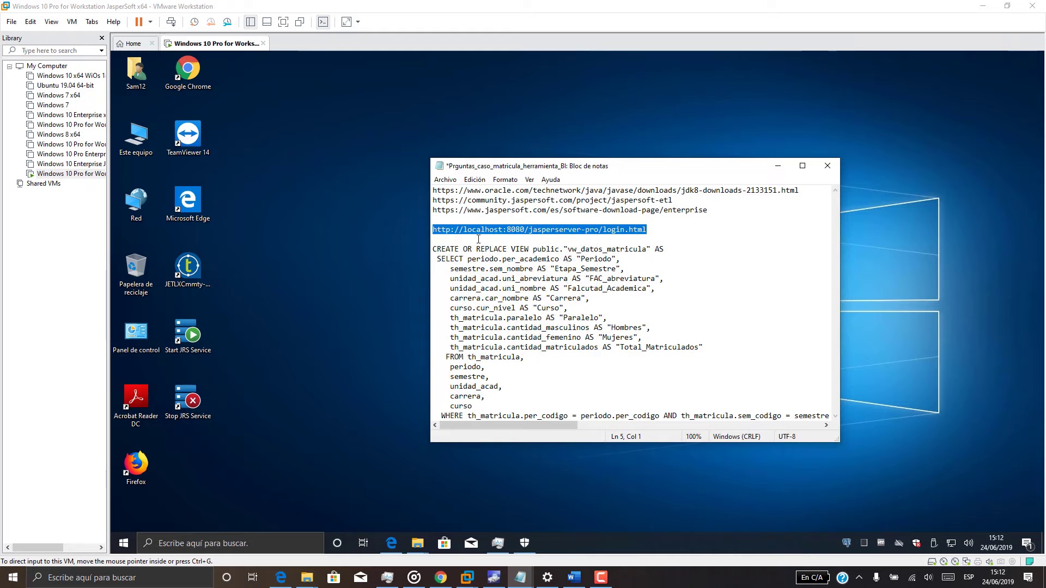
click(779, 165)
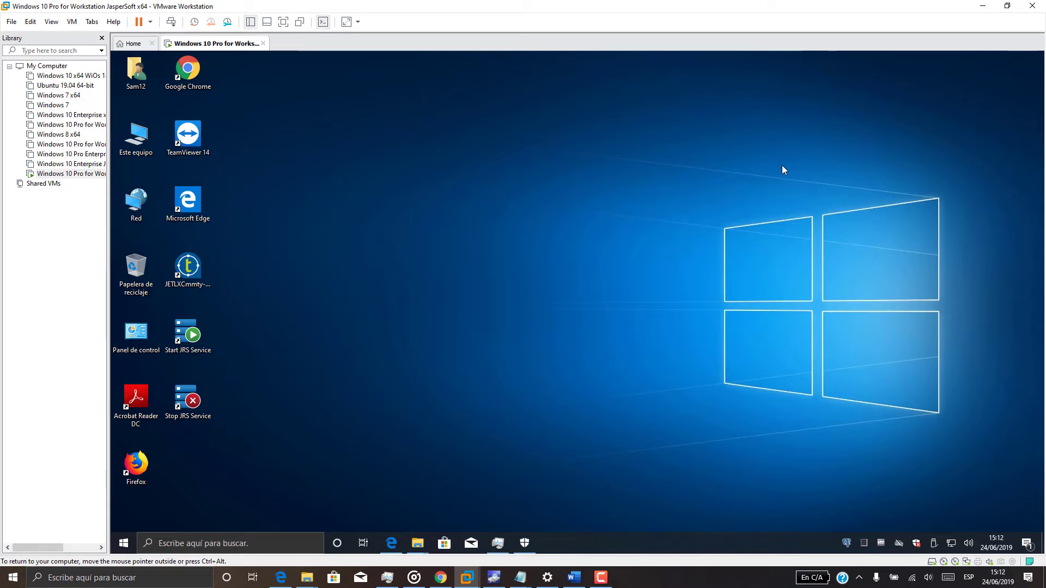
key(alt+Tab)
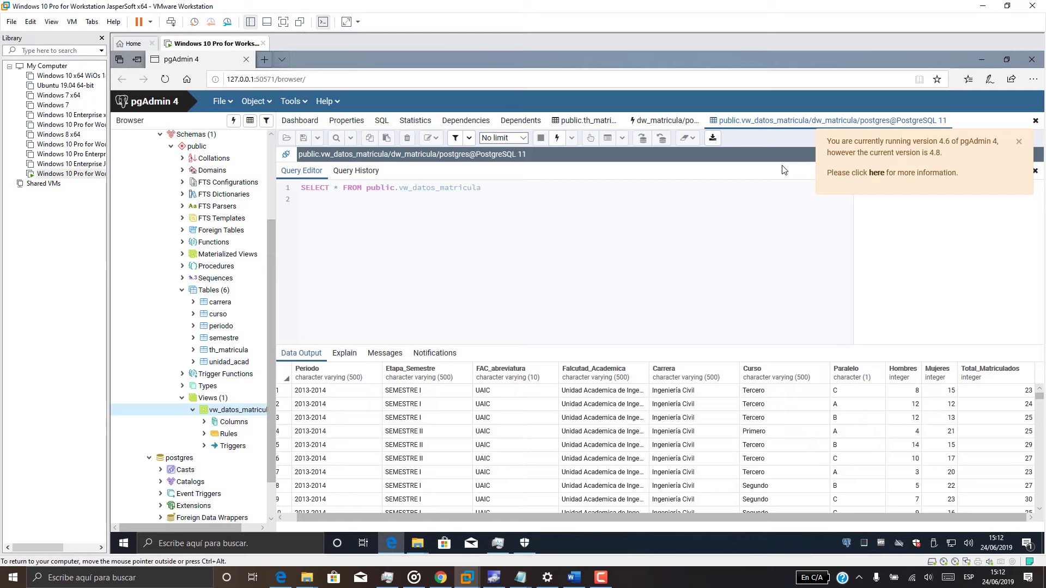
key(ctrl+t)
text(http://localhost:8080/jasperserver-pro/login.html)
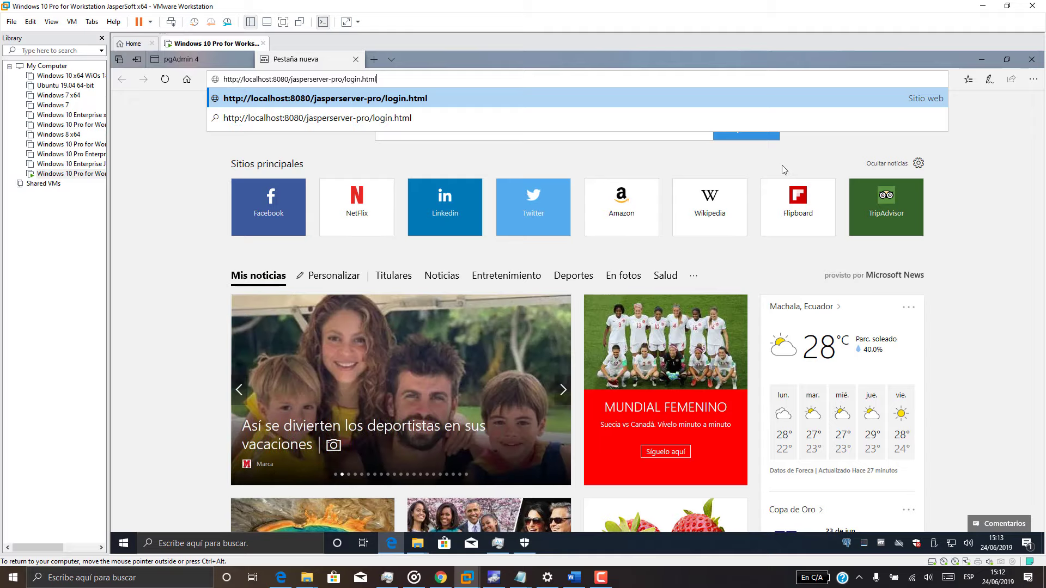
Load the JasperServer login page and fill in the saved administrator credentials.
key(Return)
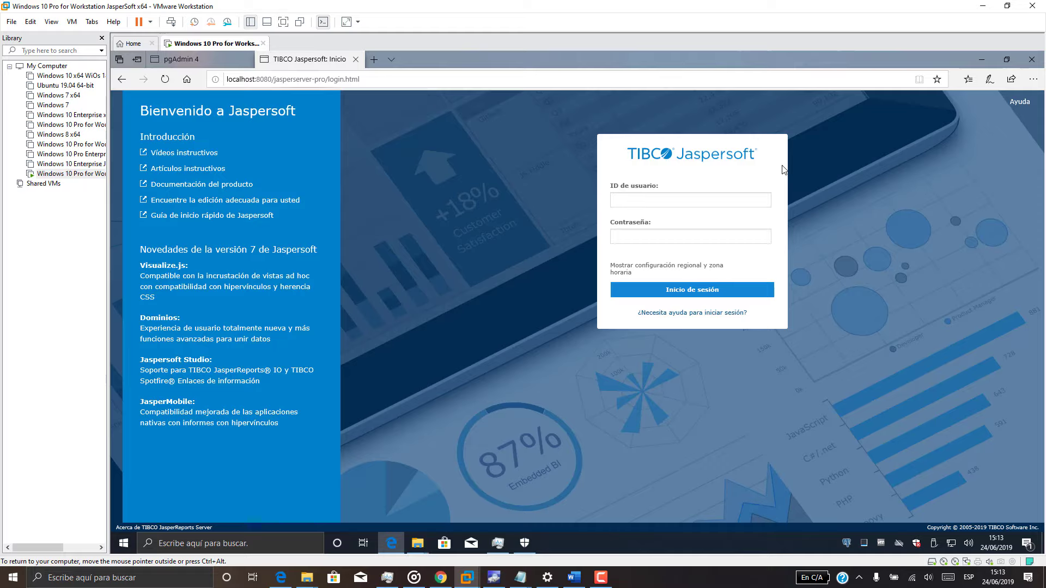
key(Down)
key(Down)
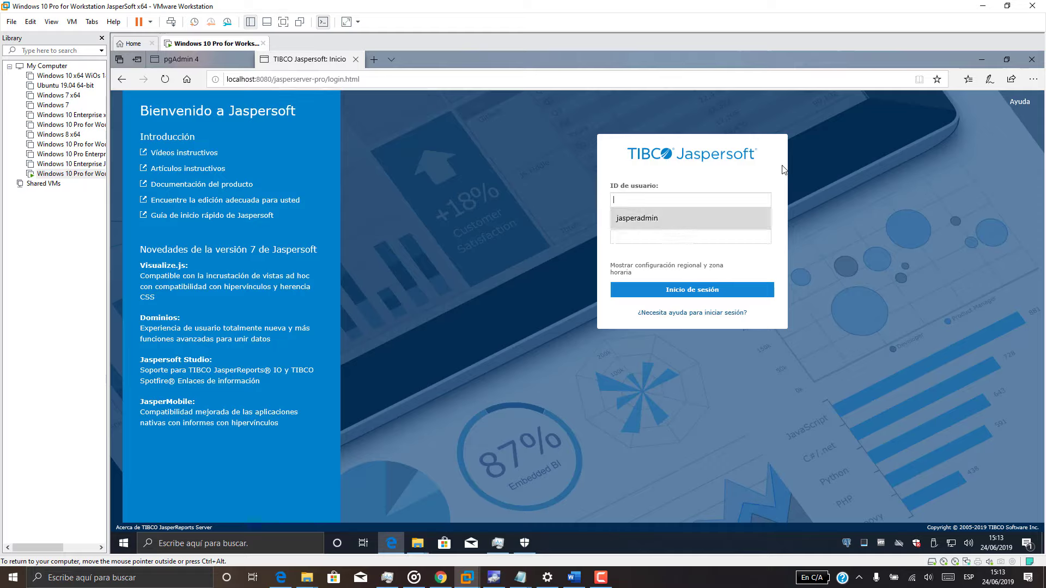
key(Return)
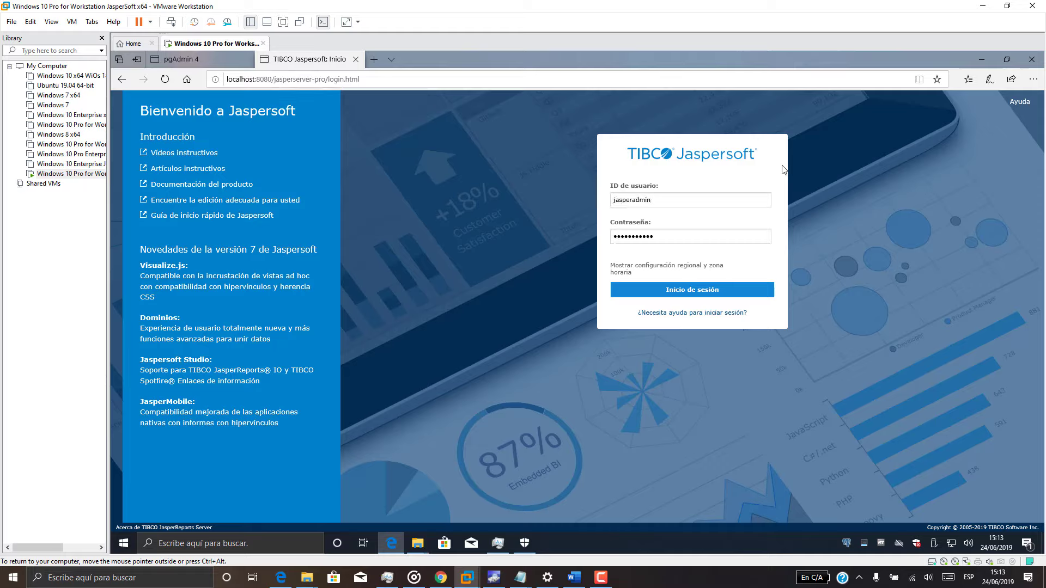
Check the login help for the administrator user name, close it, and sign in.
key(Tab)
key(Tab)
key(Tab)
key(Return)
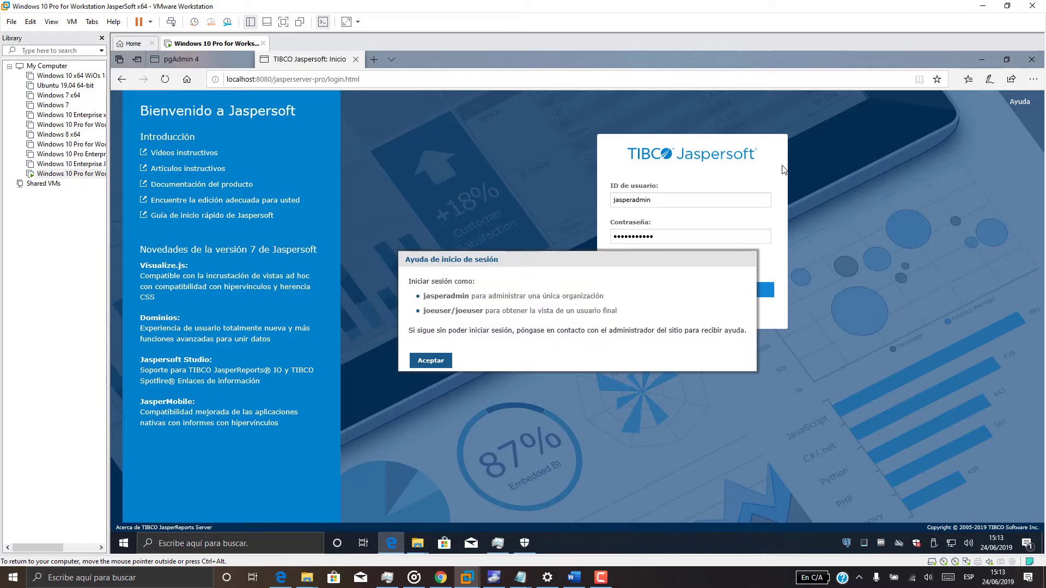
drag(423, 295, 469, 296)
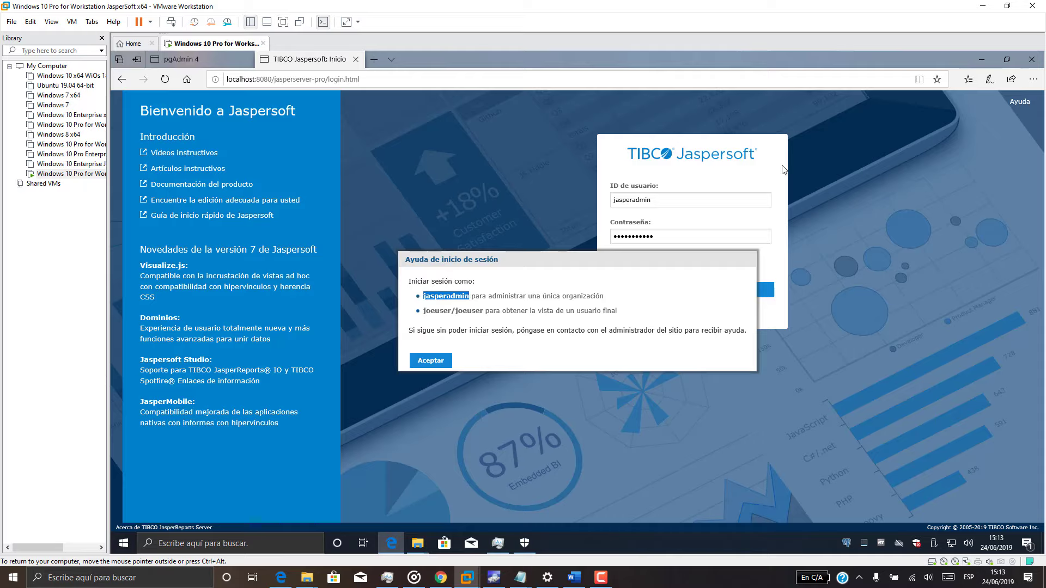
drag(512, 260, 438, 321)
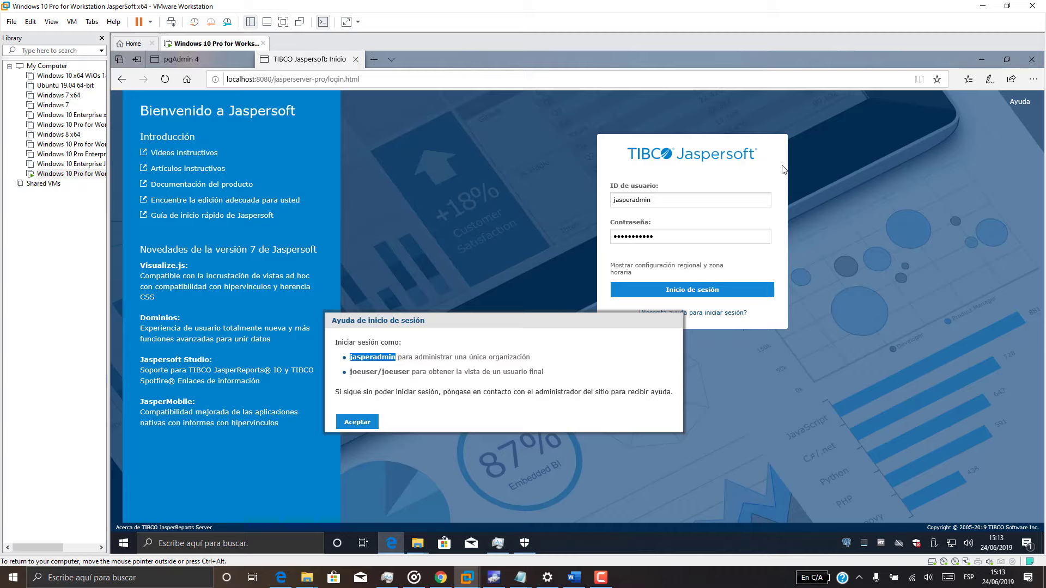
click(357, 422)
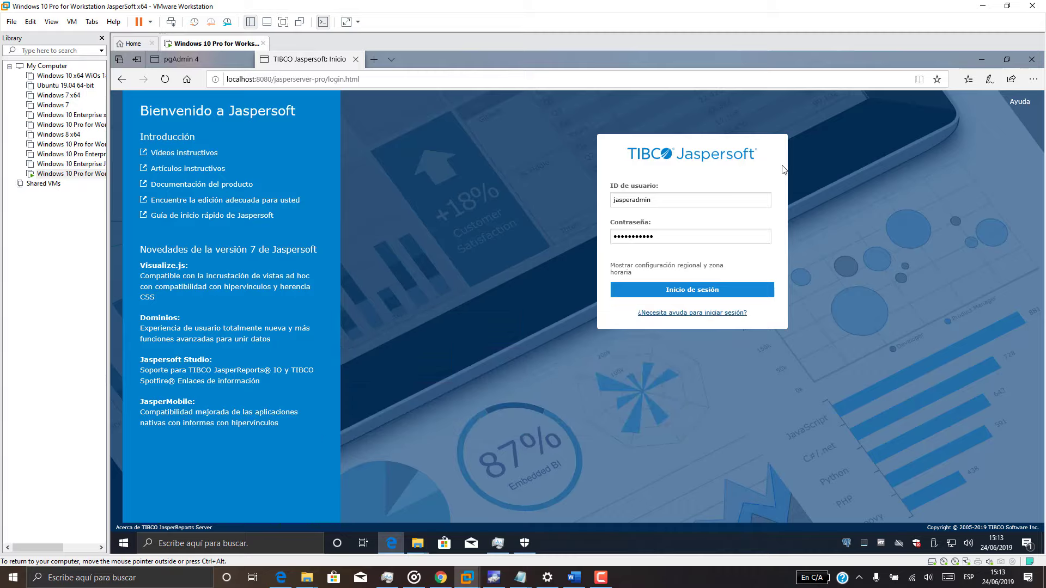
click(691, 289)
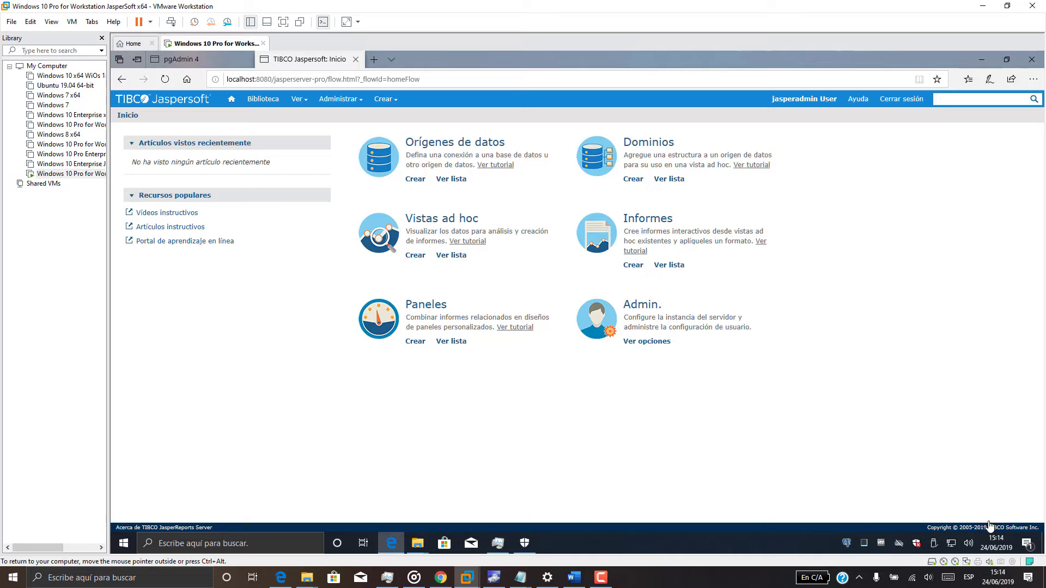
Start a new data source, keeping the JDBC type.
click(415, 179)
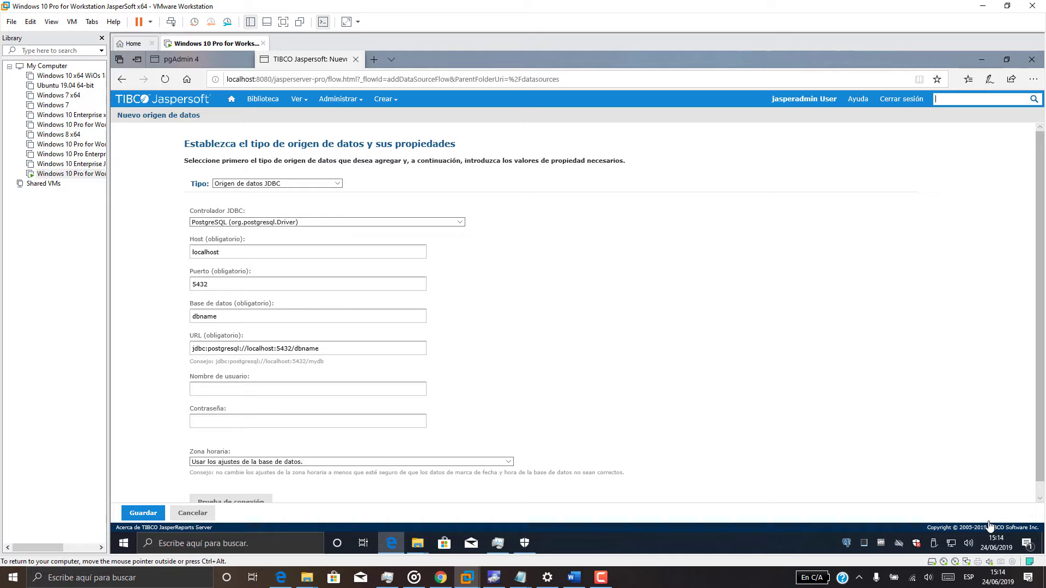
click(337, 183)
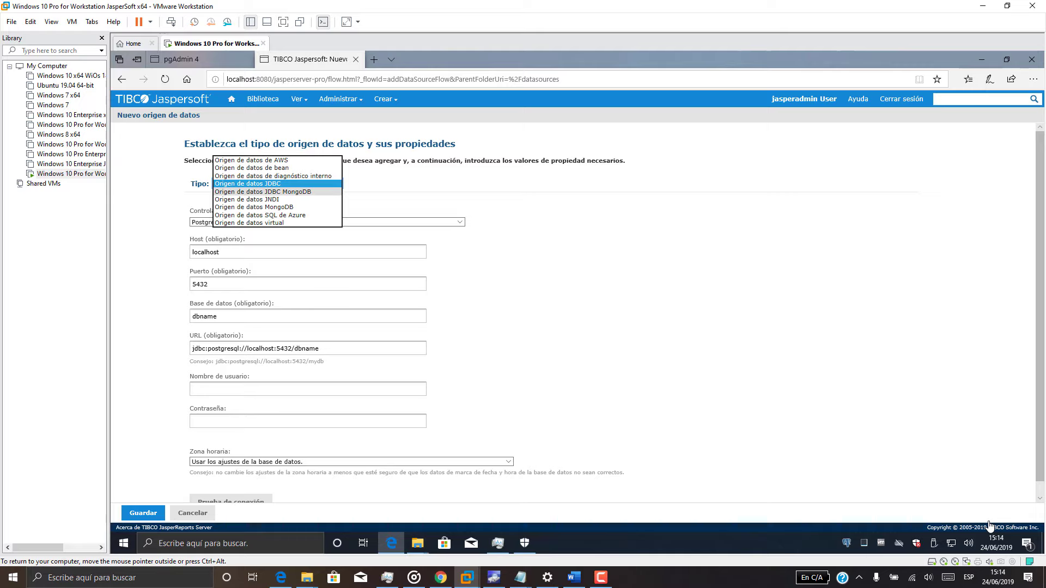
click(261, 184)
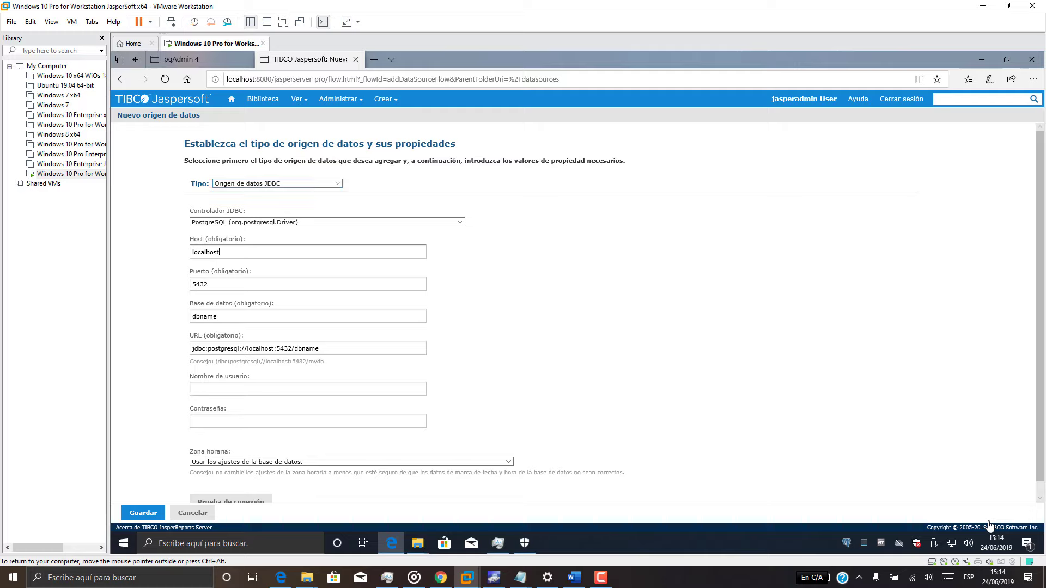
Point the connection at database dw_matricula, enter the database user and password, and save.
key(ctrl+a)
text(dw_matricul)
scroll(989, 525, down, 1)
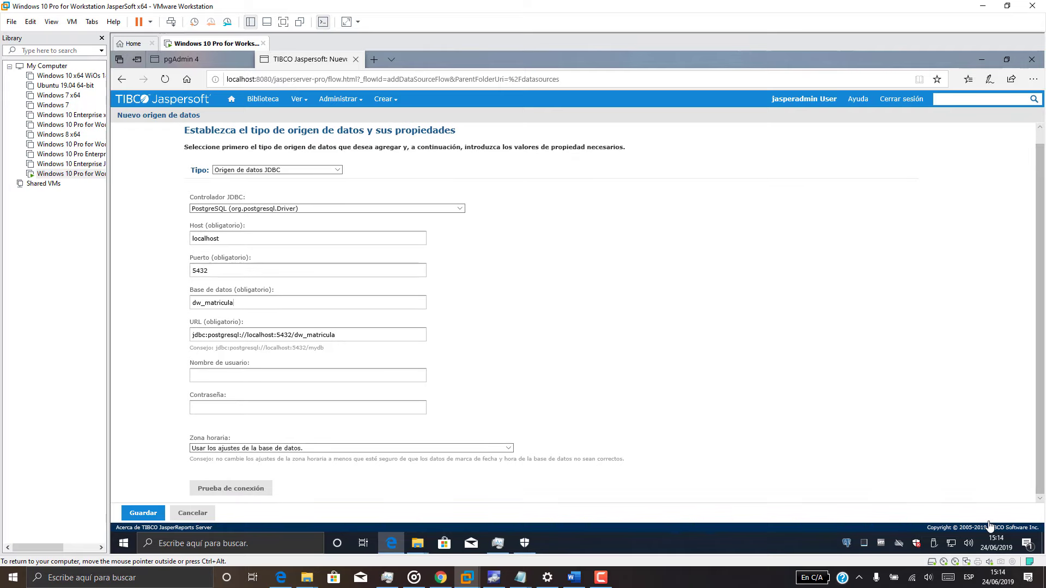
key(Tab)
key(Tab)
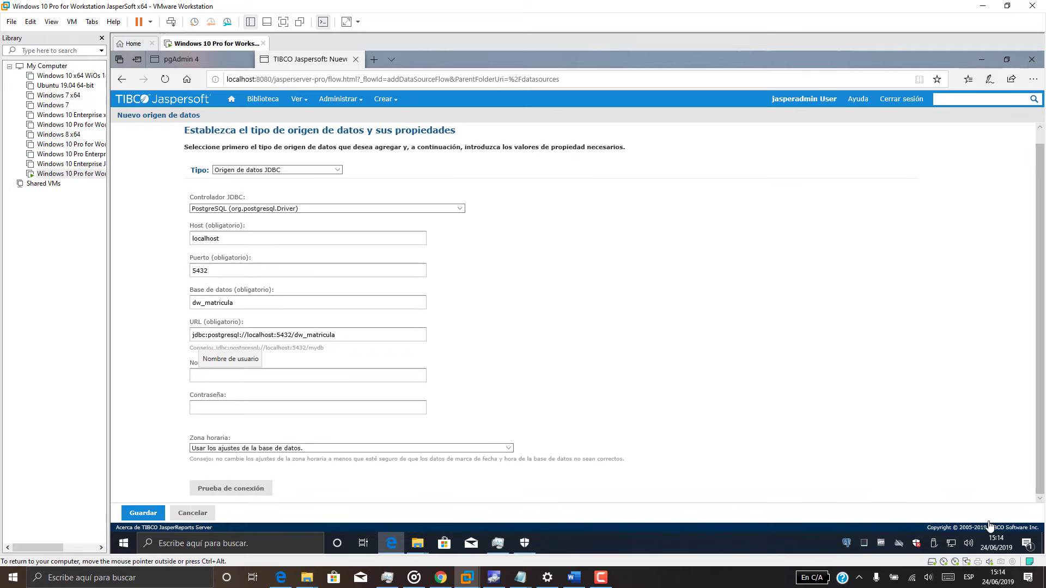
text(postgres)
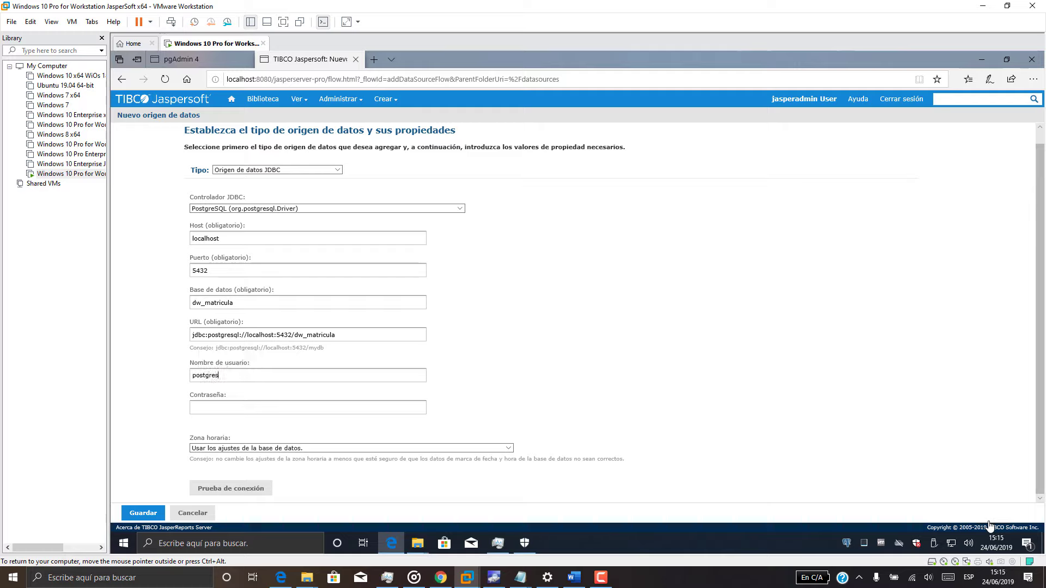
text(1234)
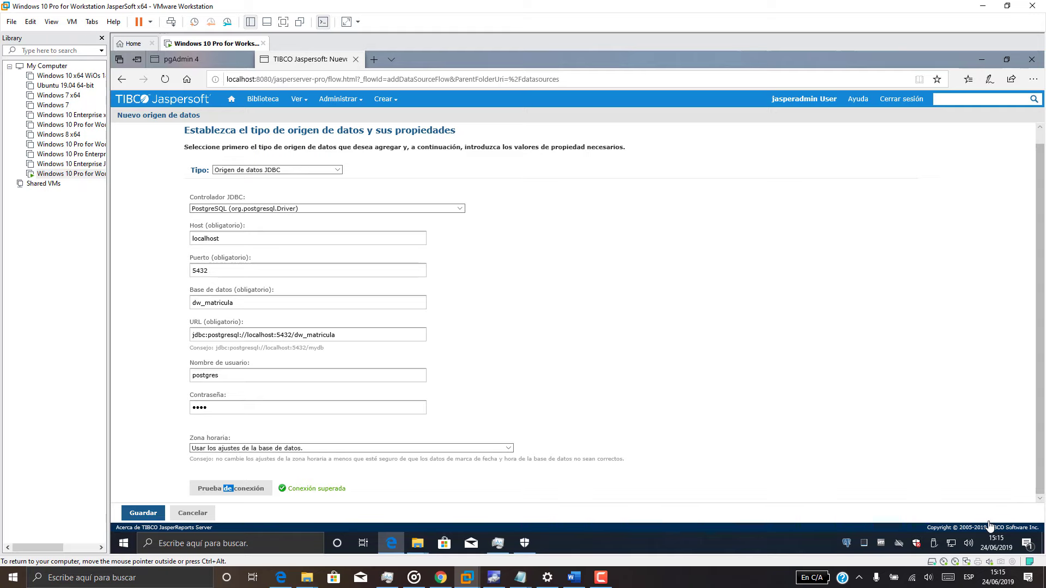
click(143, 513)
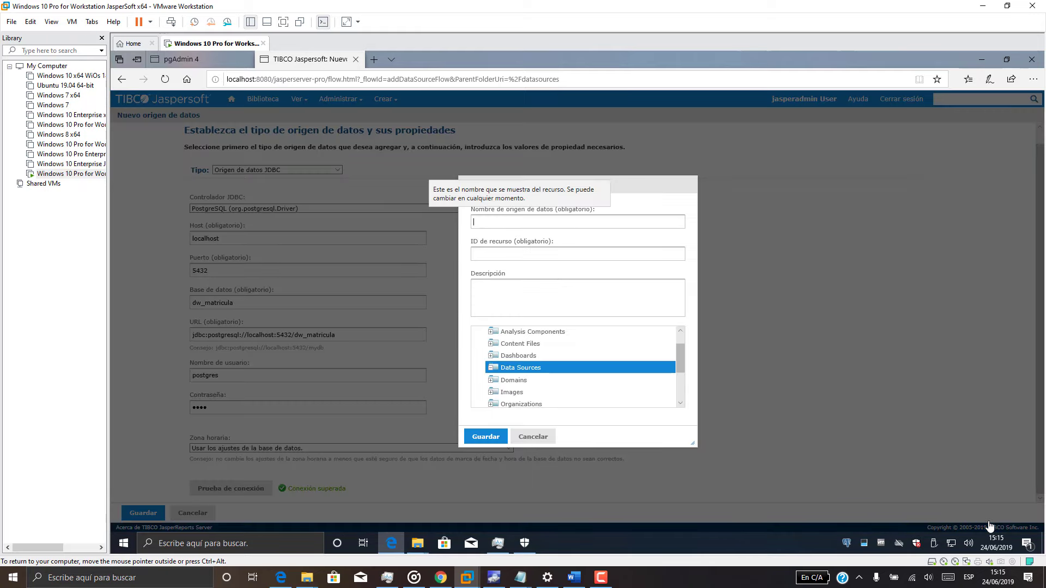
Save the data source as Data_Matricula, described 'Conexión con el DW Matricula', in Data Sources.
text(Data)
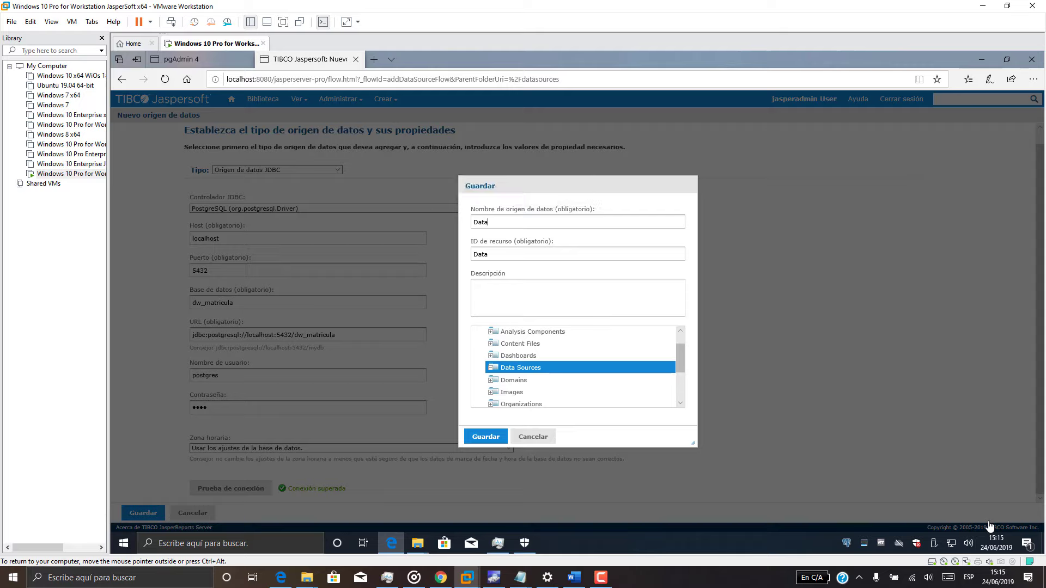
text(_Matricula)
key(Tab)
key(Tab)
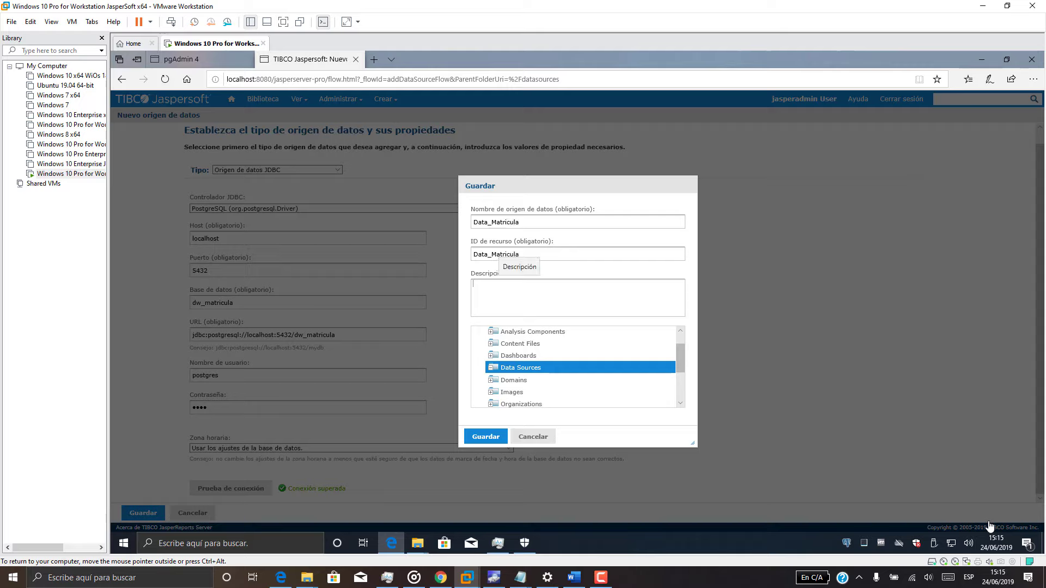
text(Conexión con el)
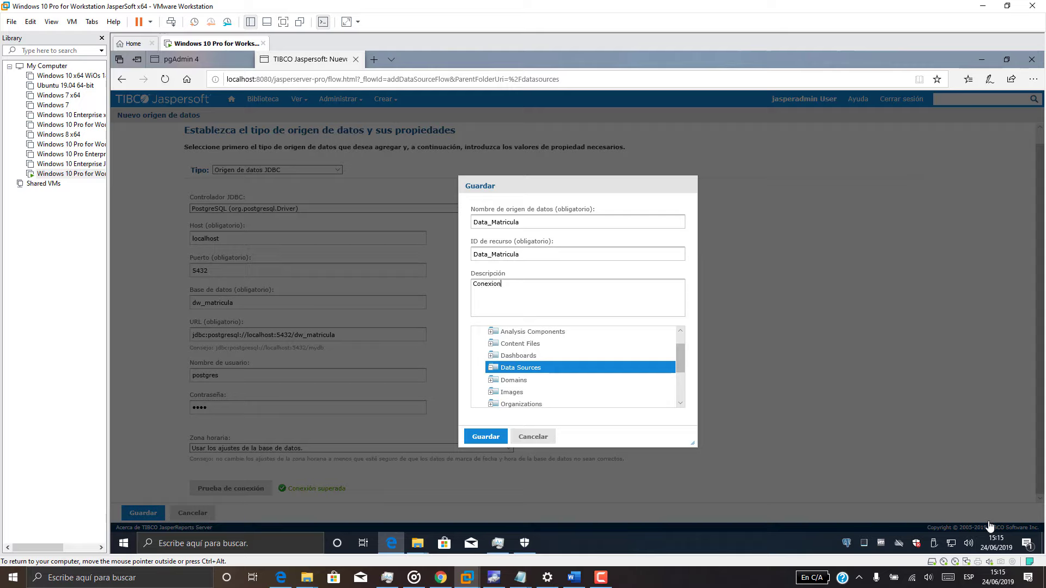
text( DW Matricula)
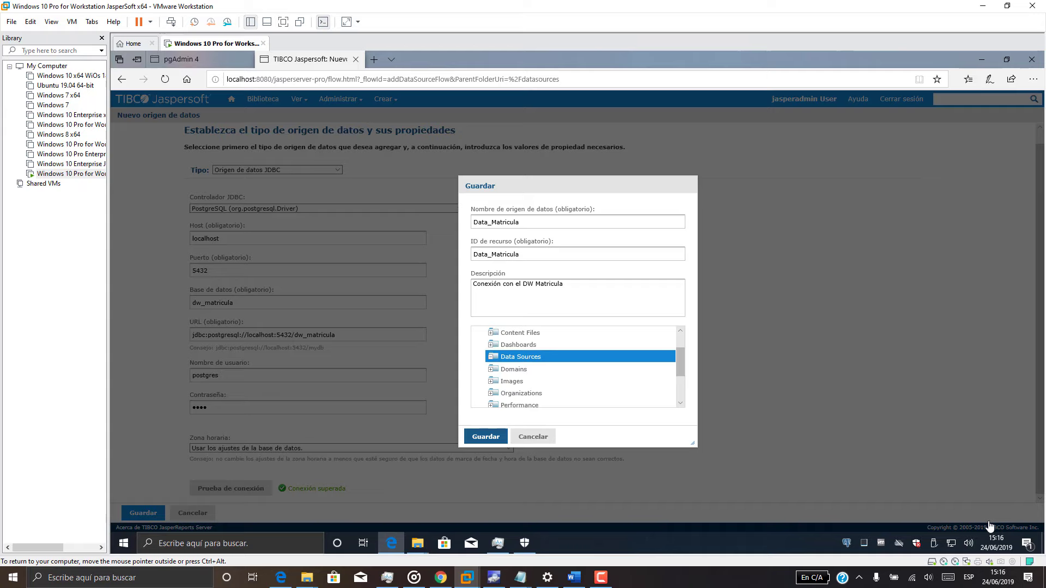
click(485, 437)
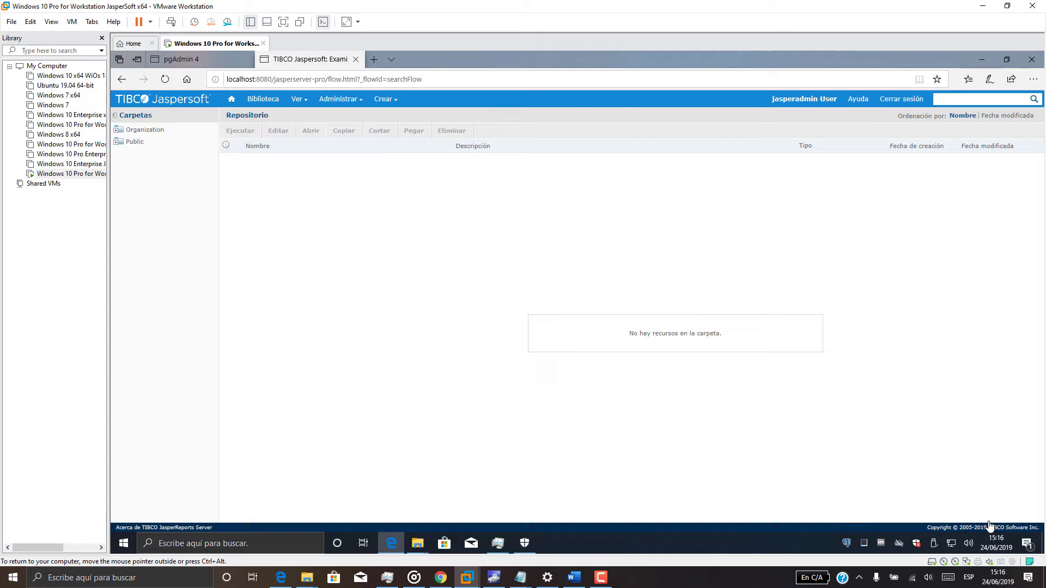
Browse Organization > Data Sources to find Data_Matricula, then go back home.
click(144, 130)
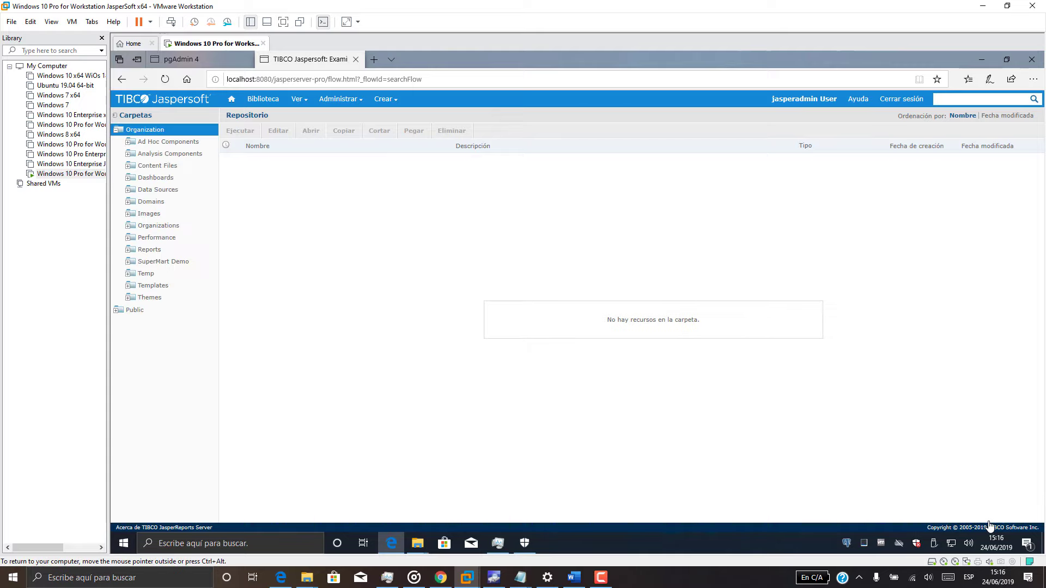
click(156, 178)
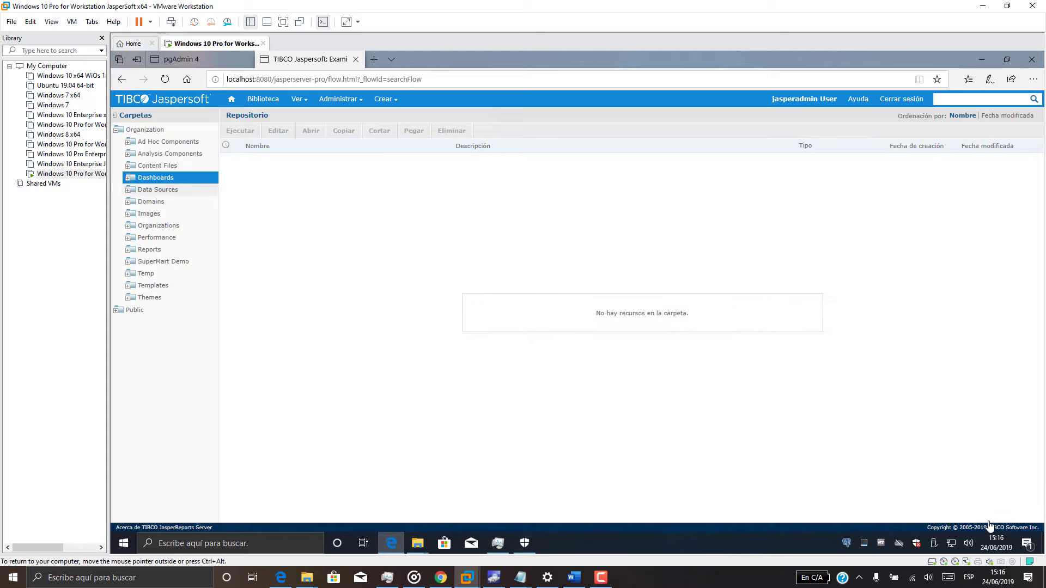
click(158, 189)
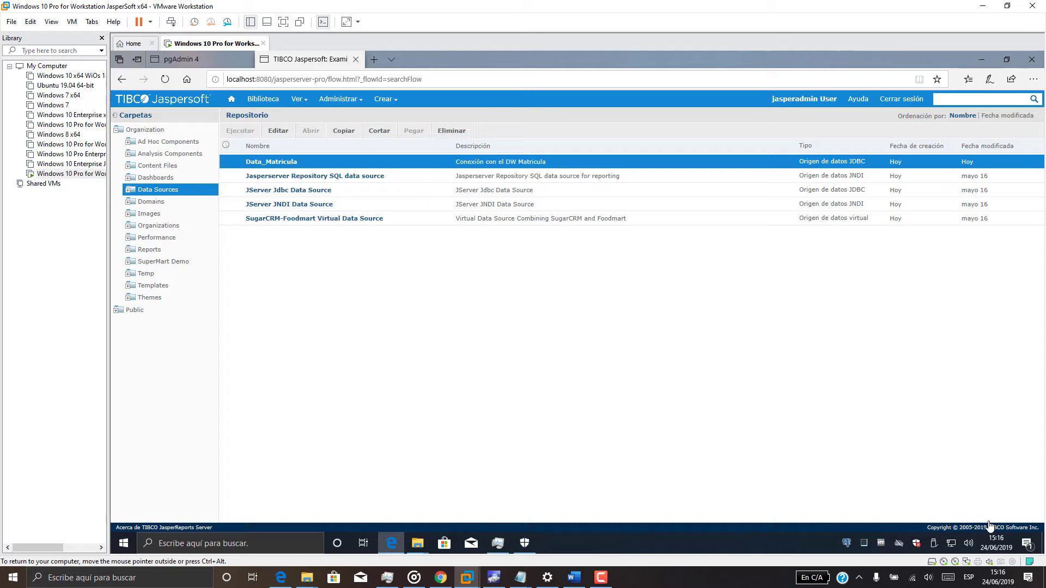
click(232, 99)
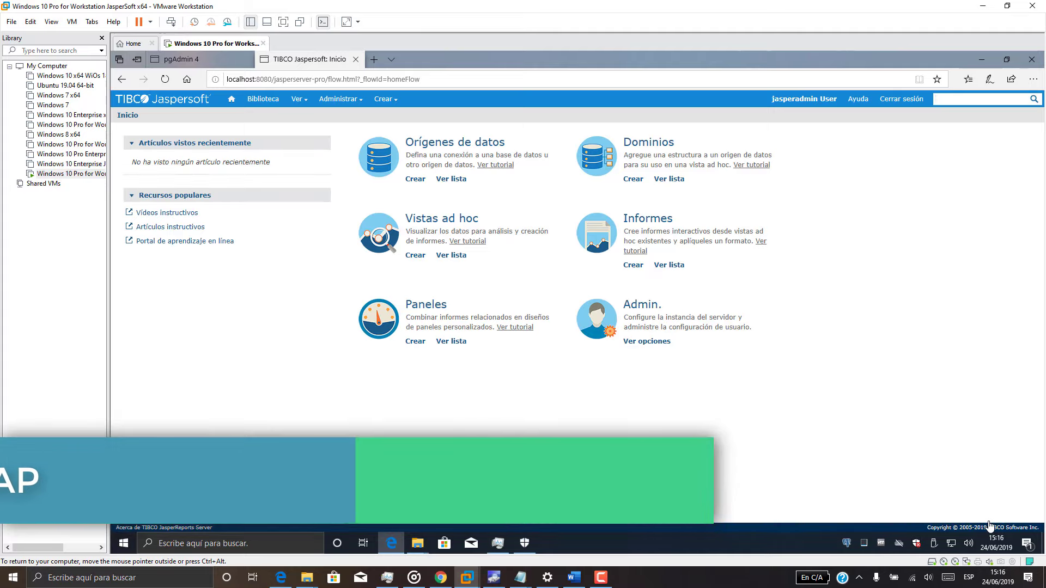
Create a new domain and choose Data_Matricula as its data source.
click(633, 179)
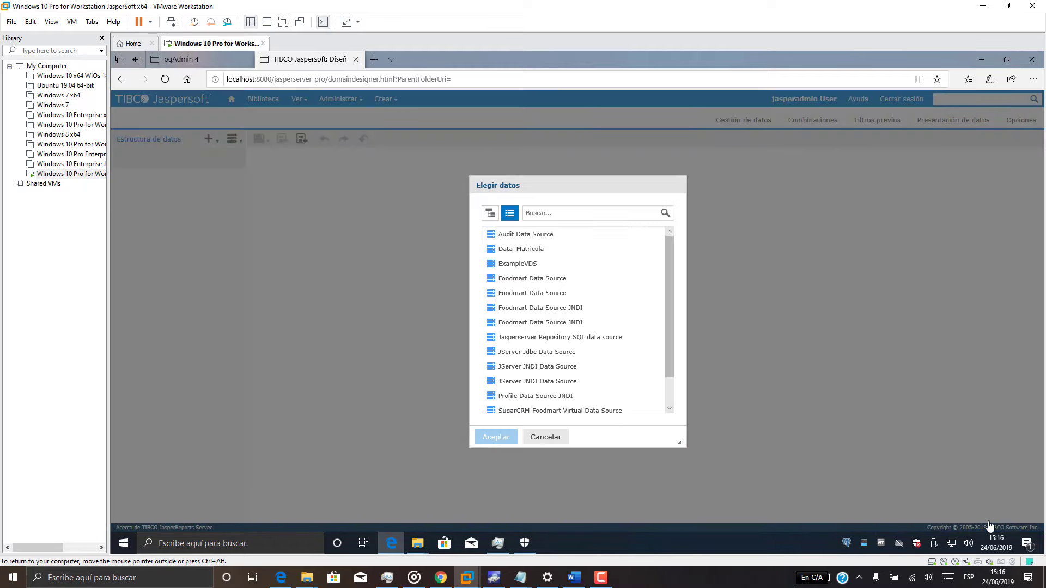
click(521, 249)
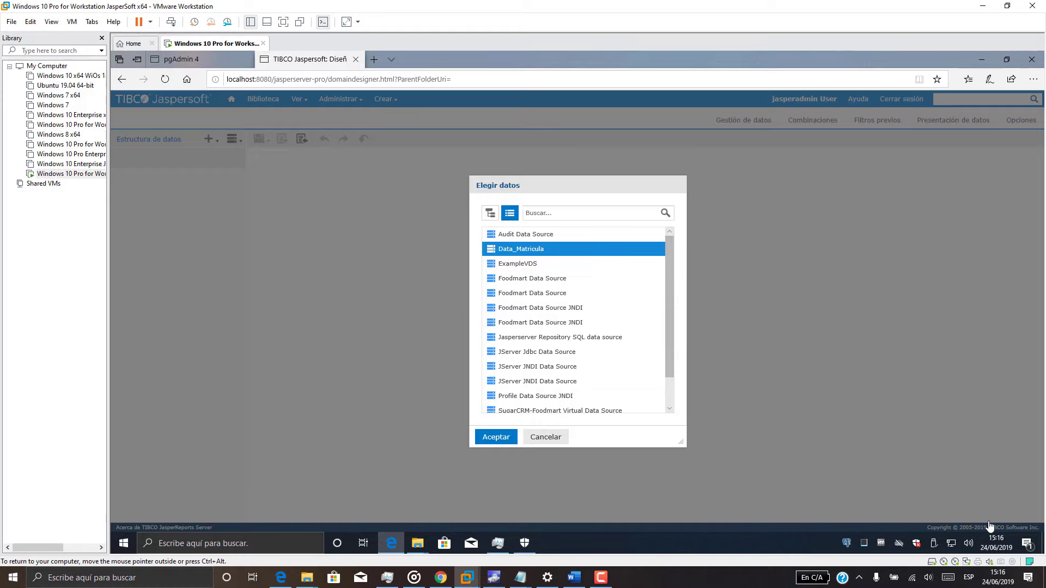
key(Return)
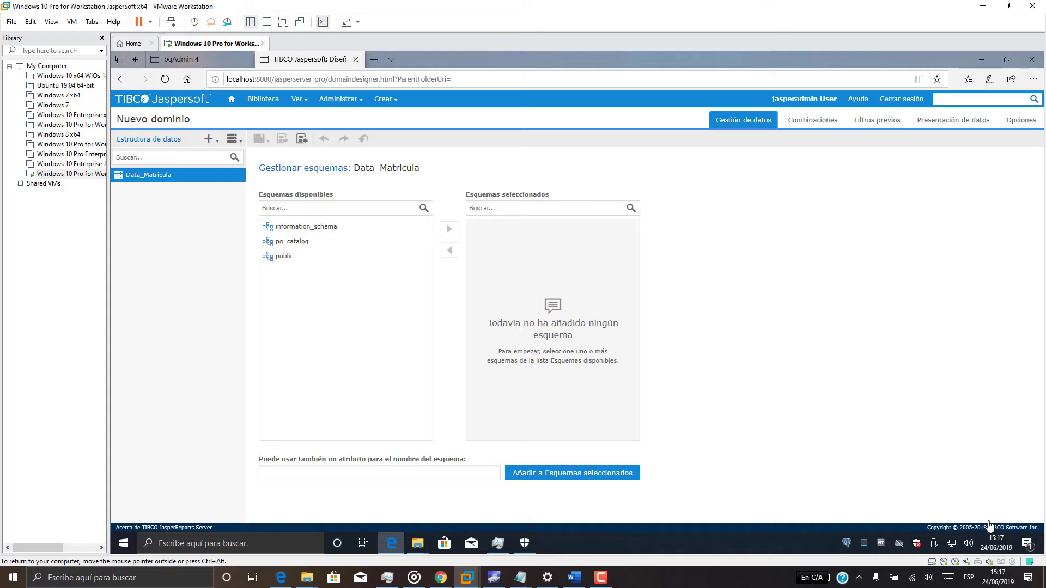
Add the public schema and its vw_datos_matricula view to the domain's selected tables.
click(284, 256)
click(449, 229)
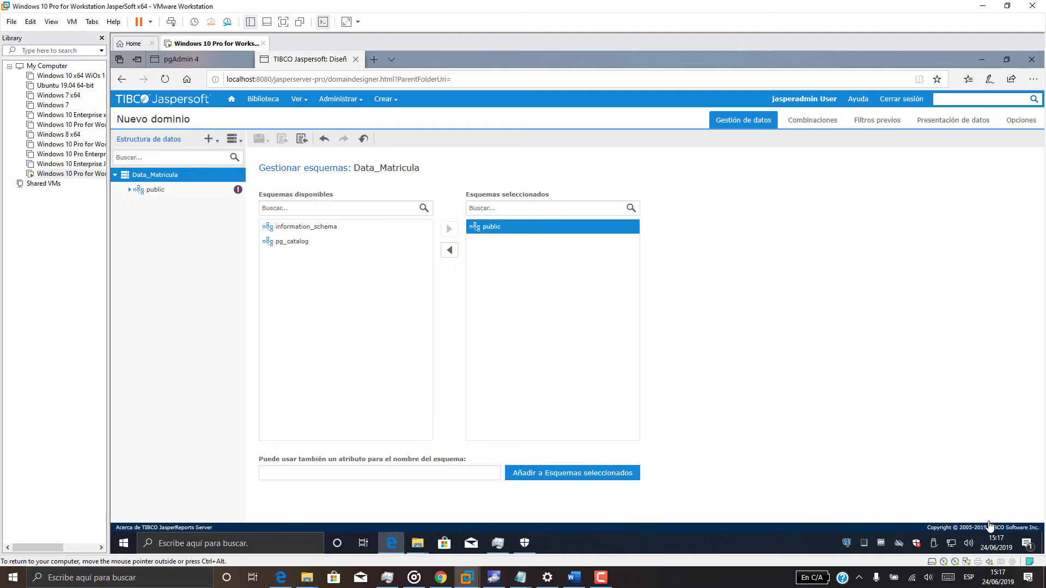
click(155, 190)
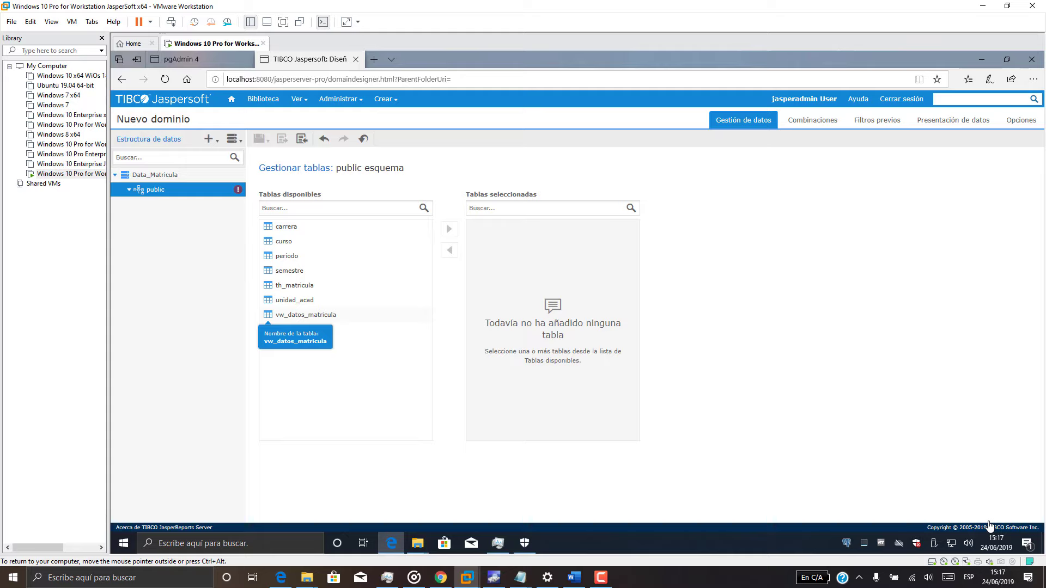
double_click(338, 315)
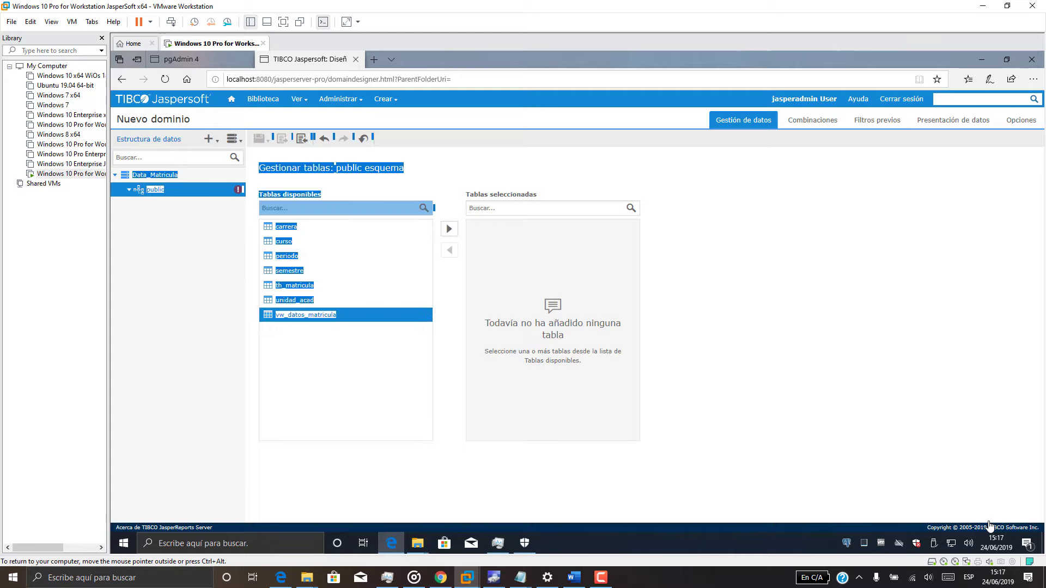
mouse_move(336, 315)
mouse_down()
mouse_move(328, 290)
mouse_move(328, 314)
mouse_up()
click(328, 315)
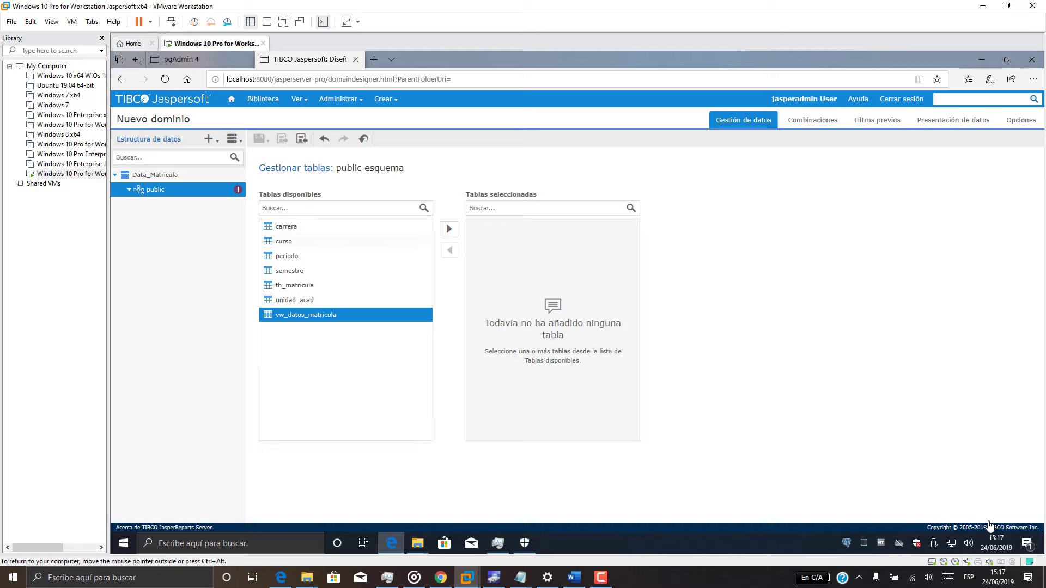
click(449, 229)
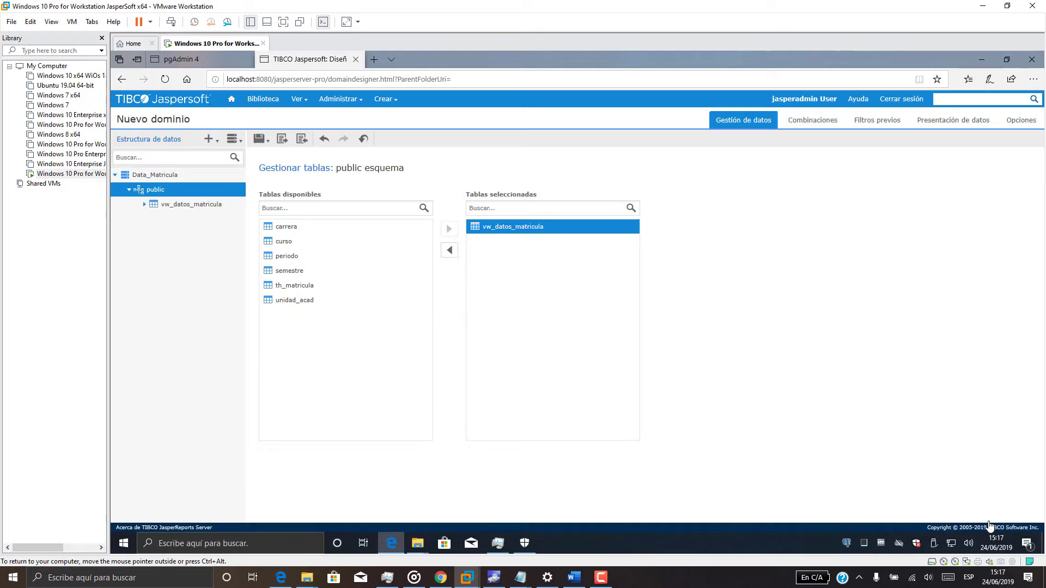
click(144, 204)
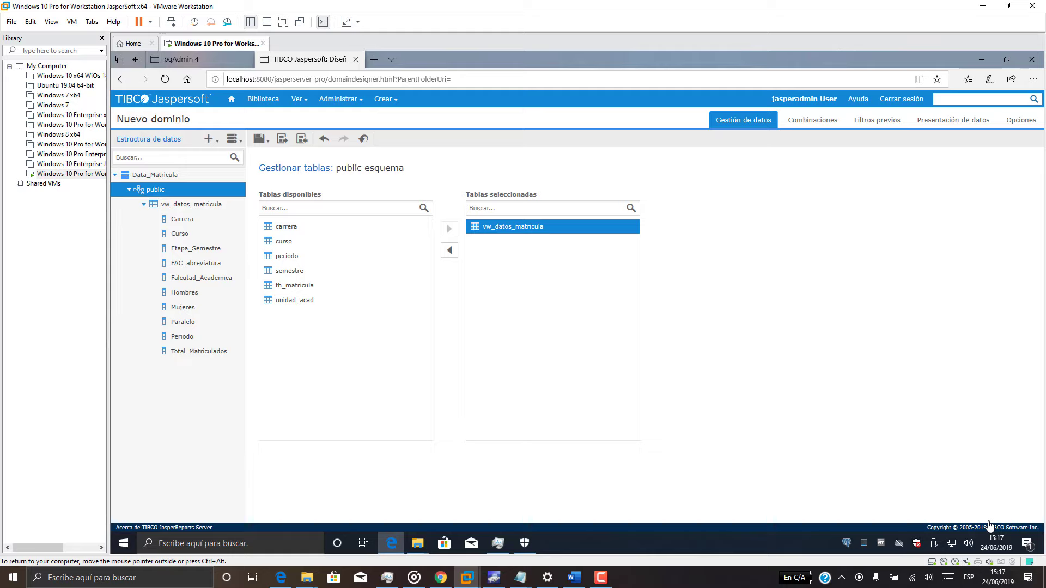
click(953, 120)
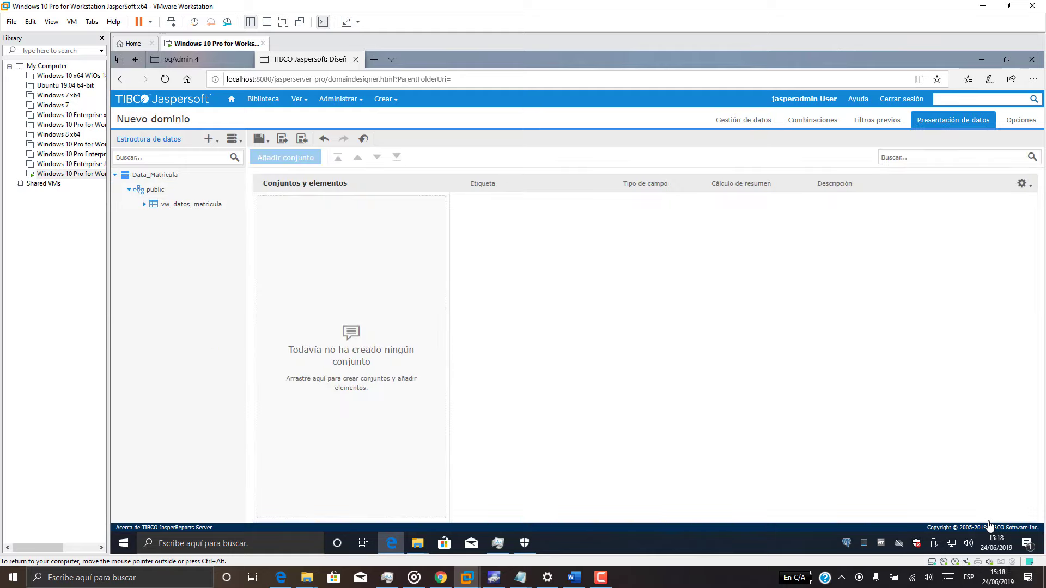
Turn vw_datos_matricula into a set with all its fields, keeping the Hombres label.
drag(191, 204, 333, 376)
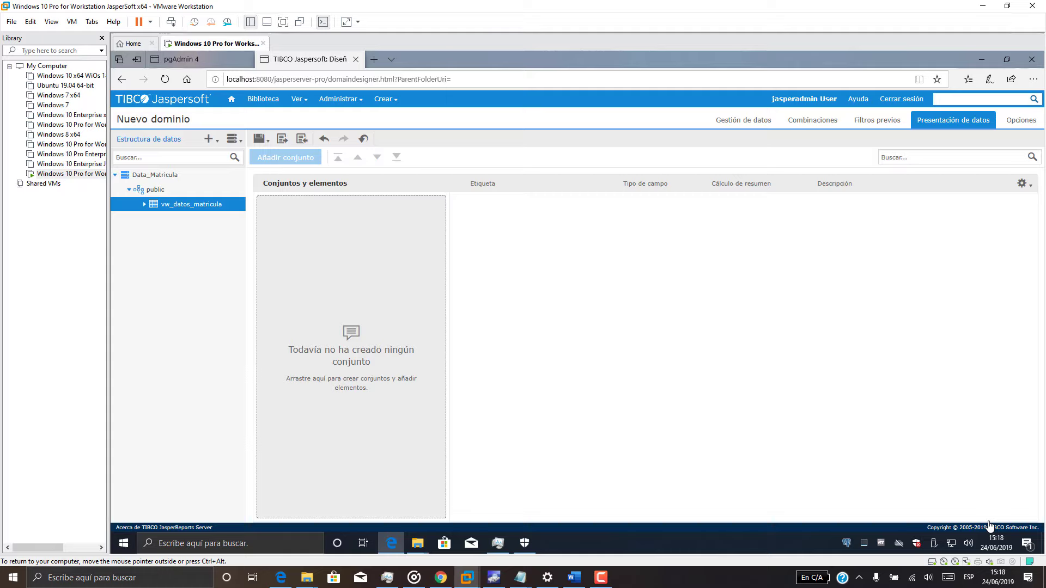
drag(188, 205, 367, 324)
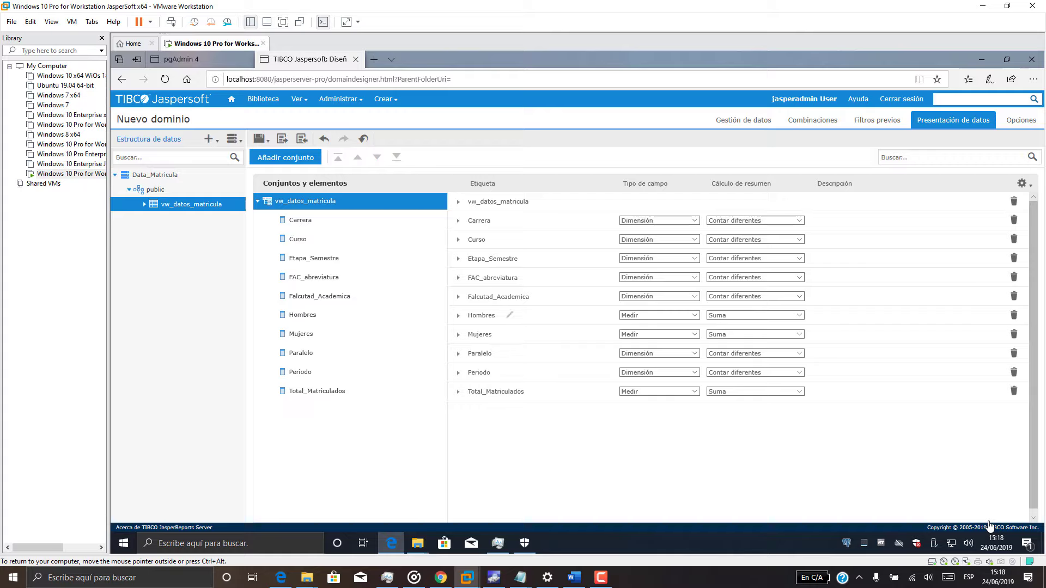
click(509, 315)
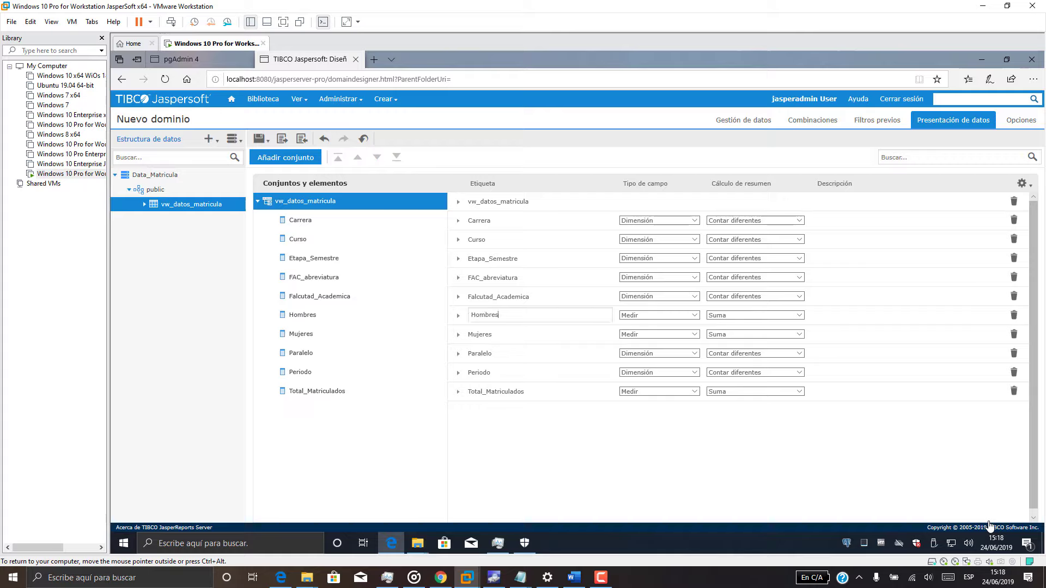
key(Return)
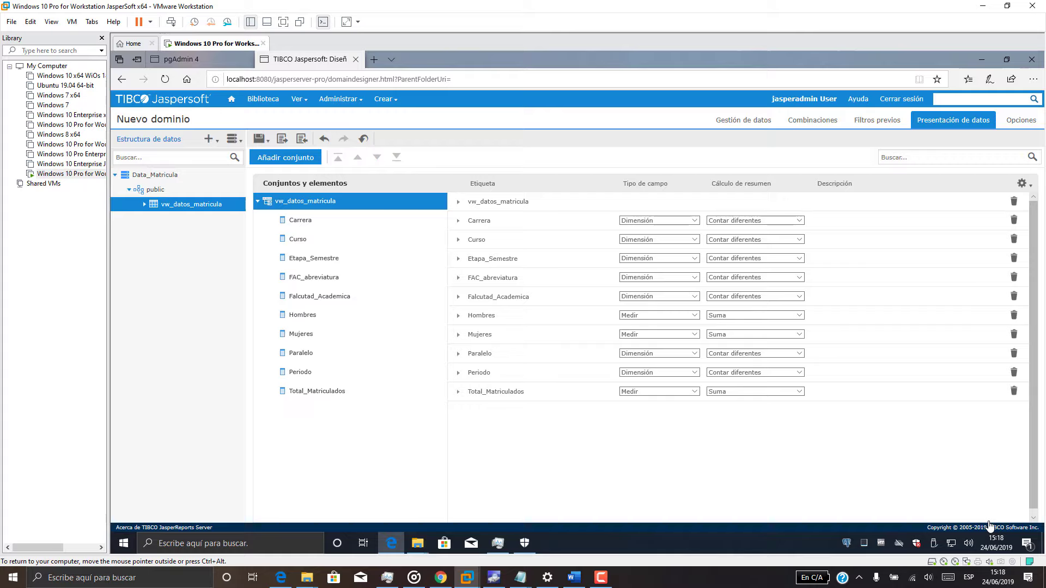
Review the Carrera field type and keep Suma as the Hombres summary calculation.
click(694, 221)
click(670, 287)
click(799, 316)
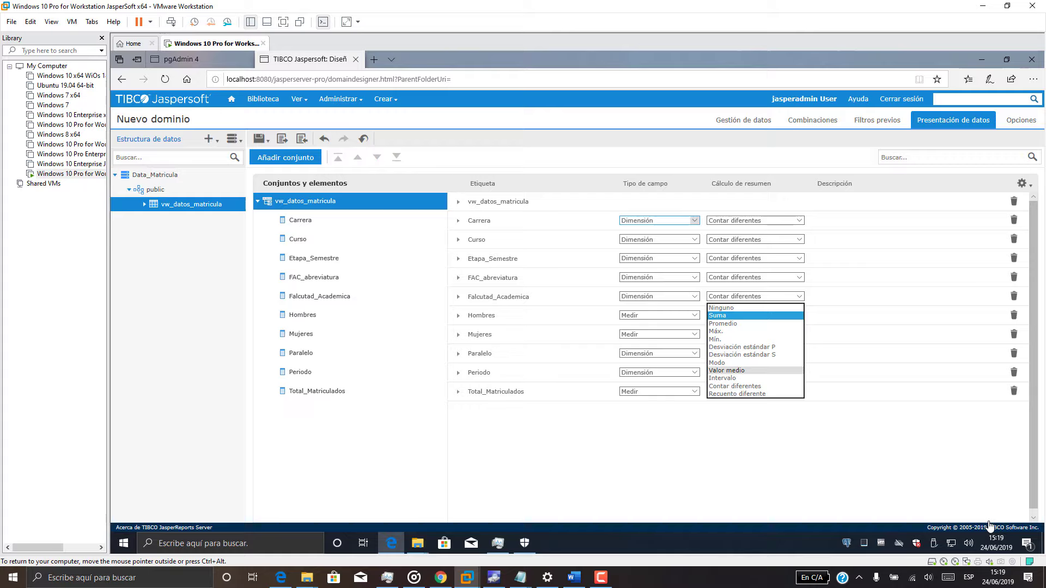
click(735, 315)
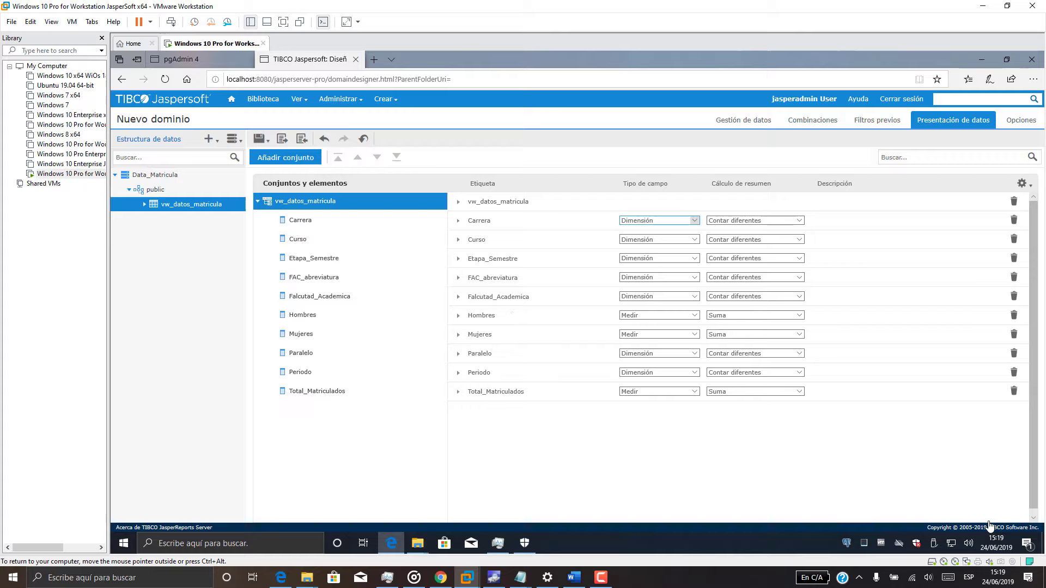
mouse_move(265, 140)
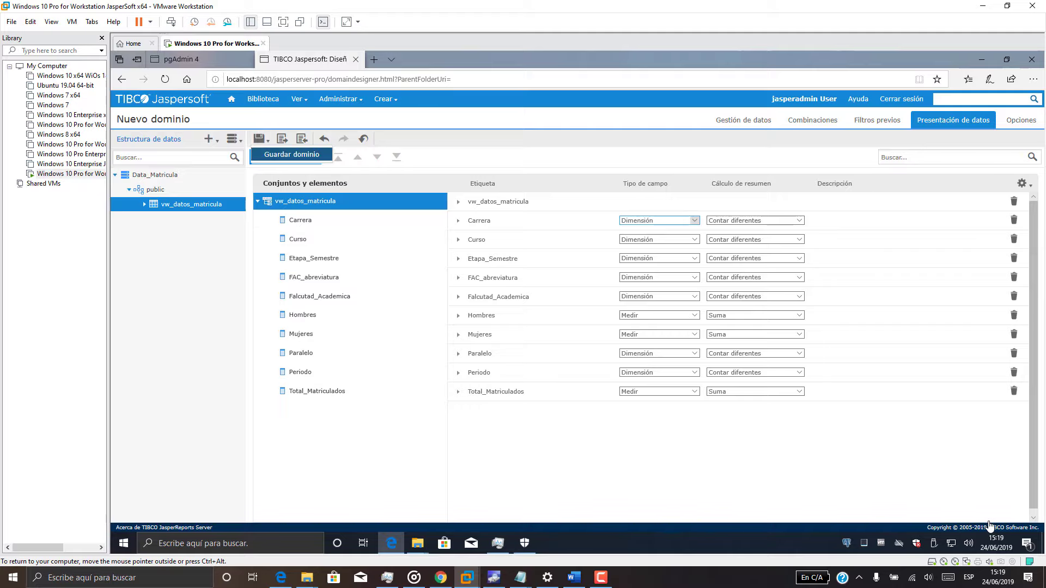
Name the domain dominio_matricula with description 'Cubo Olap Matricula'.
click(291, 154)
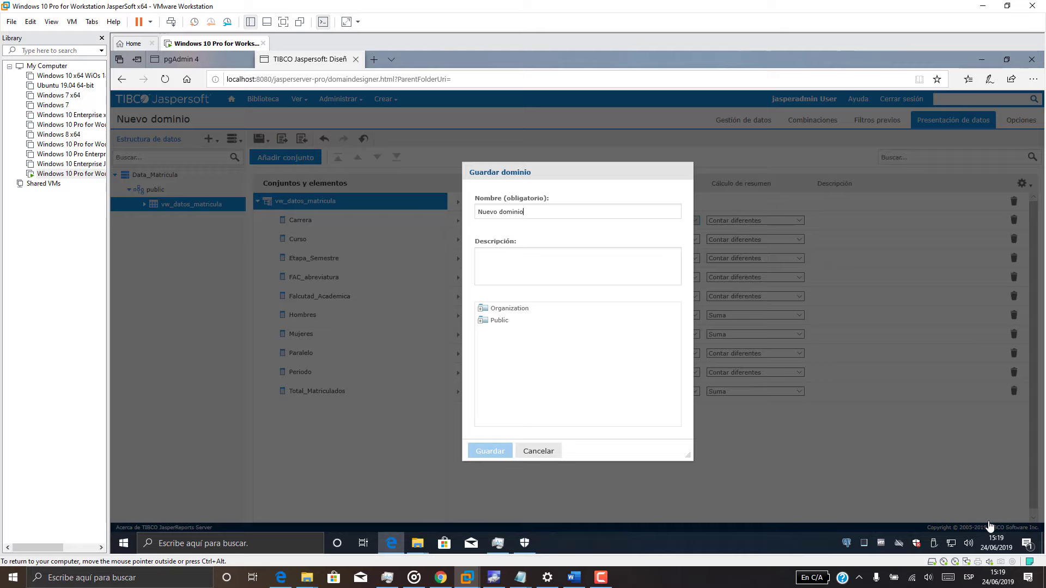
drag(525, 212, 476, 212)
text(dominio_)
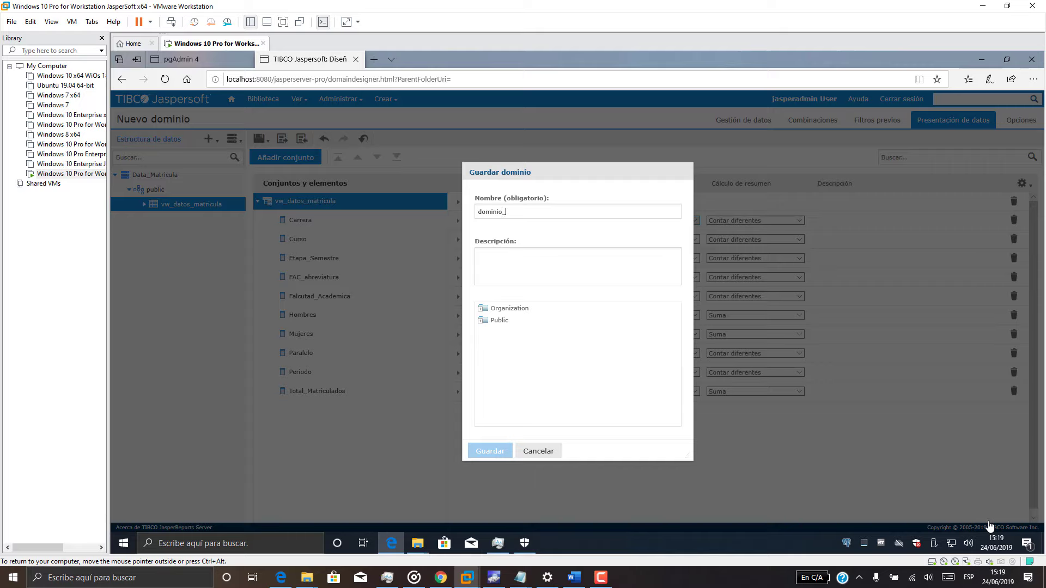
text(matricul)
text(Dom)
key(BackSpace)
key(BackSpace)
key(BackSpace)
text(Cunbo Olap Matriuc)
key(BackSpace)
key(BackSpace)
text(cua)
Save the domain into the Organization > Domains folder.
click(498, 309)
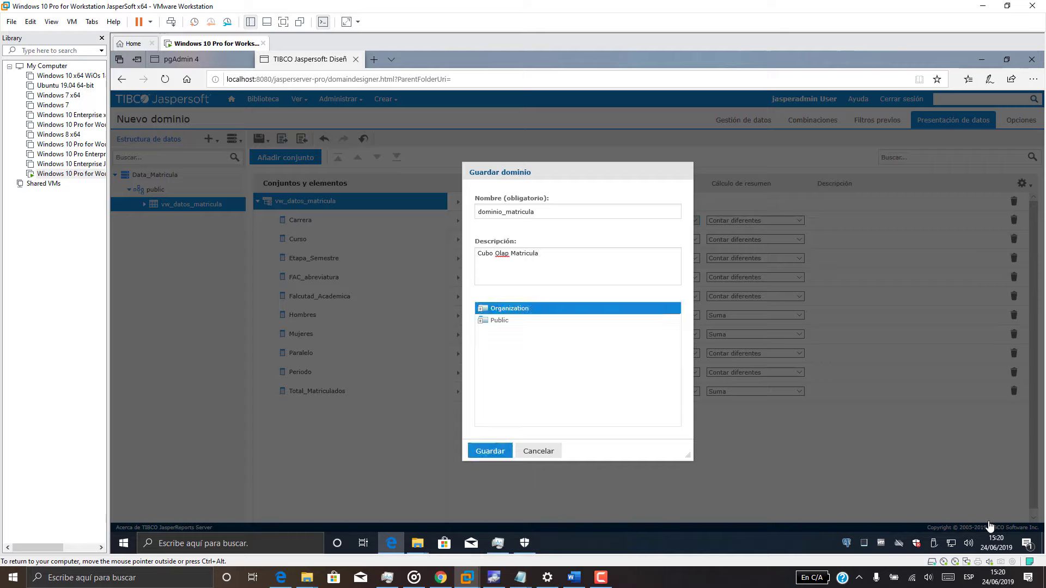
click(480, 309)
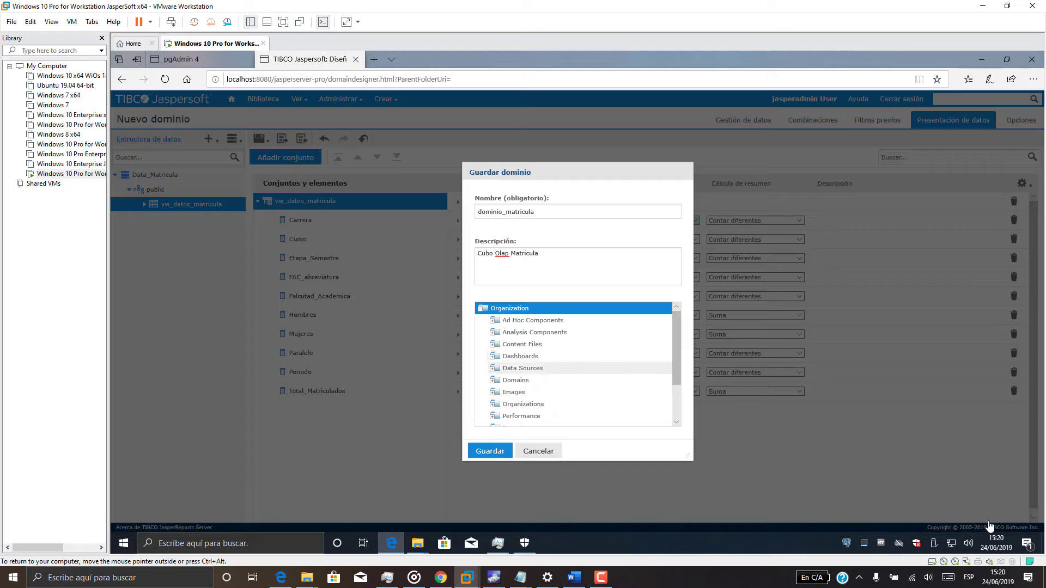
click(514, 380)
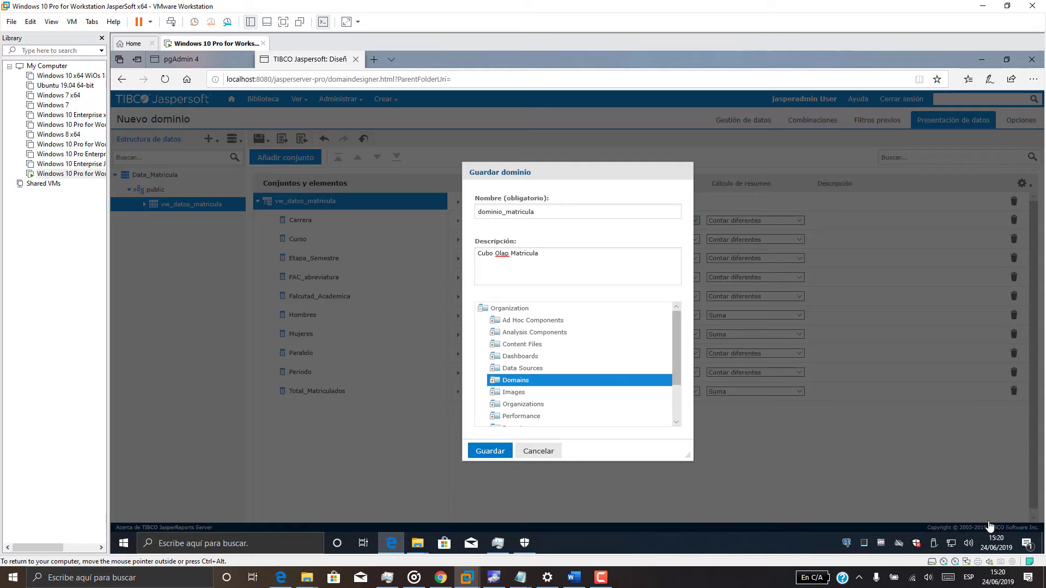
key(Return)
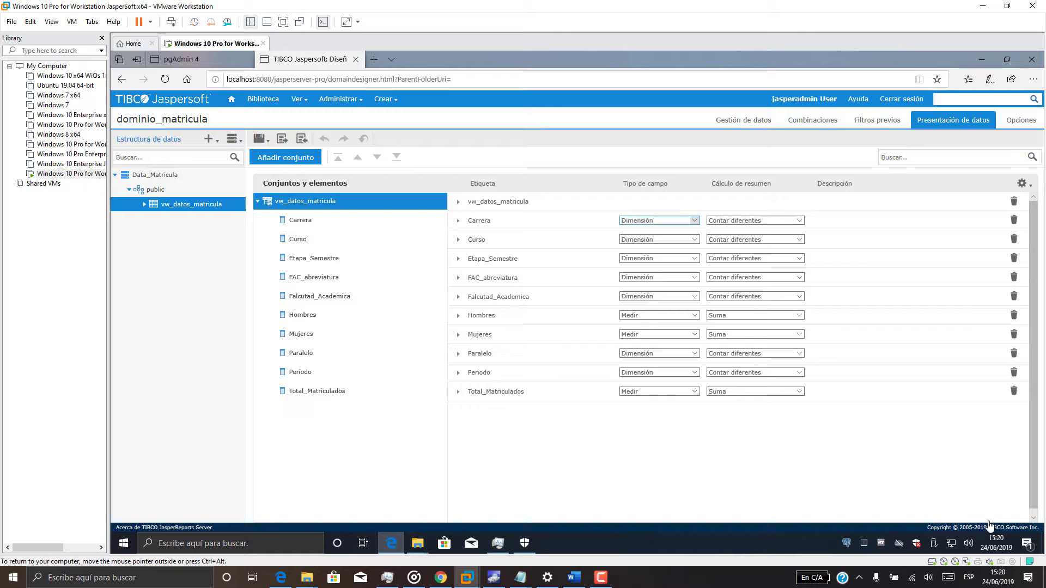
Check that dominio_matricula appears in the Domains list, then return to the Inicio page.
click(232, 99)
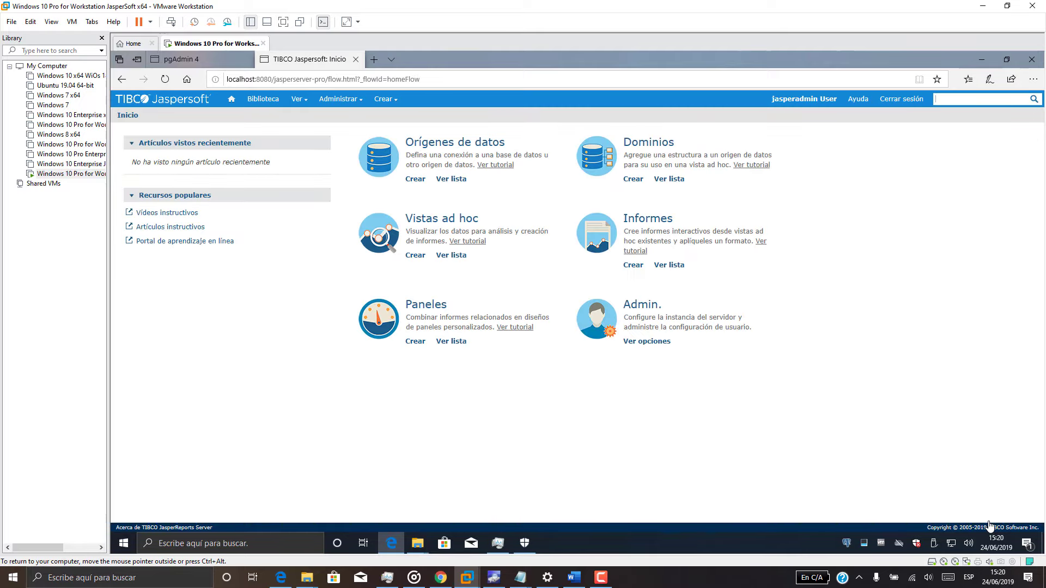
click(669, 180)
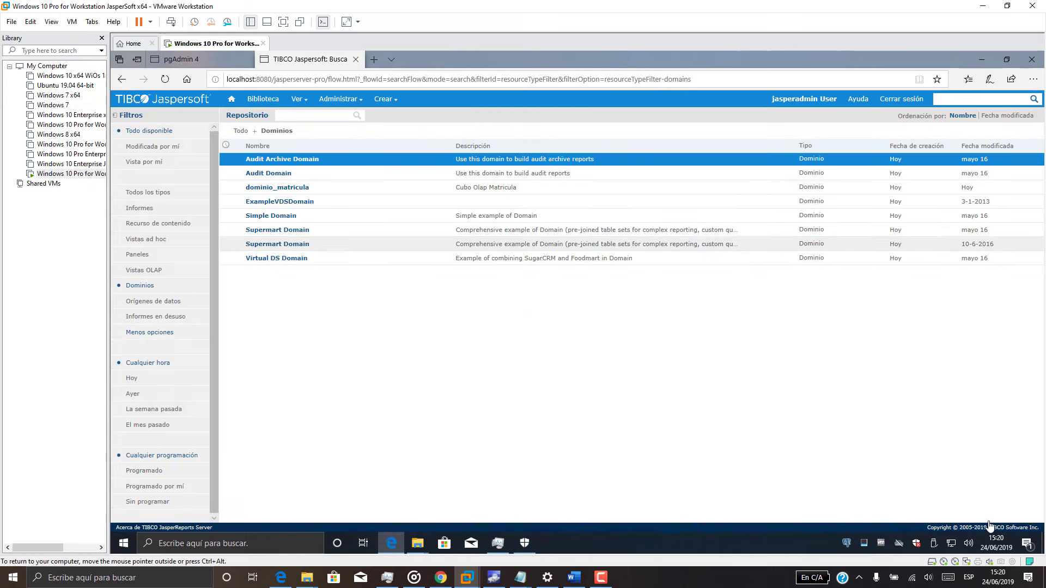
click(277, 188)
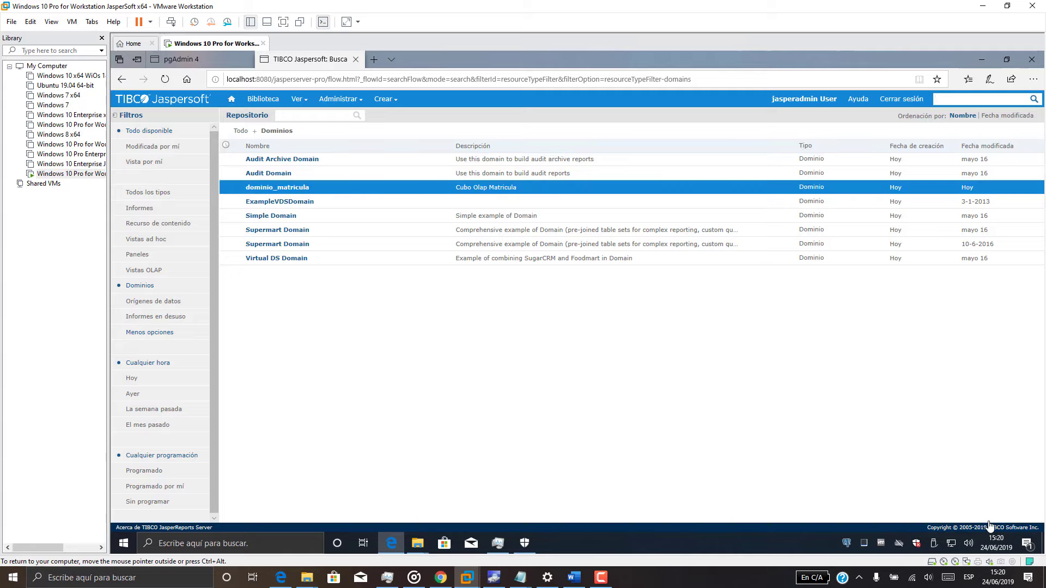
click(231, 99)
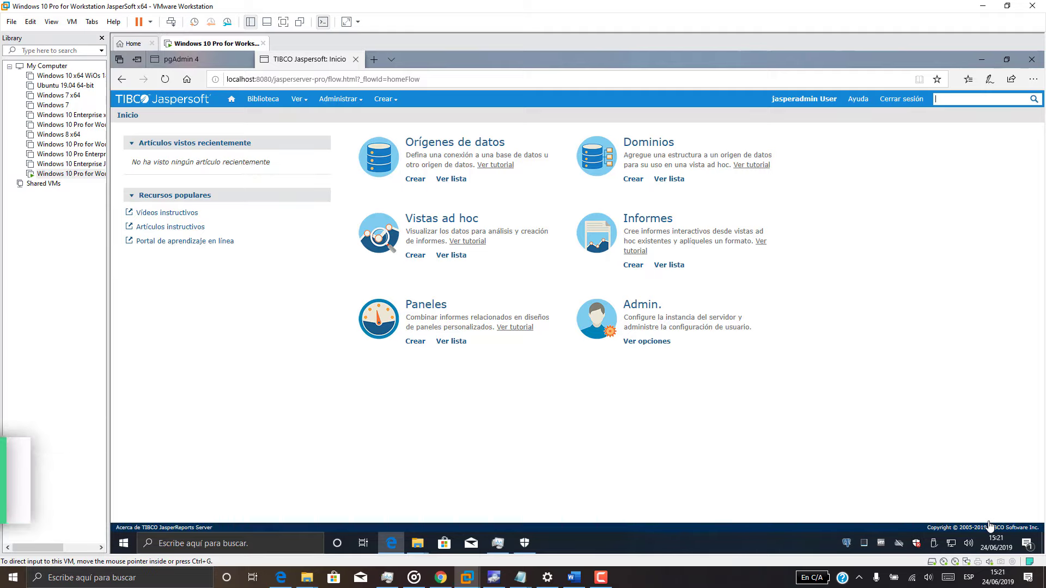
Copy question a) on enrolment per period, semester and academic unit from the Notepad notes.
click(518, 531)
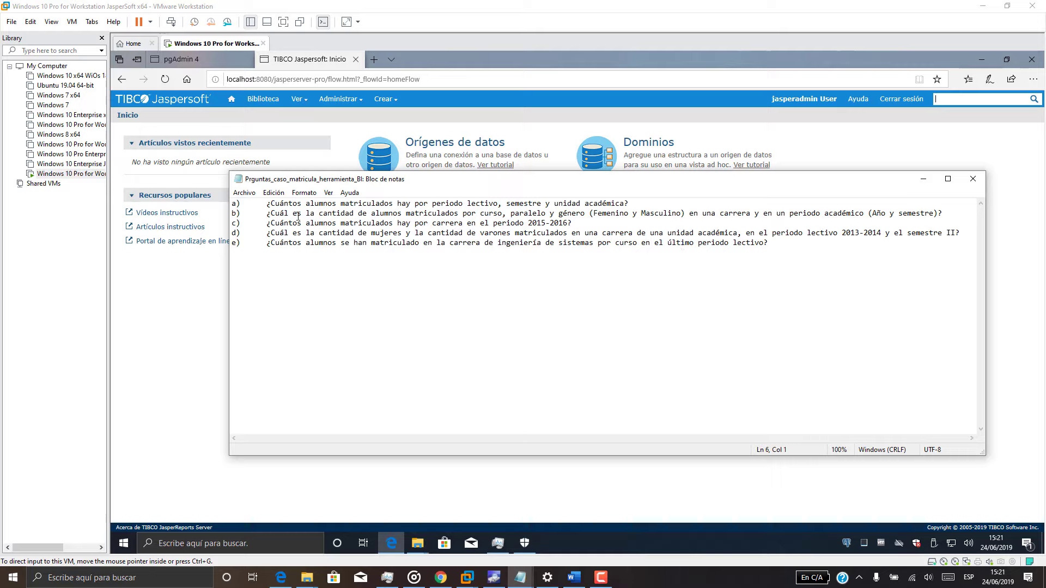
drag(266, 204, 630, 204)
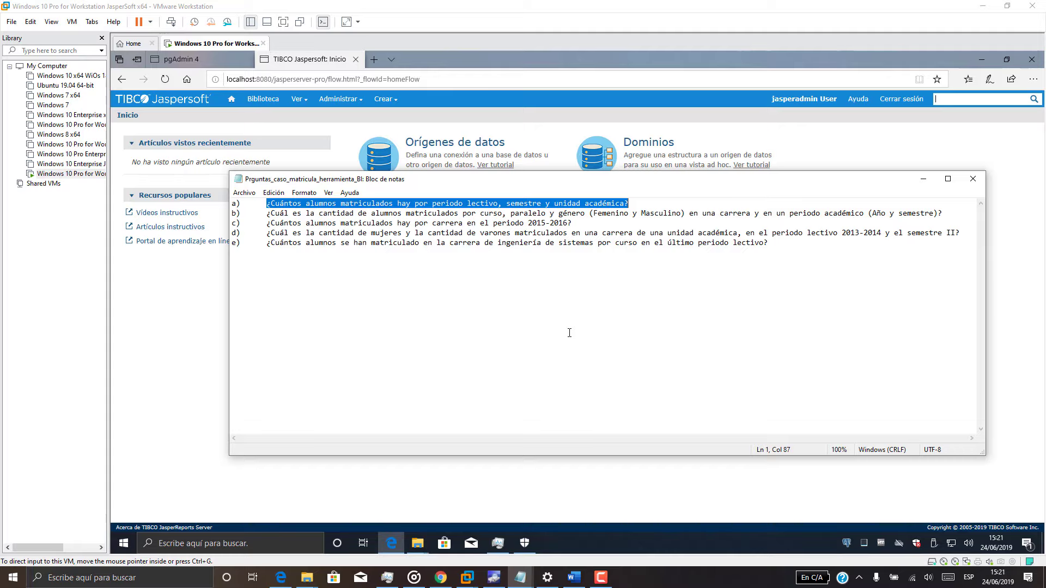
right_click(611, 202)
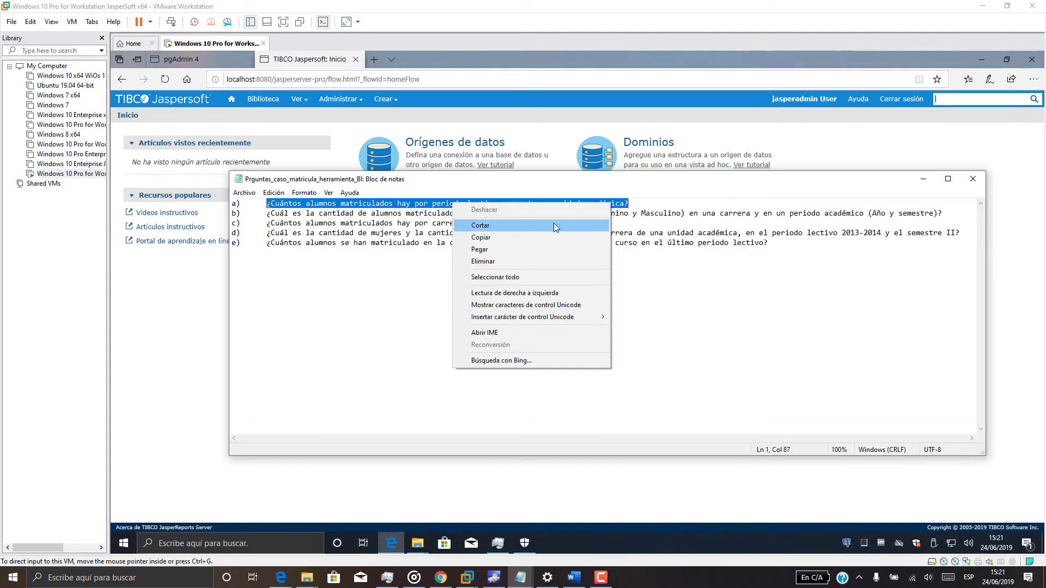
click(546, 238)
click(927, 183)
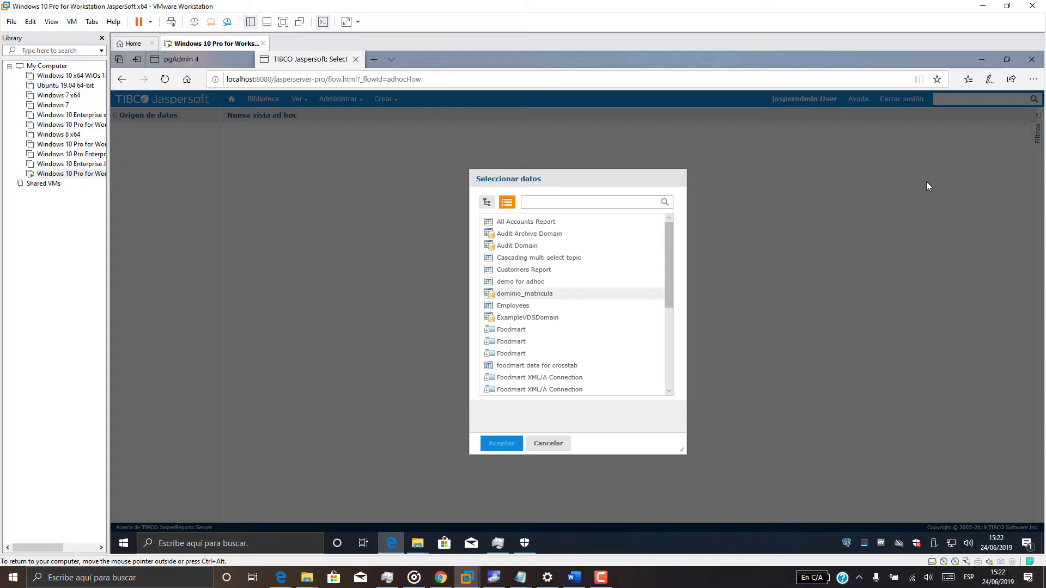
Choose the dominio_matricula domain and add all ten of its fields to the new view.
scroll(537, 294, down, 3)
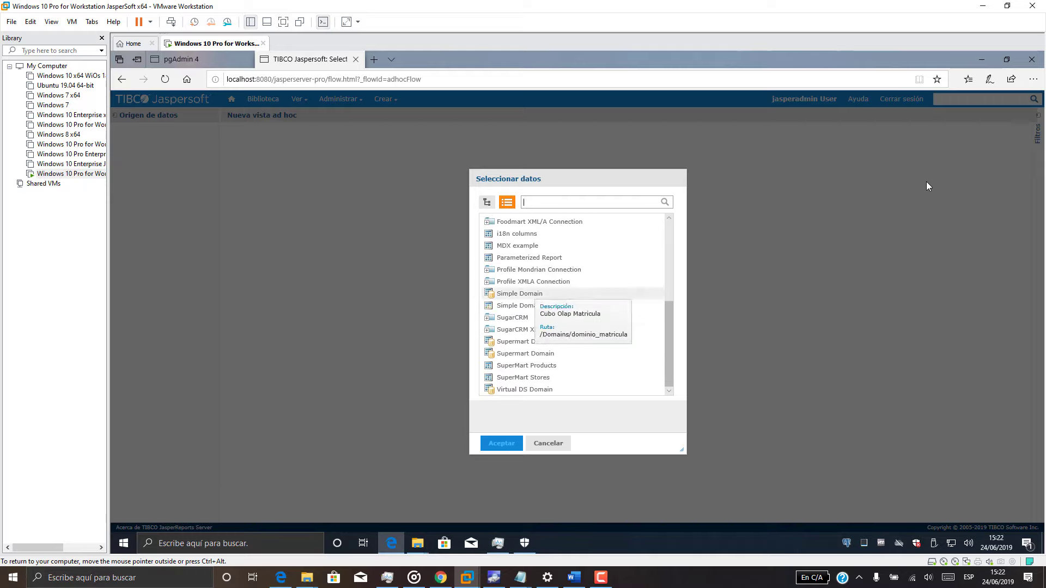
scroll(536, 294, up, 3)
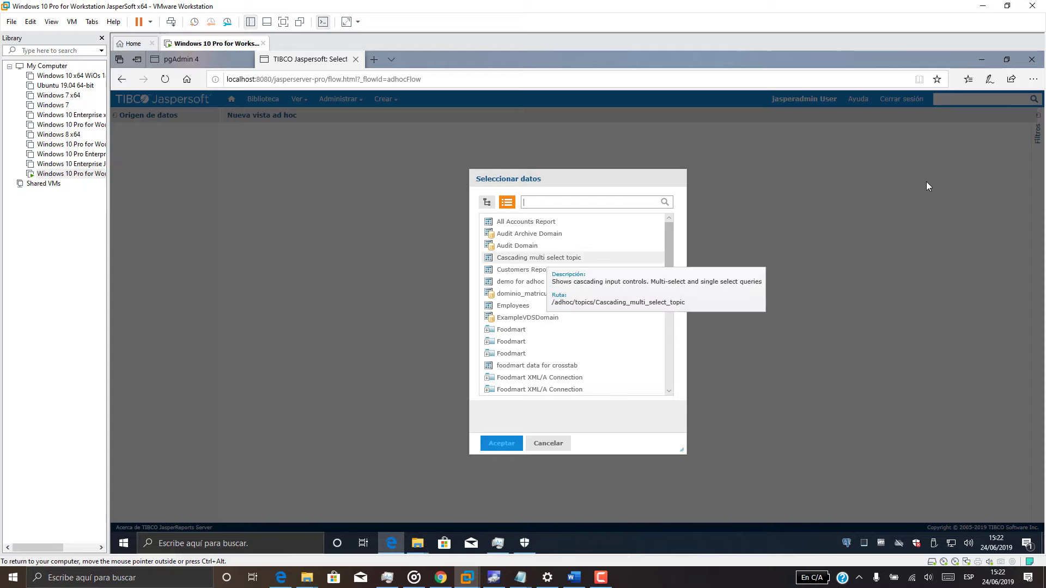
click(526, 295)
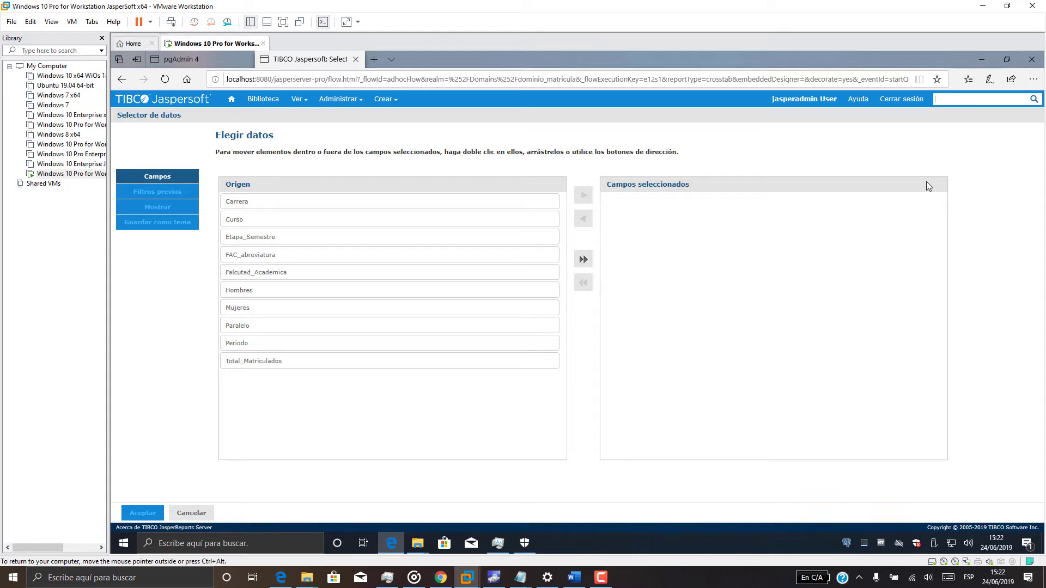
click(583, 259)
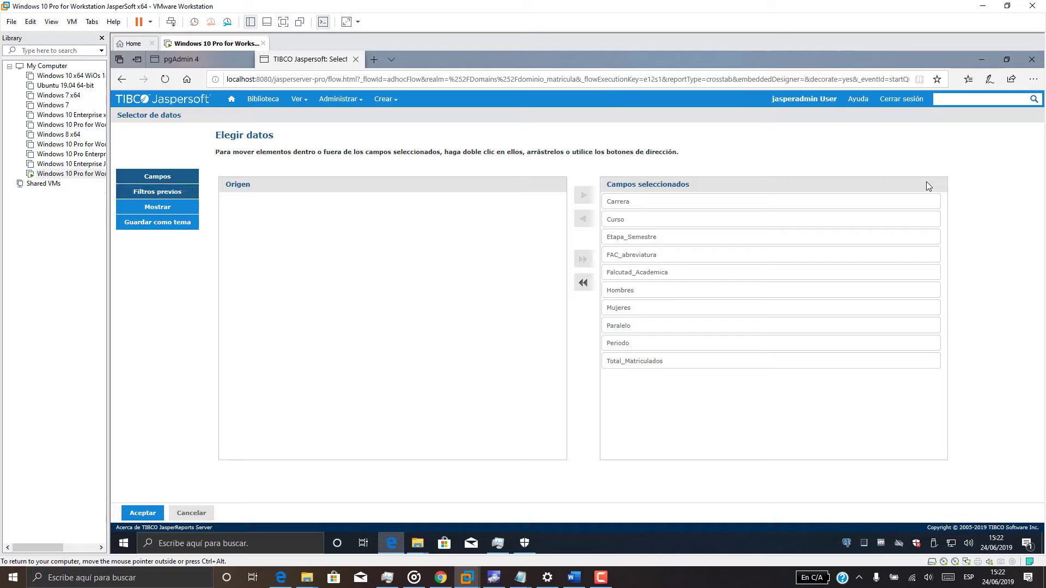
click(158, 192)
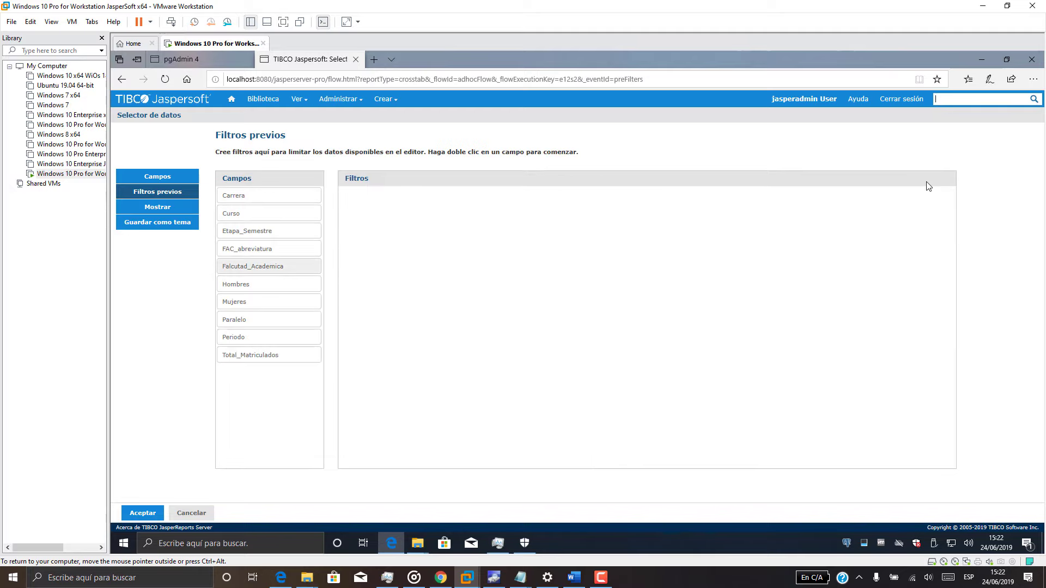
Add an Etapa_Semestre pre-filter with operator 'es igual a' and no value selected.
mouse_move(521, 577)
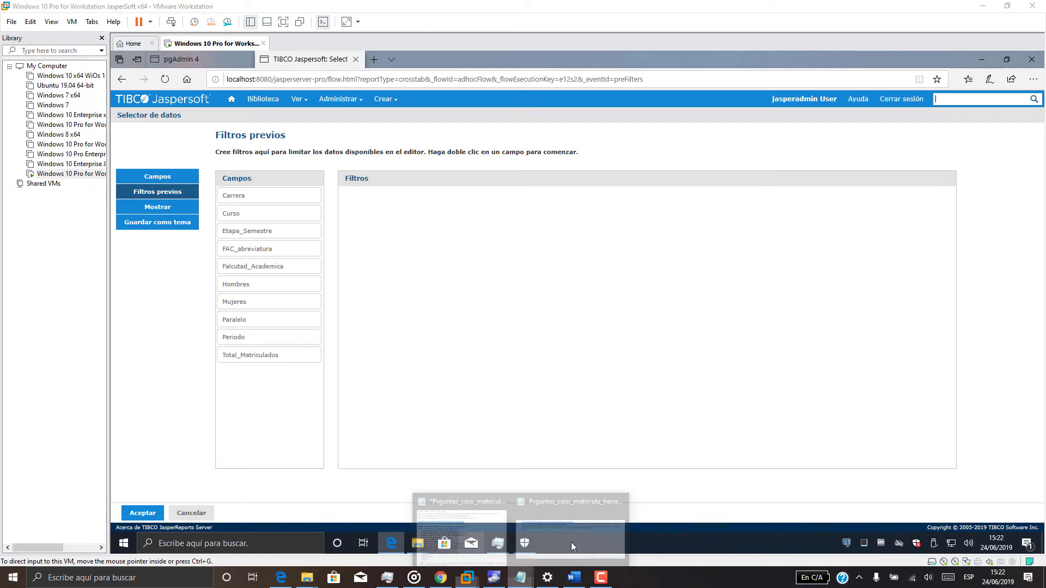
click(571, 542)
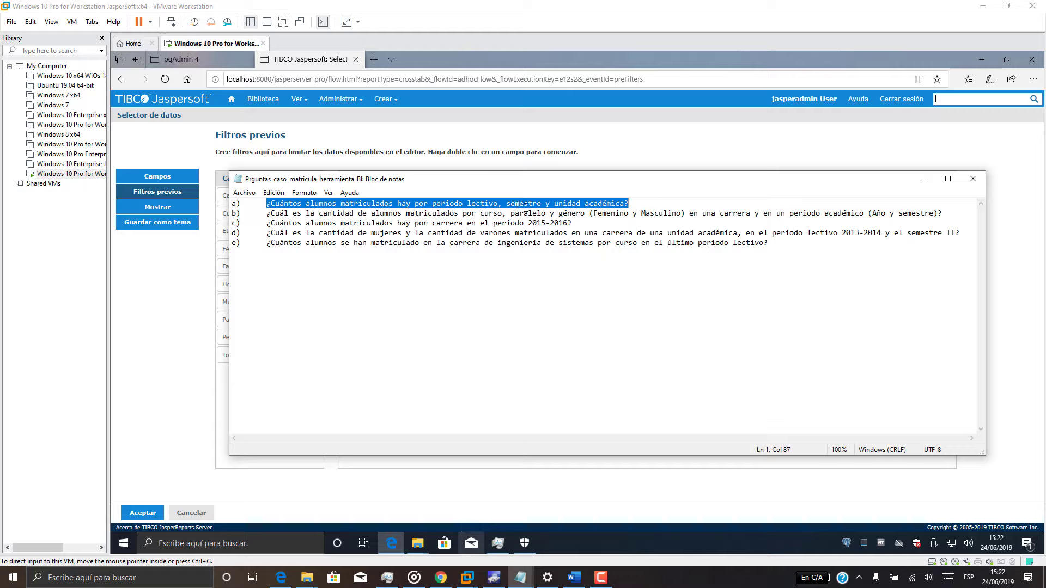
click(922, 178)
click(269, 231)
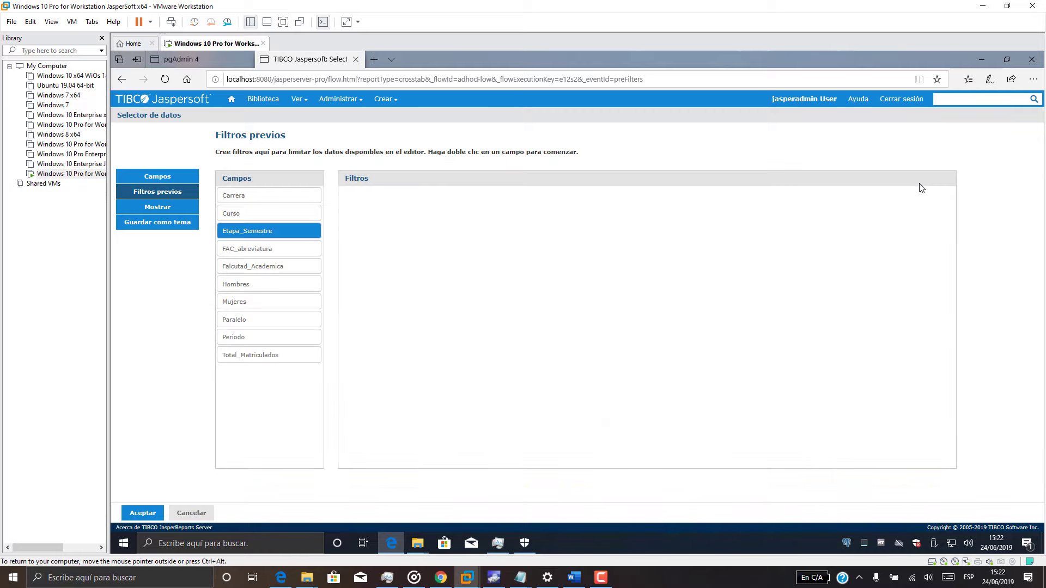
drag(268, 230, 430, 214)
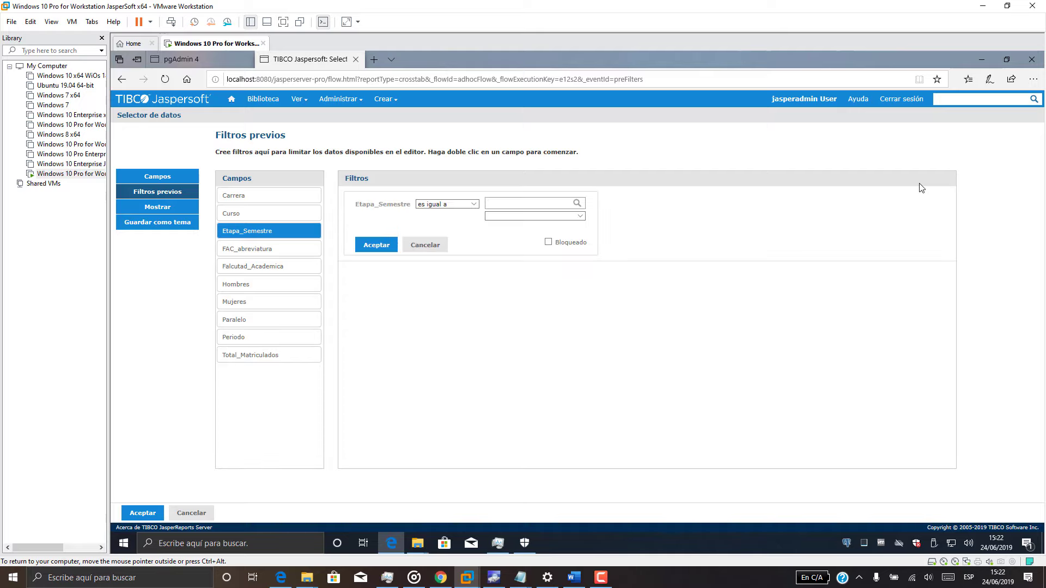
click(446, 203)
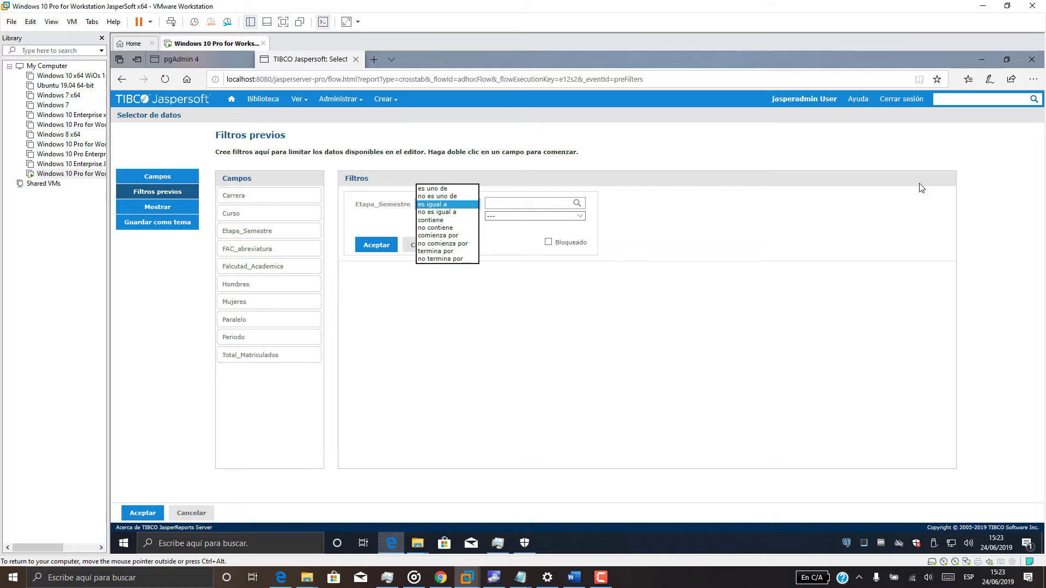
key(Return)
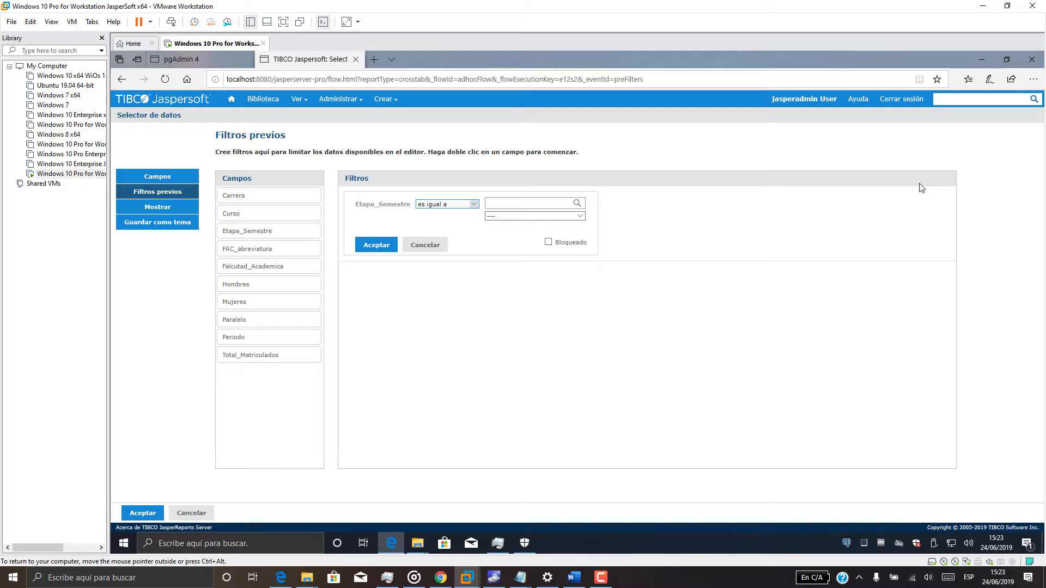
click(580, 216)
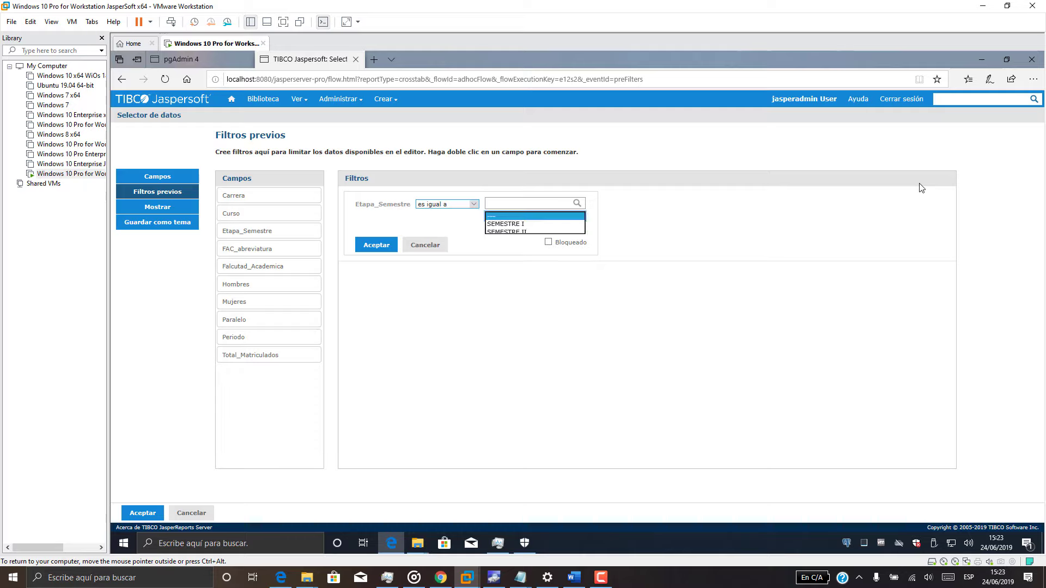
click(534, 224)
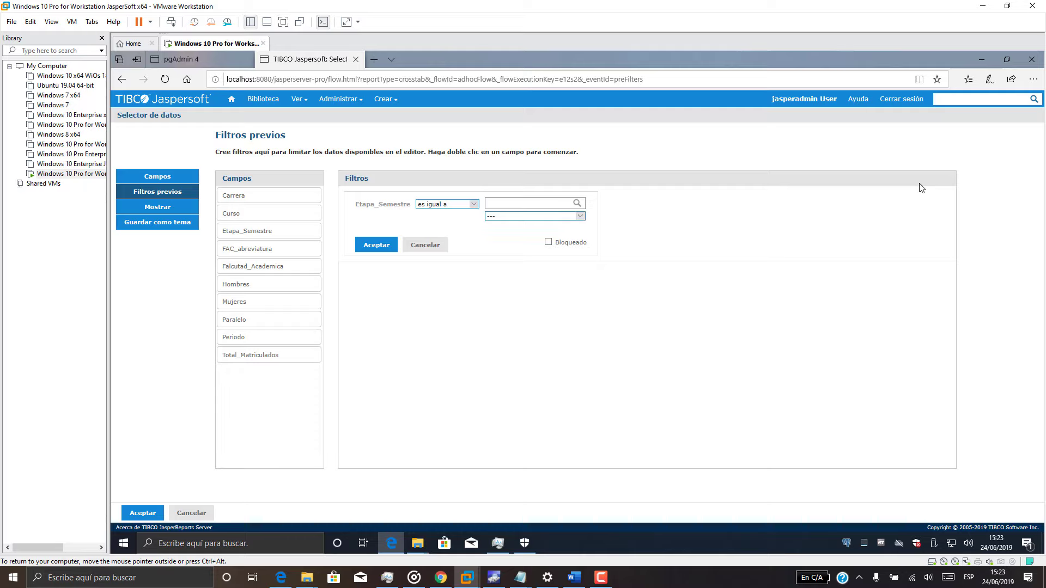
click(376, 245)
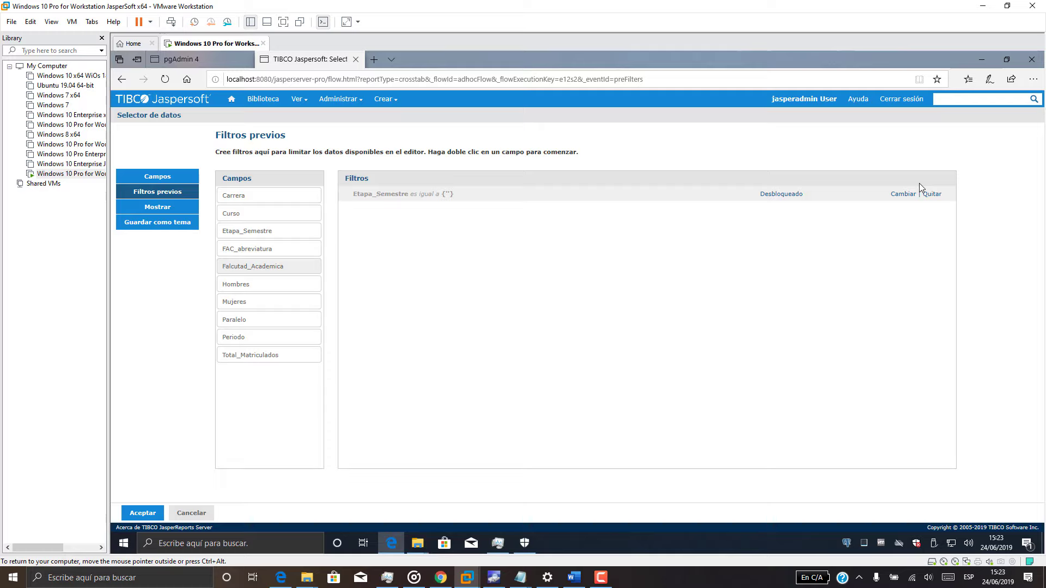
Add FAC_abreviatura as a second pre-filter and finish the wizard into the crosstab editor.
drag(256, 249, 422, 224)
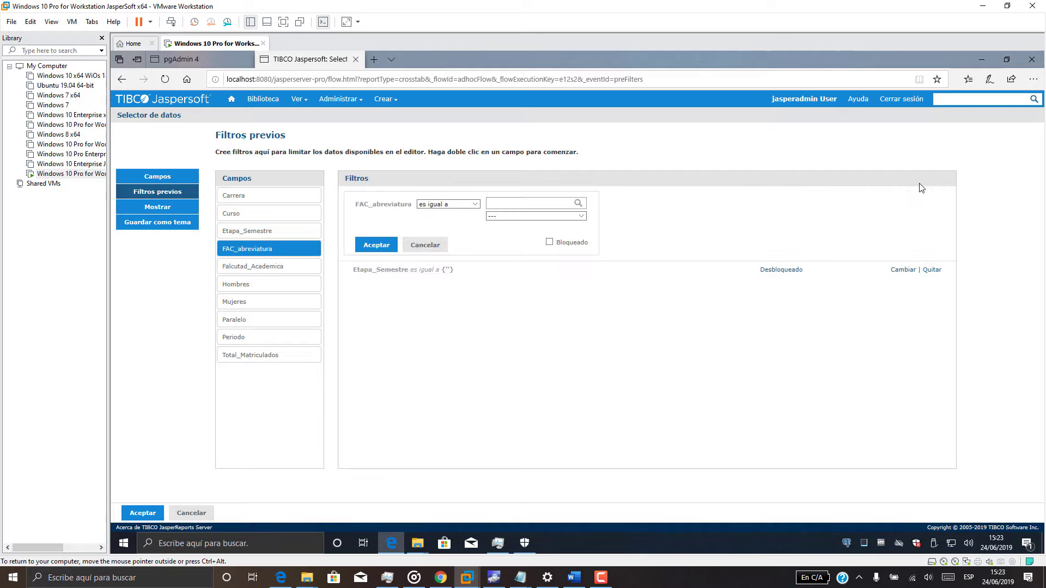
click(376, 244)
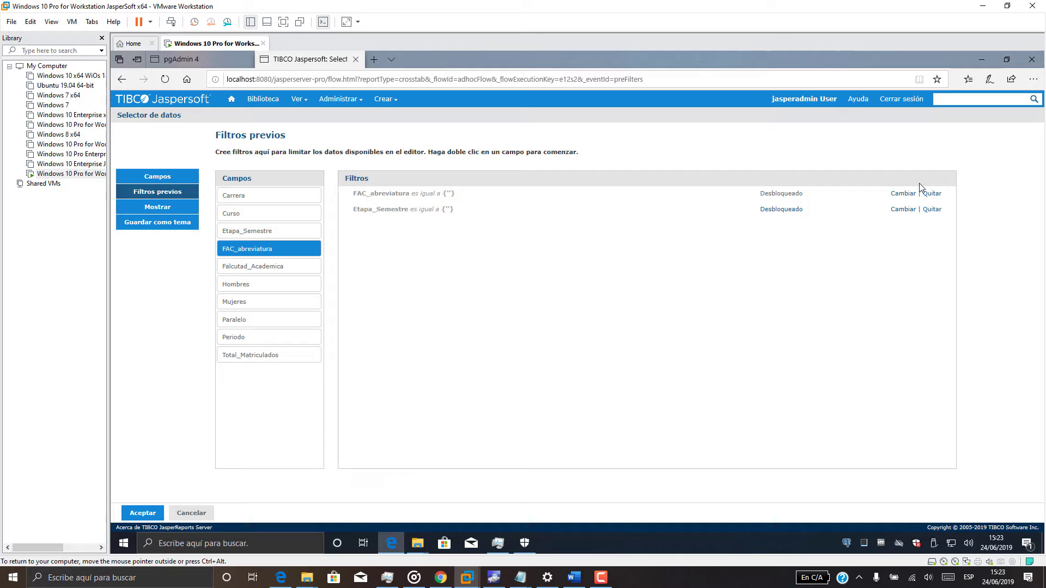
click(142, 512)
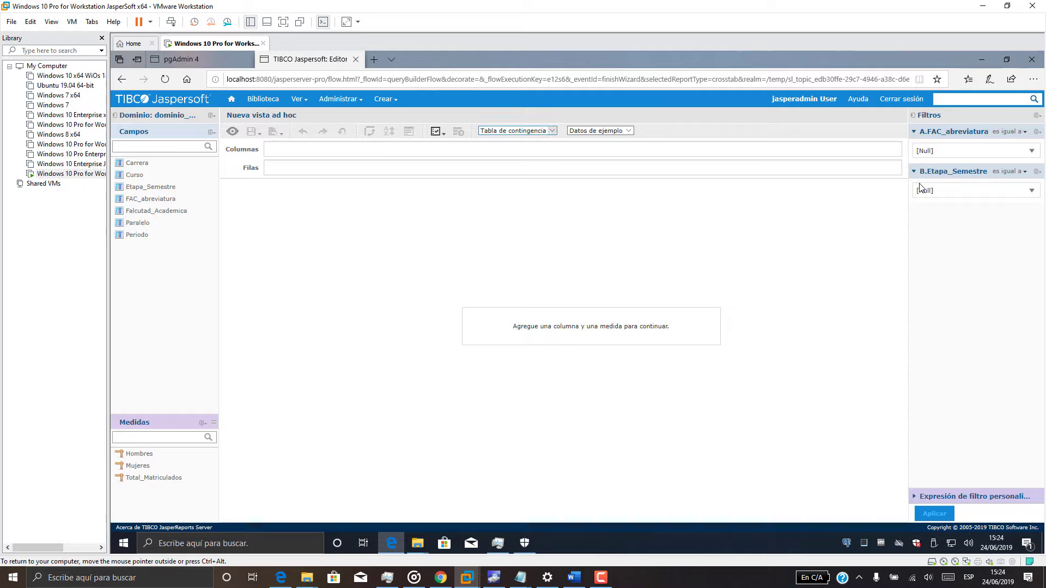
Keep the crosstab view with sample data and place Total_Matriculados in the columns as the measure.
click(518, 130)
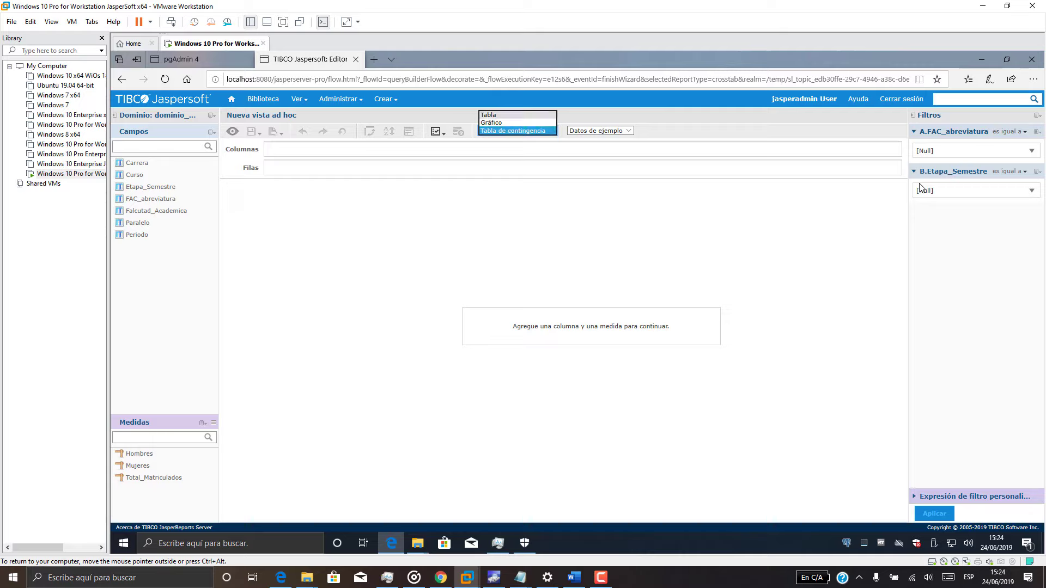
click(513, 131)
click(600, 131)
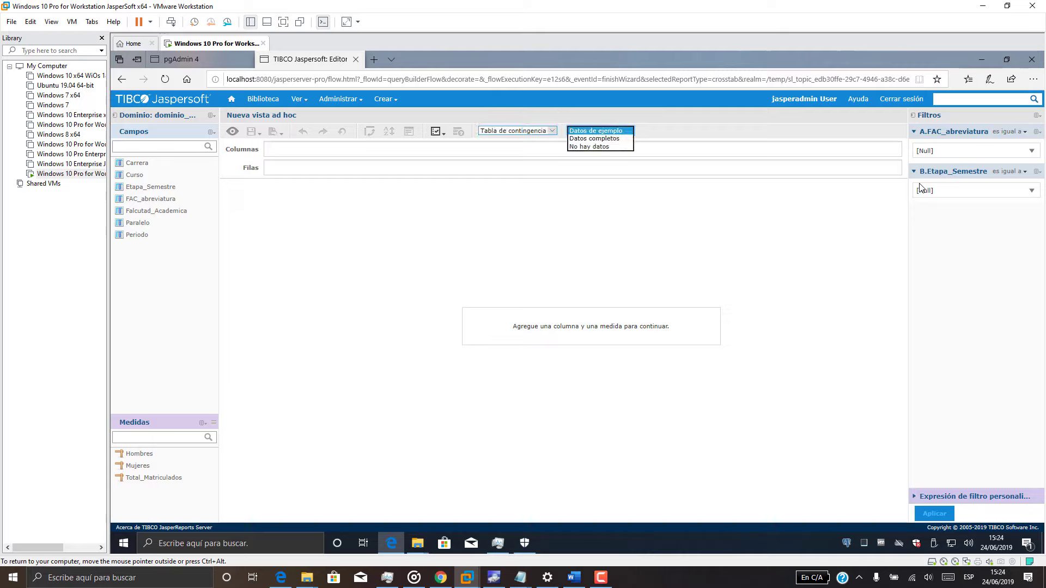
click(599, 131)
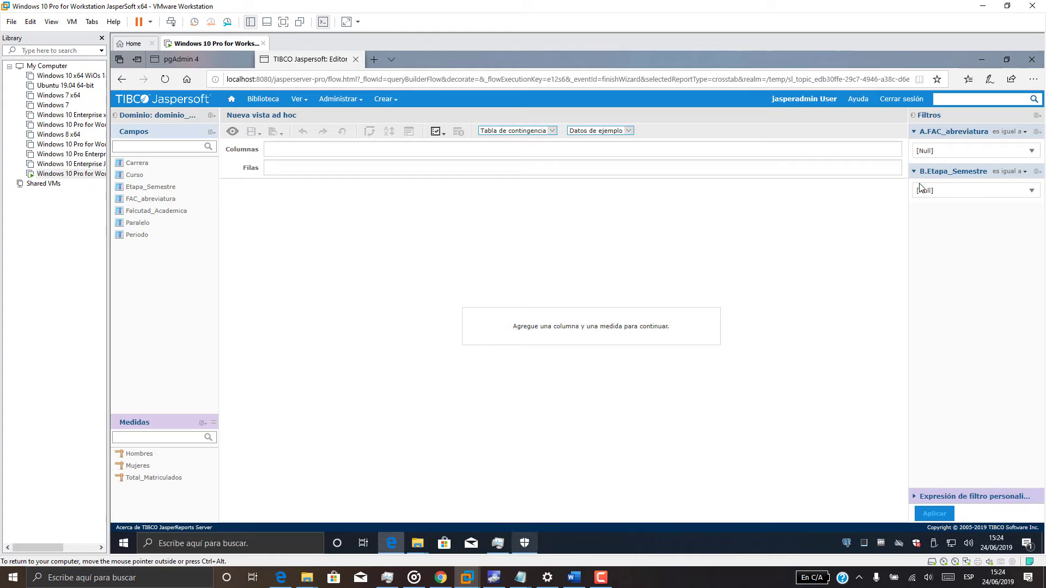
mouse_move(521, 577)
click(569, 520)
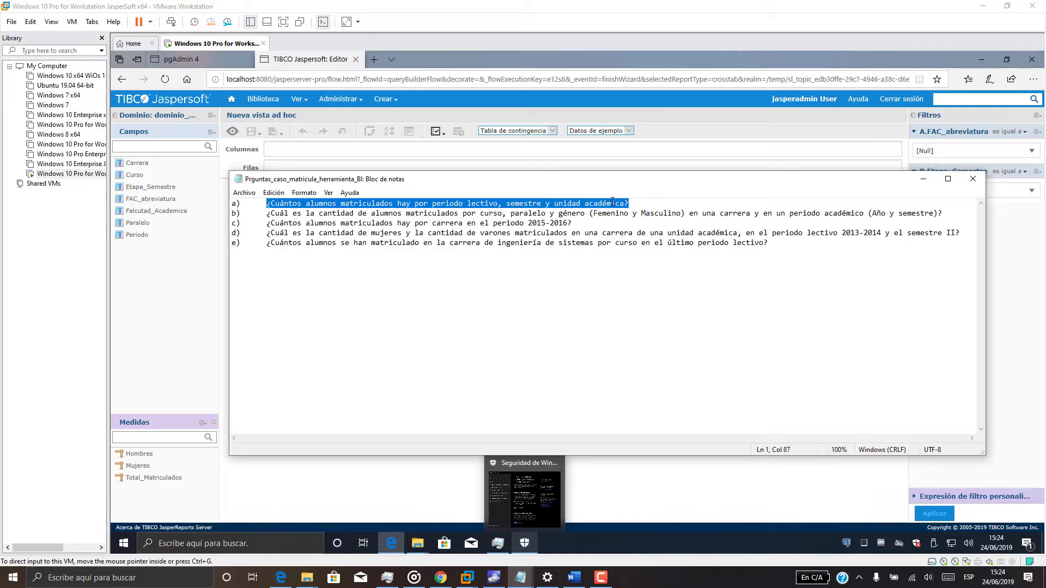
click(923, 179)
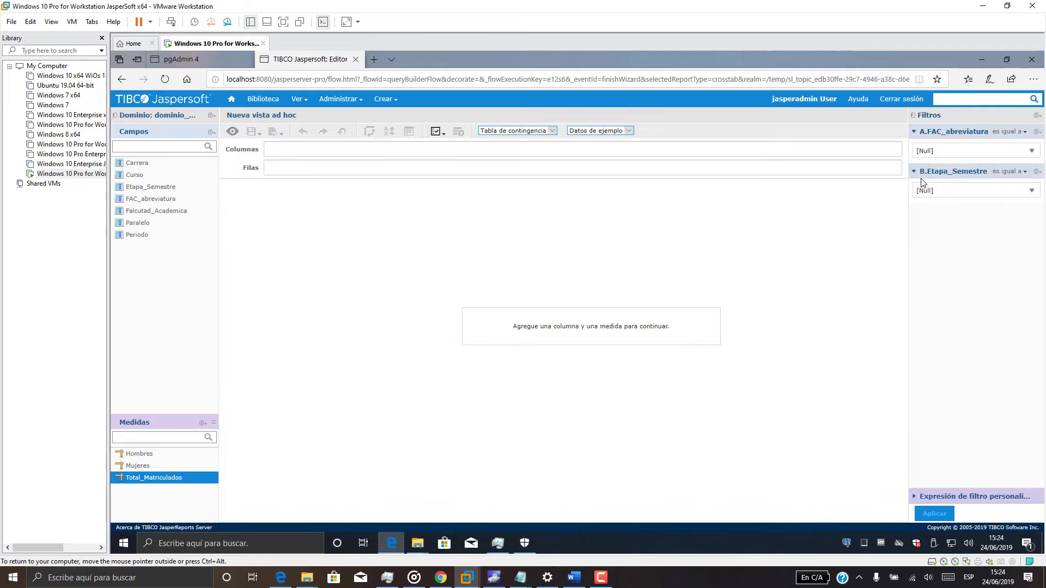
drag(154, 477, 300, 151)
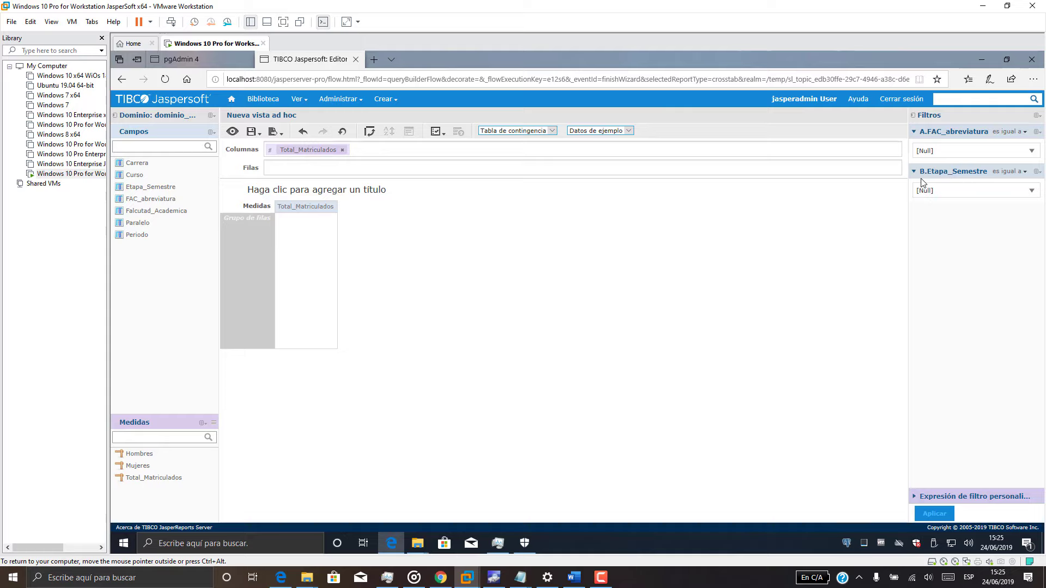
Put Periodo in the rows and filter the crosstab to faculty UAIC and SEMESTRE II.
click(143, 235)
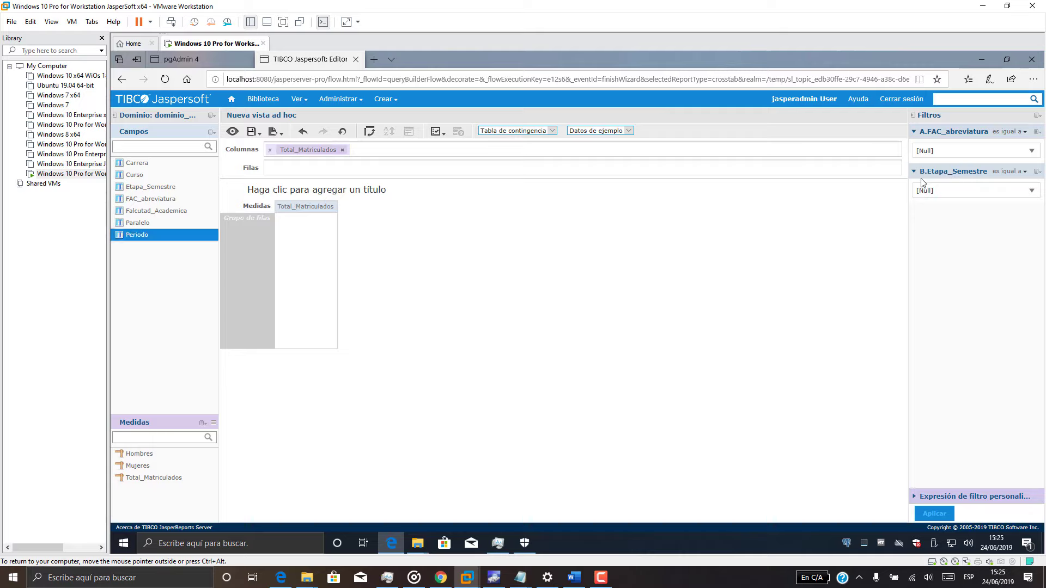
mouse_move(143, 235)
mouse_down()
mouse_move(257, 194)
mouse_move(294, 167)
mouse_up()
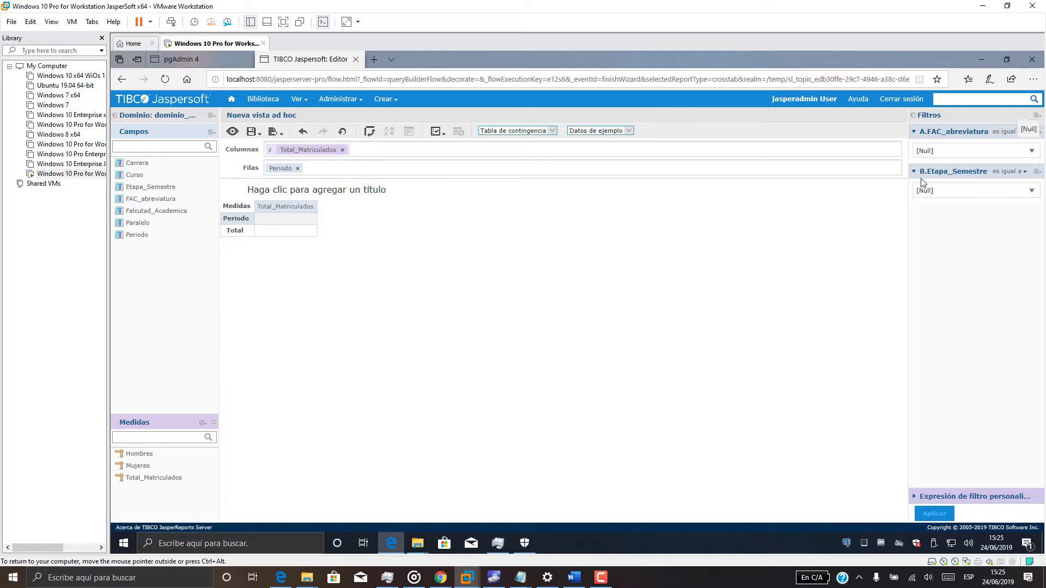
click(1029, 151)
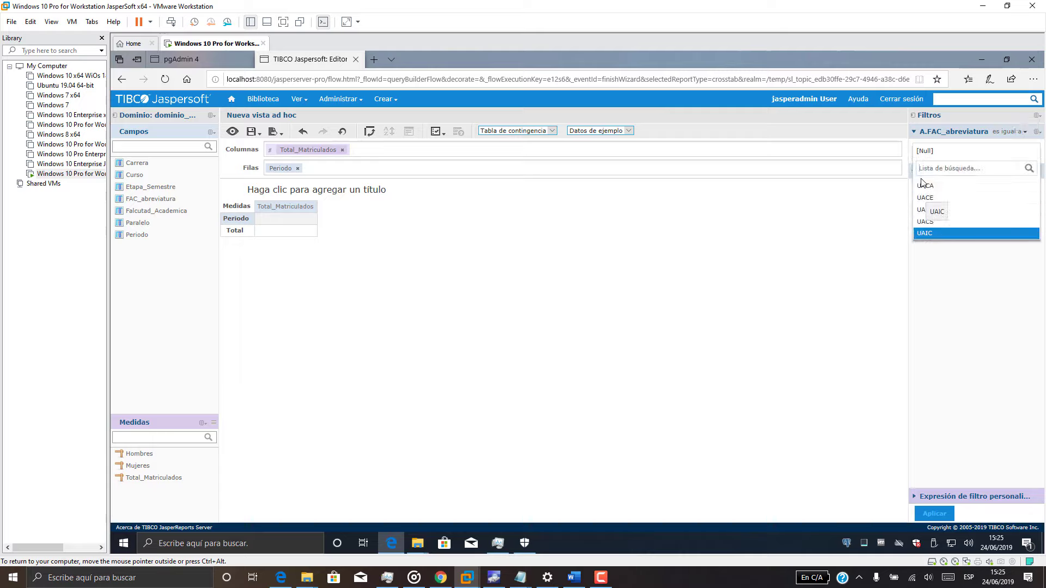
key(Return)
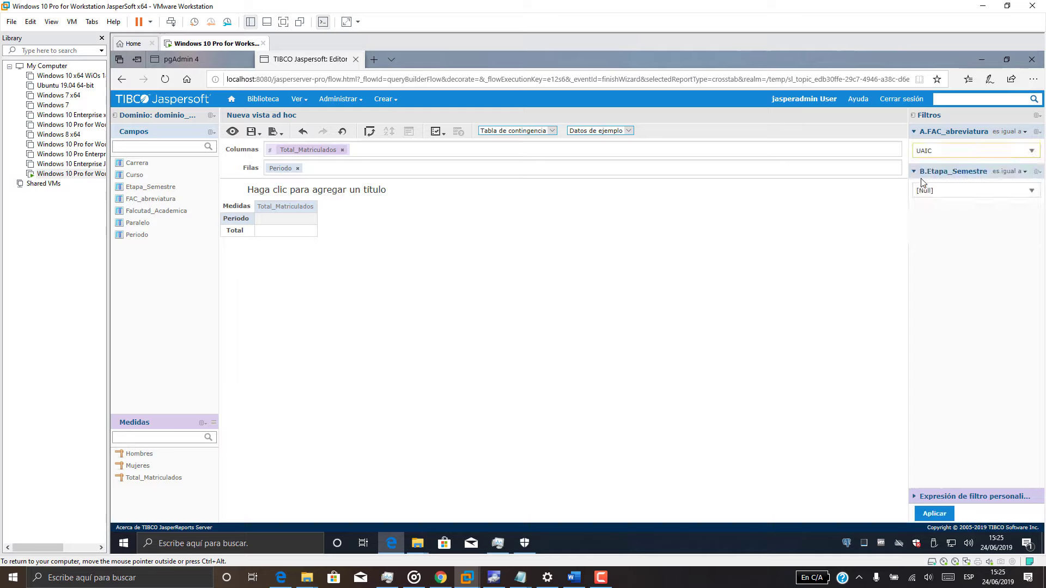
click(922, 188)
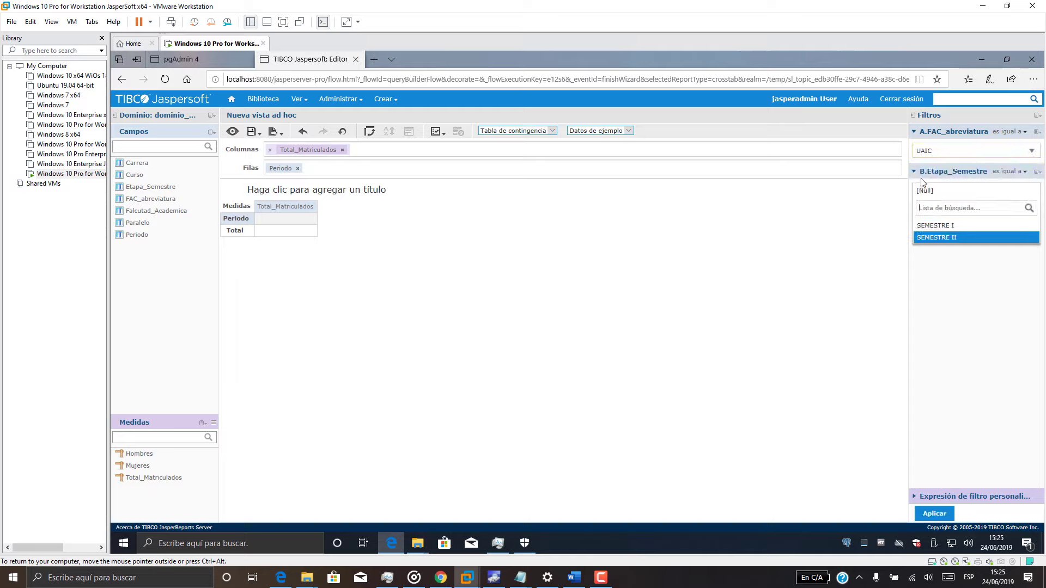
key(Return)
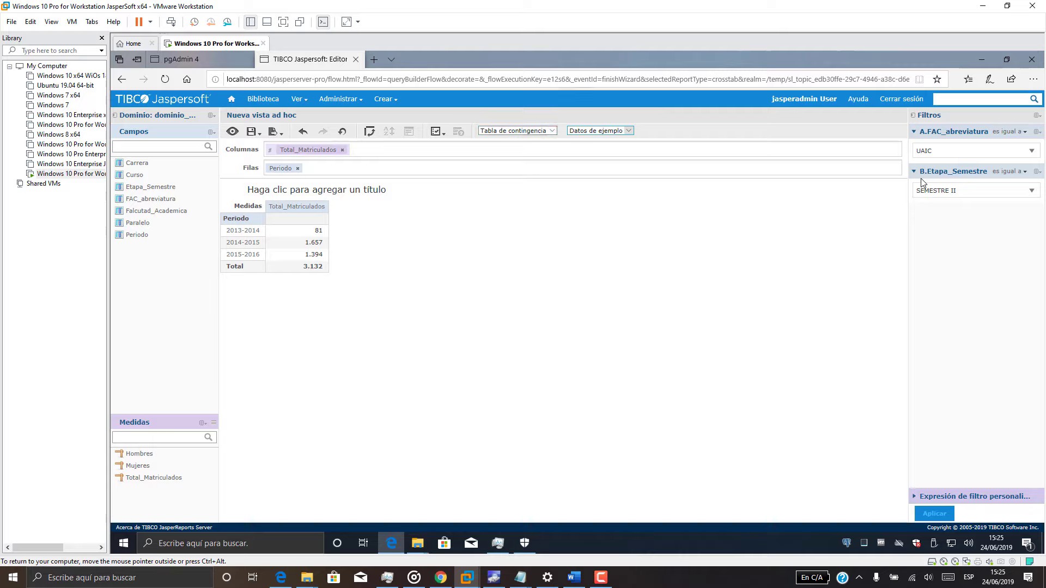
click(551, 130)
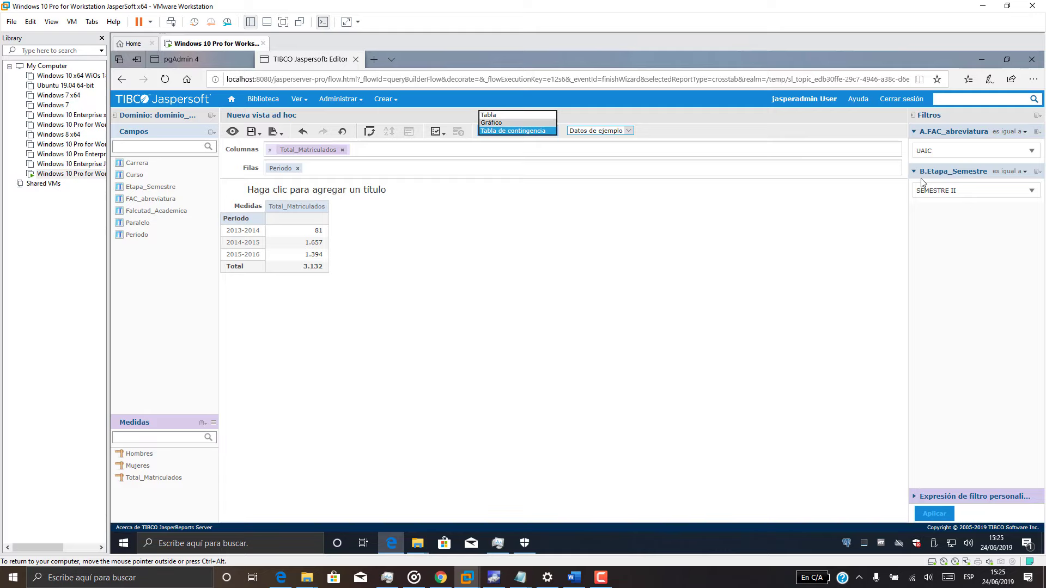
Switch to a chart broken down by Periodo and refilter it to SEMESTRE I.
click(511, 123)
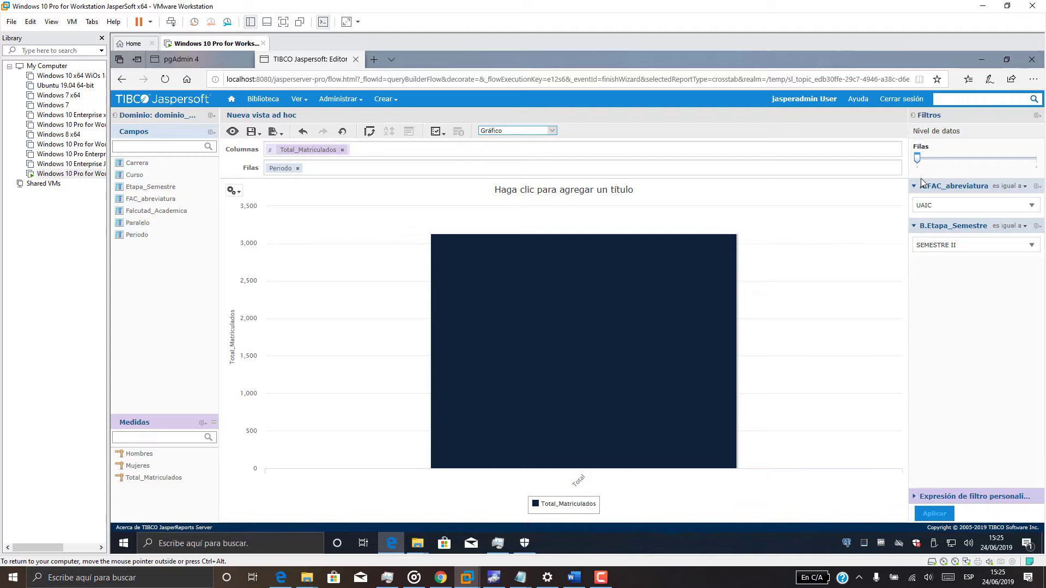
drag(917, 157, 1036, 159)
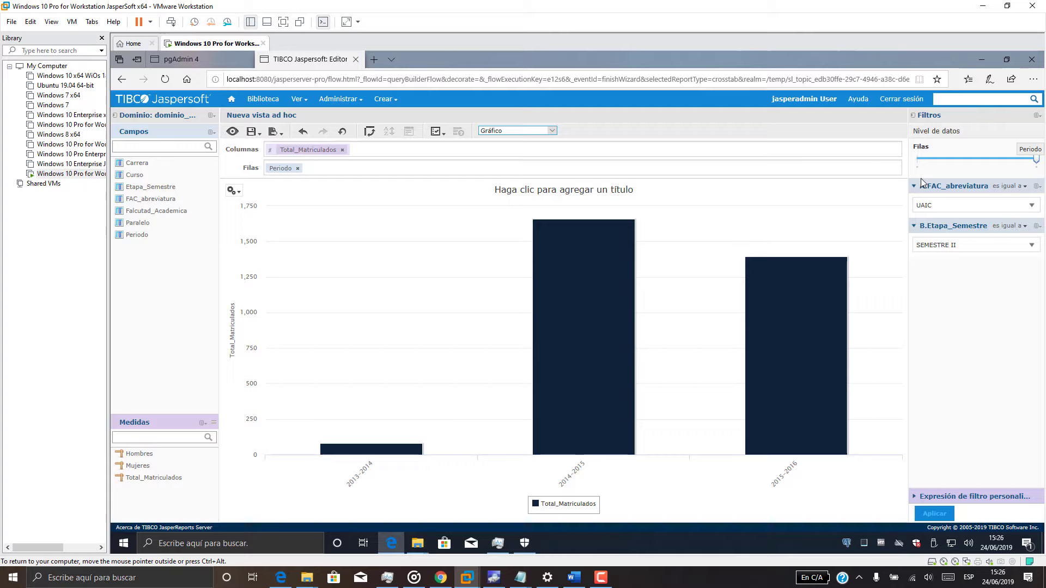
click(976, 245)
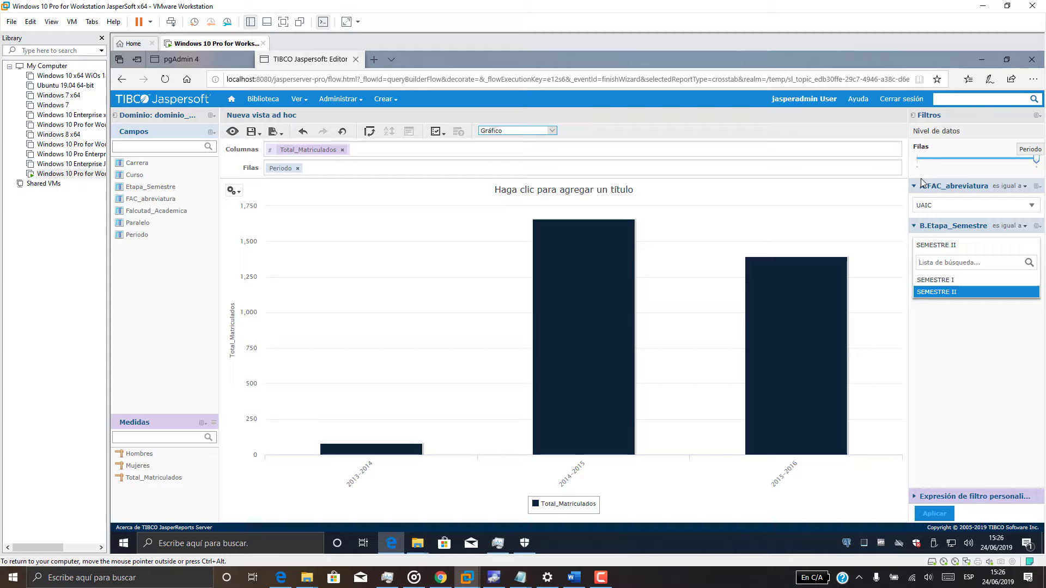
click(935, 280)
click(934, 513)
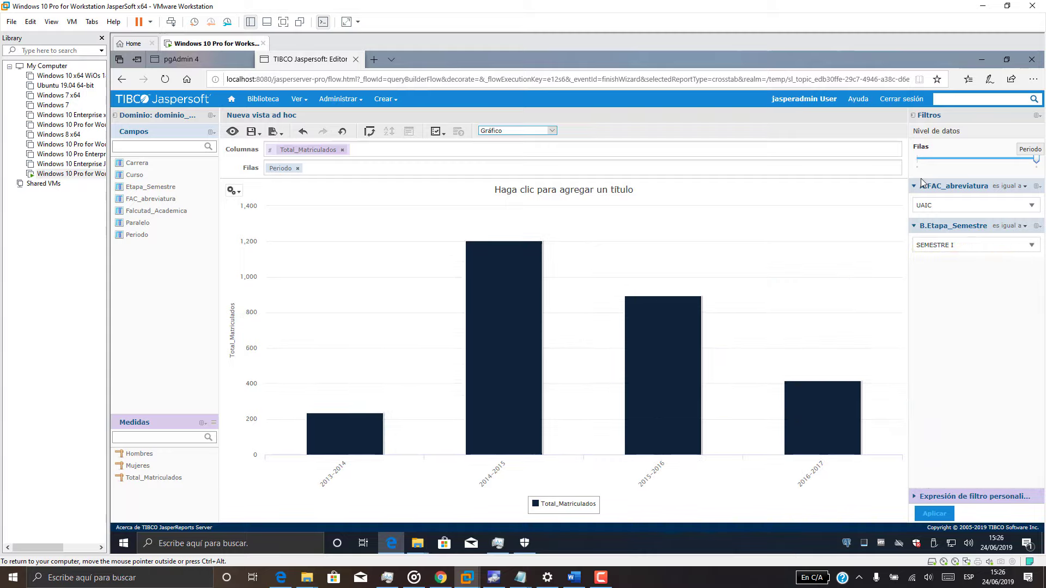
click(521, 577)
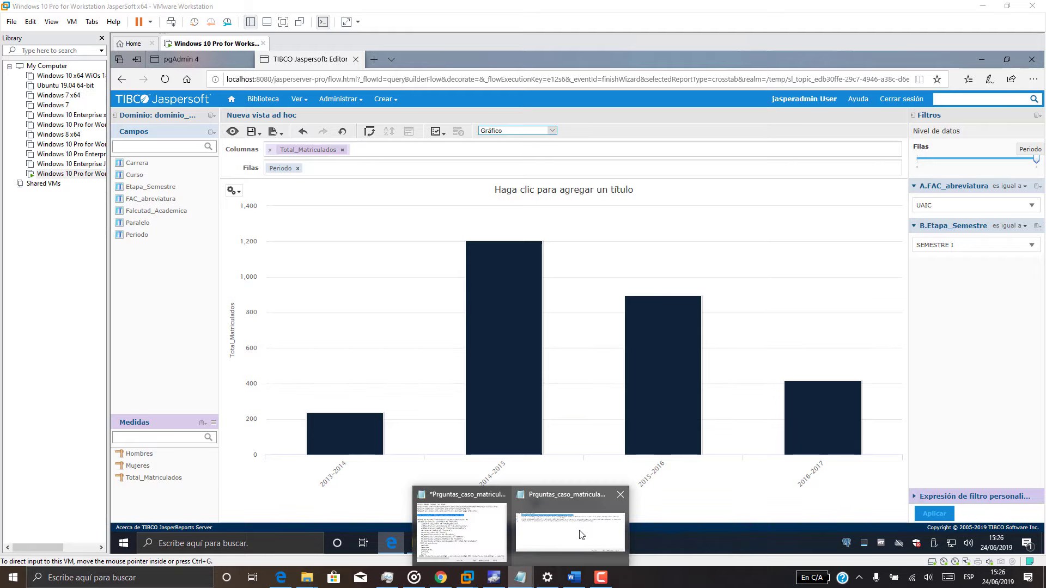
Copy question a) from Notepad and paste it as the chart title.
click(581, 533)
right_click(524, 208)
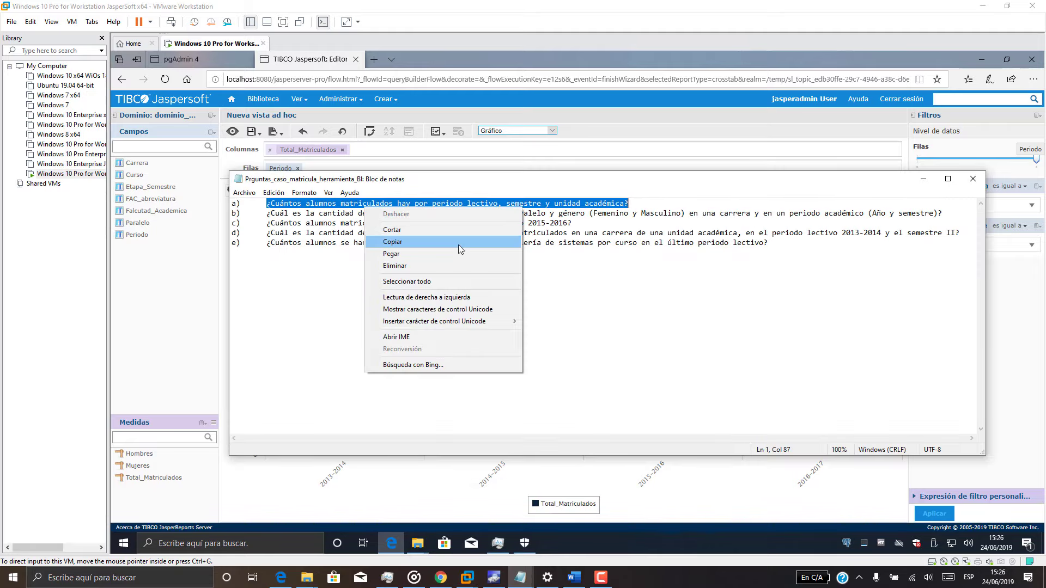
click(461, 248)
click(925, 176)
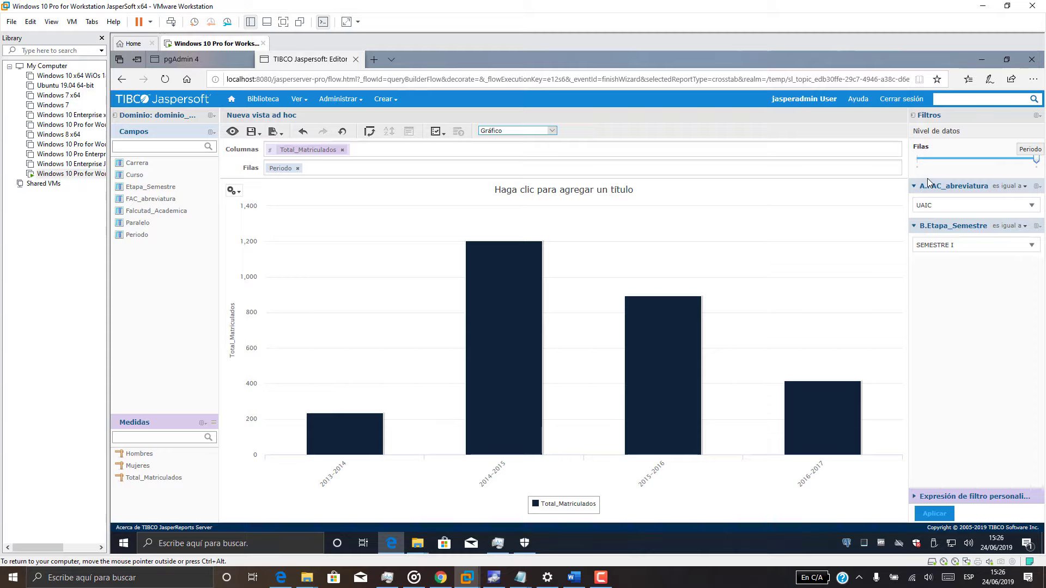
click(563, 190)
text(¿Cuántos alumnos matriculados hay por periodo lectivo, semestre y unidad académica?)
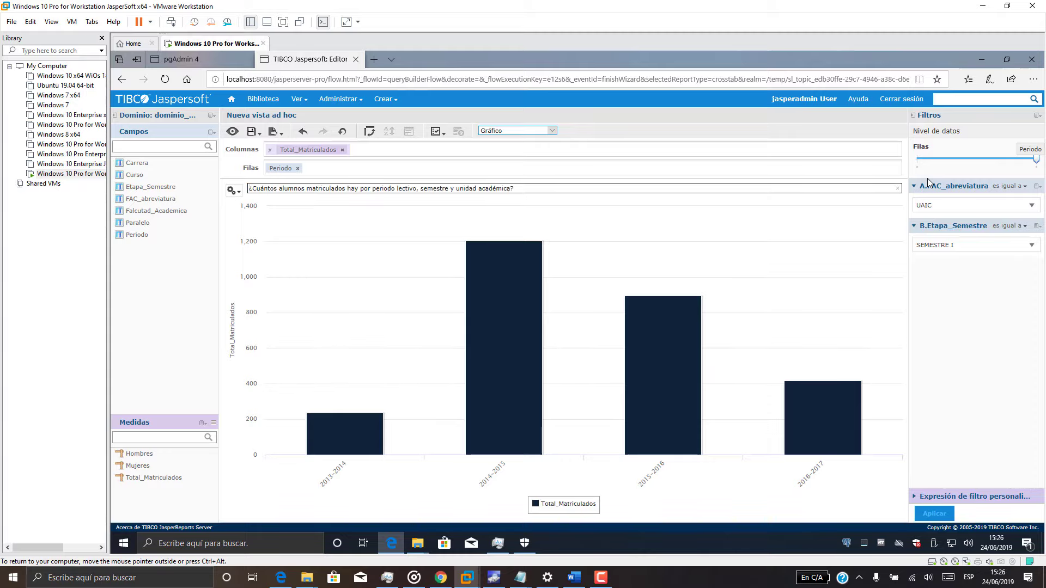
key(Return)
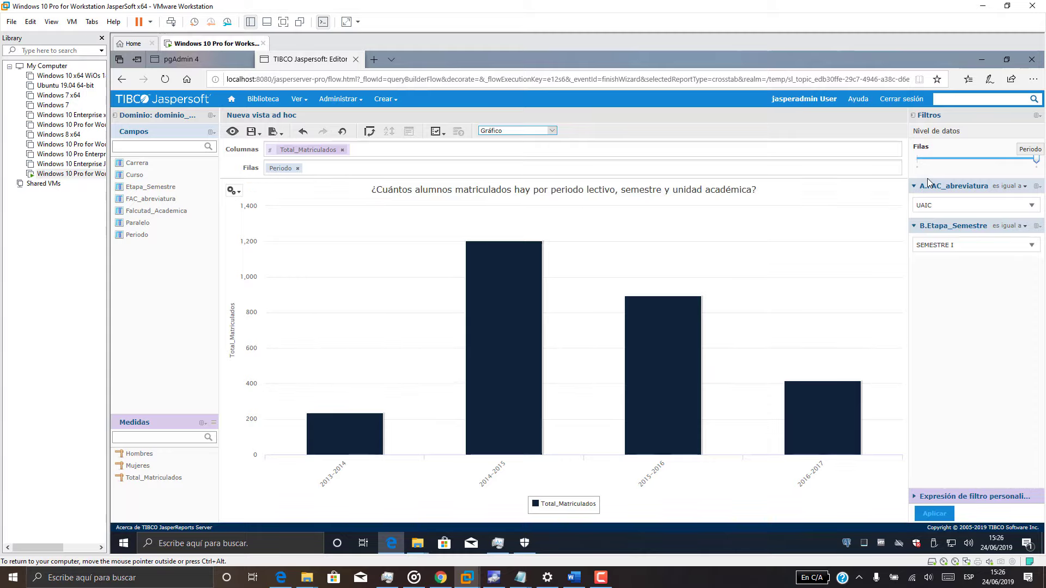
click(234, 191)
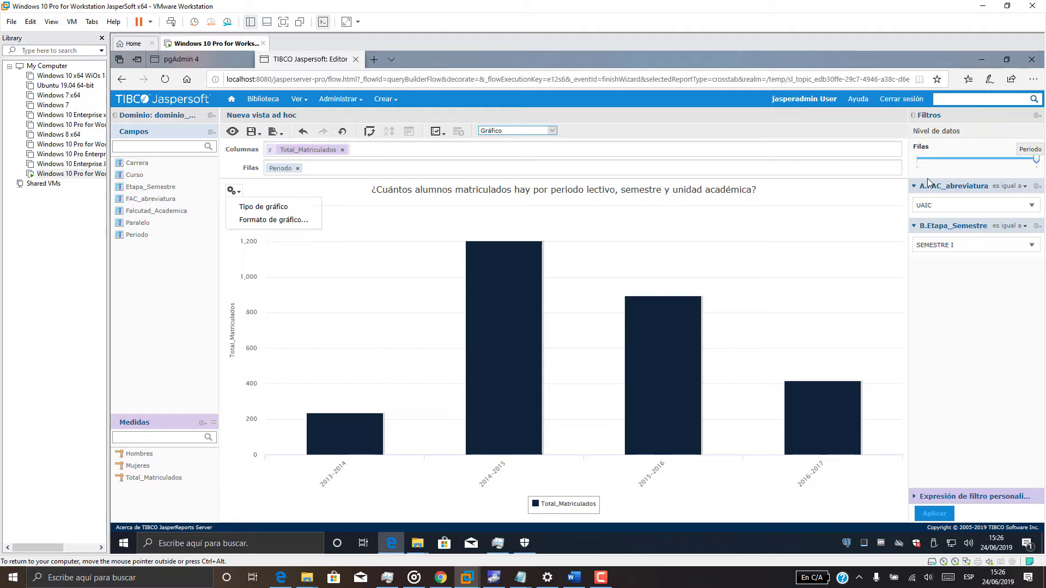
Try the line, dual-axis and time-series chart types on the enrolment chart.
click(263, 207)
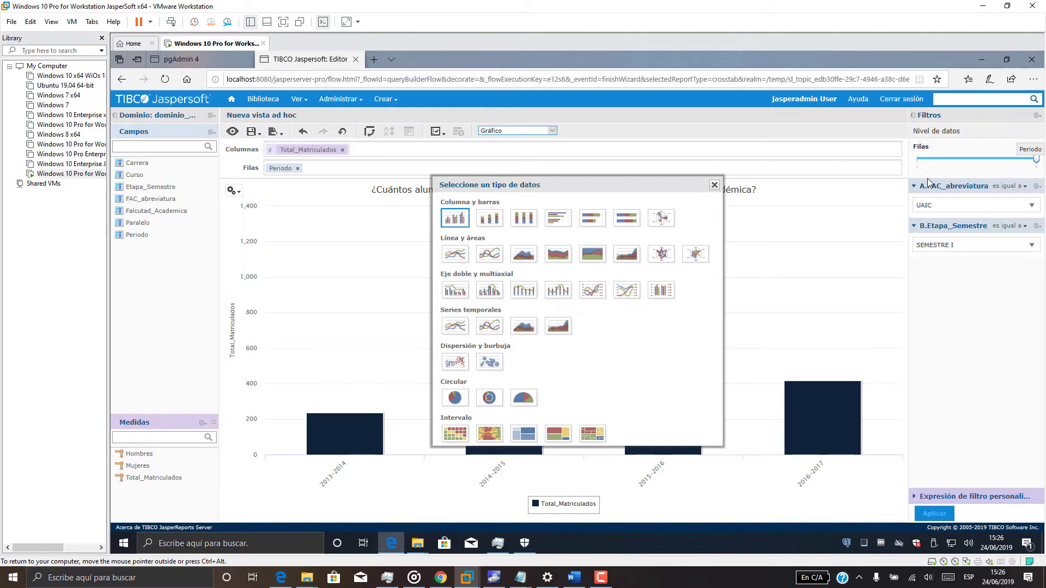
drag(577, 185, 655, 177)
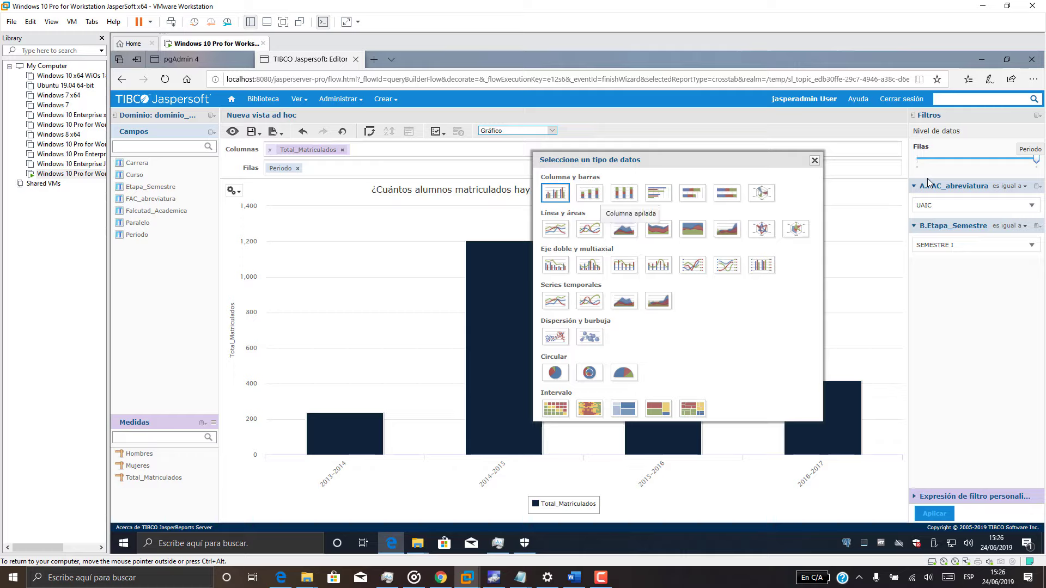
click(555, 229)
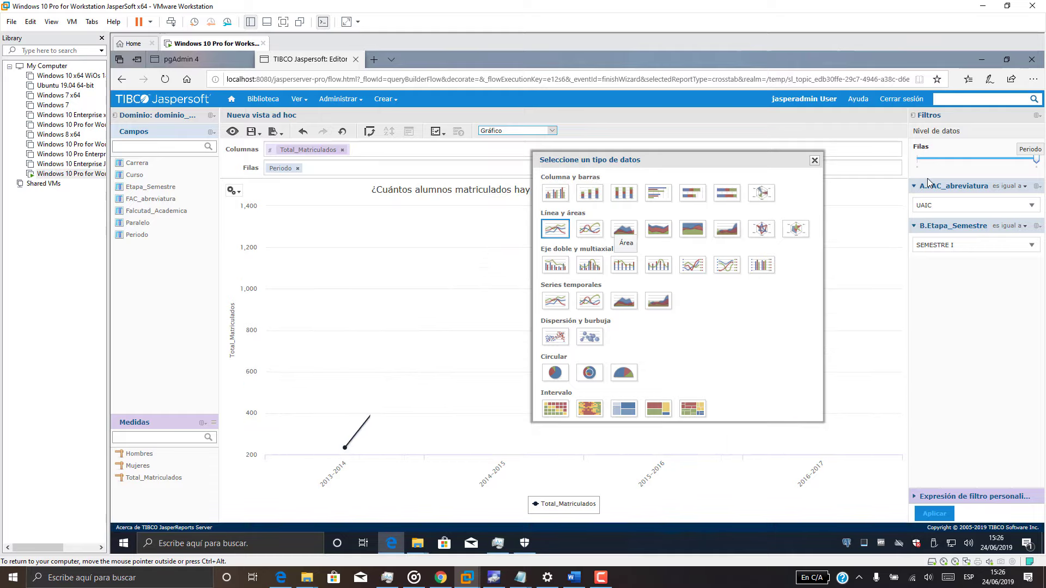
mouse_move(719, 161)
mouse_down()
mouse_move(974, 152)
mouse_move(949, 170)
mouse_move(149, 222)
mouse_move(551, 209)
mouse_up()
click(387, 314)
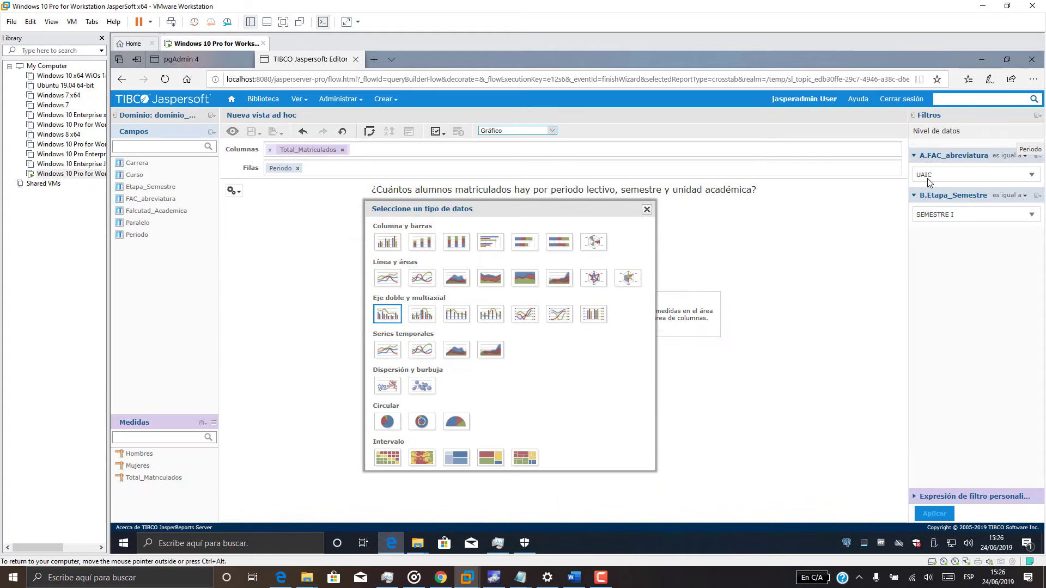
mouse_move(551, 209)
mouse_down()
mouse_move(754, 203)
mouse_move(609, 188)
mouse_move(820, 207)
mouse_move(750, 192)
mouse_up()
click(447, 328)
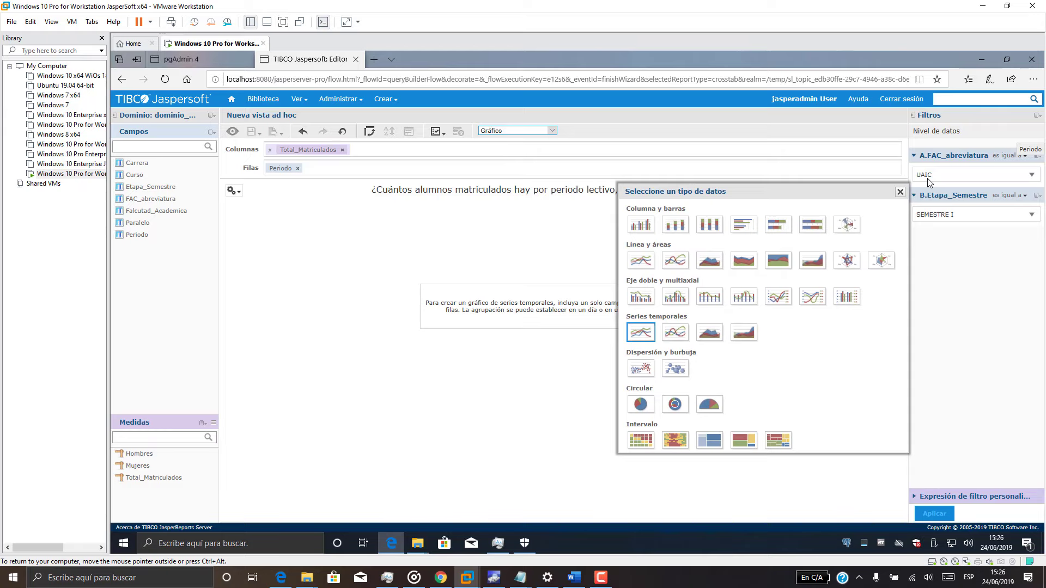
Settle on the pie chart type for Total_Matriculados by period and close the picker.
click(641, 404)
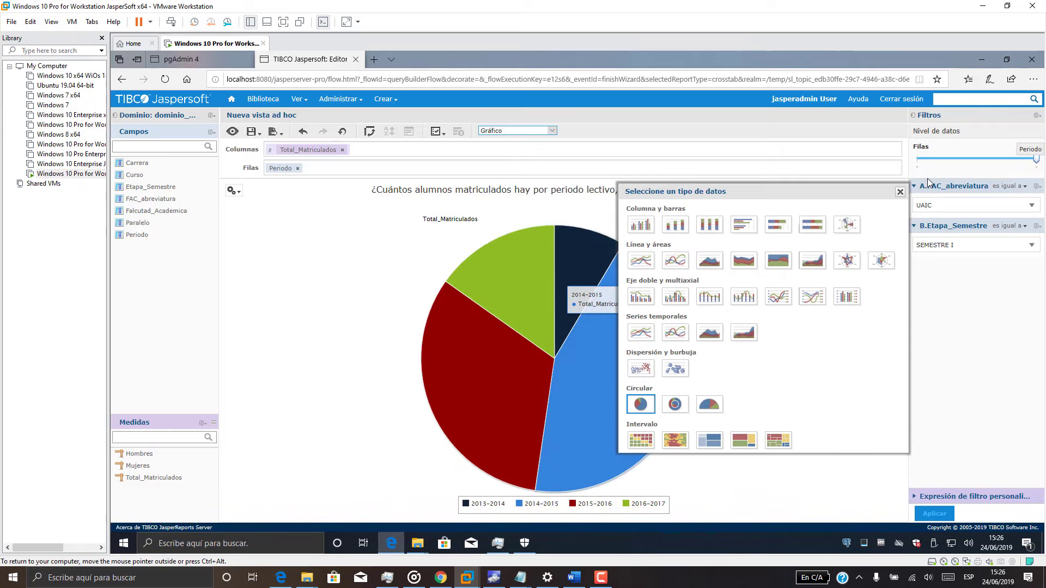
drag(750, 192, 182, 195)
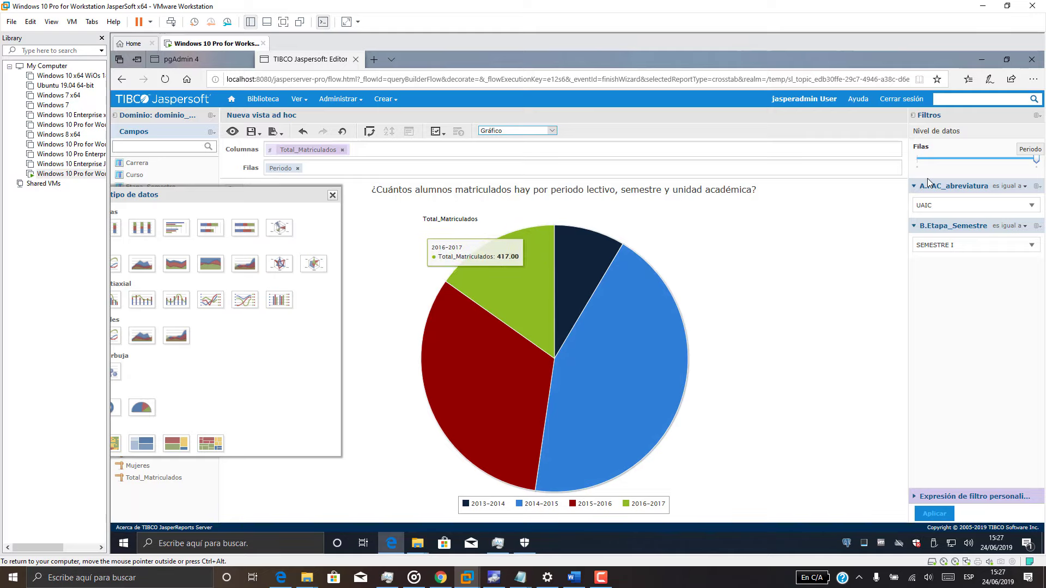
drag(235, 195, 639, 164)
click(478, 198)
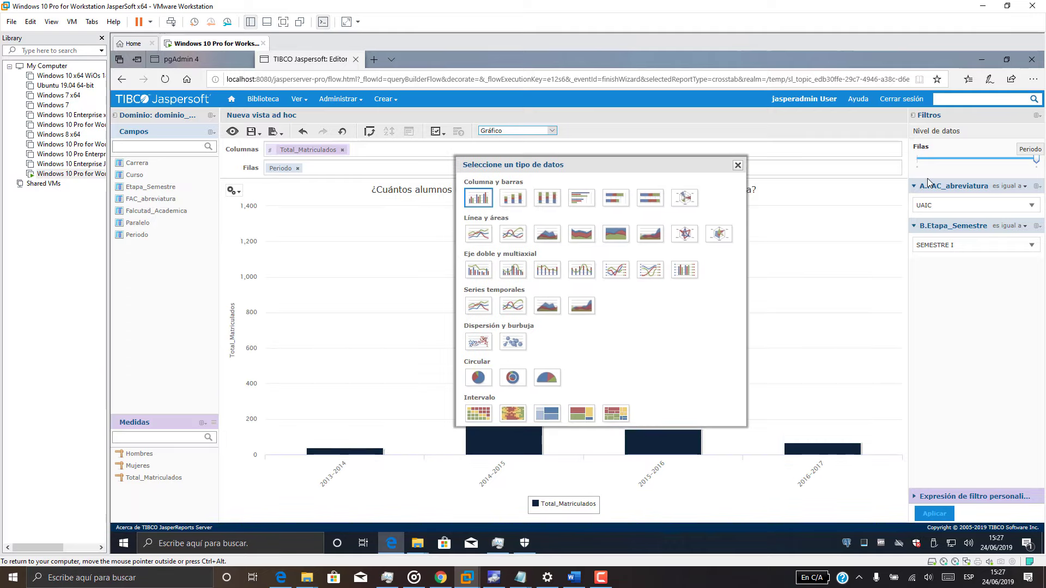
click(478, 378)
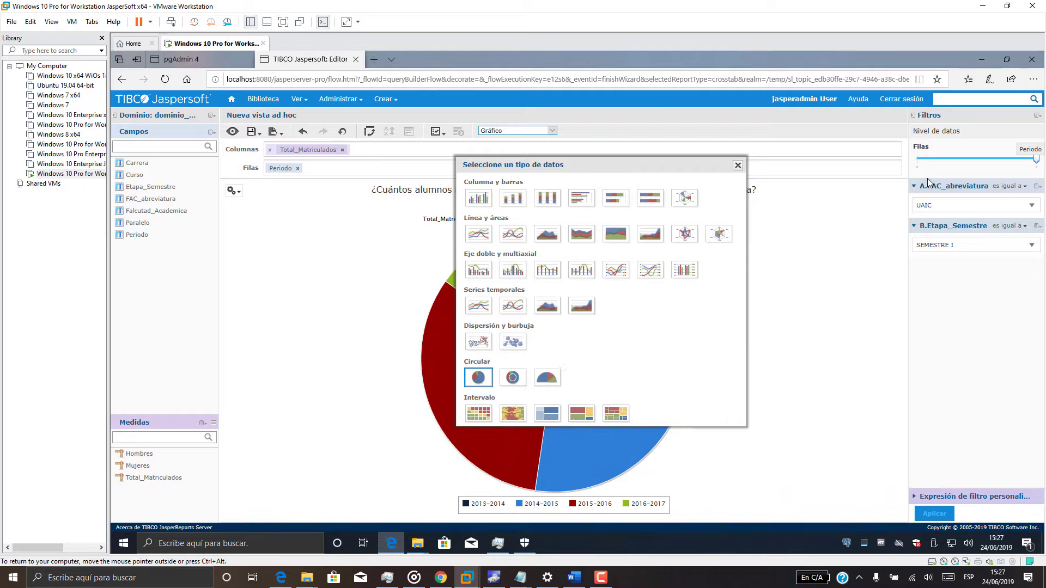
click(737, 165)
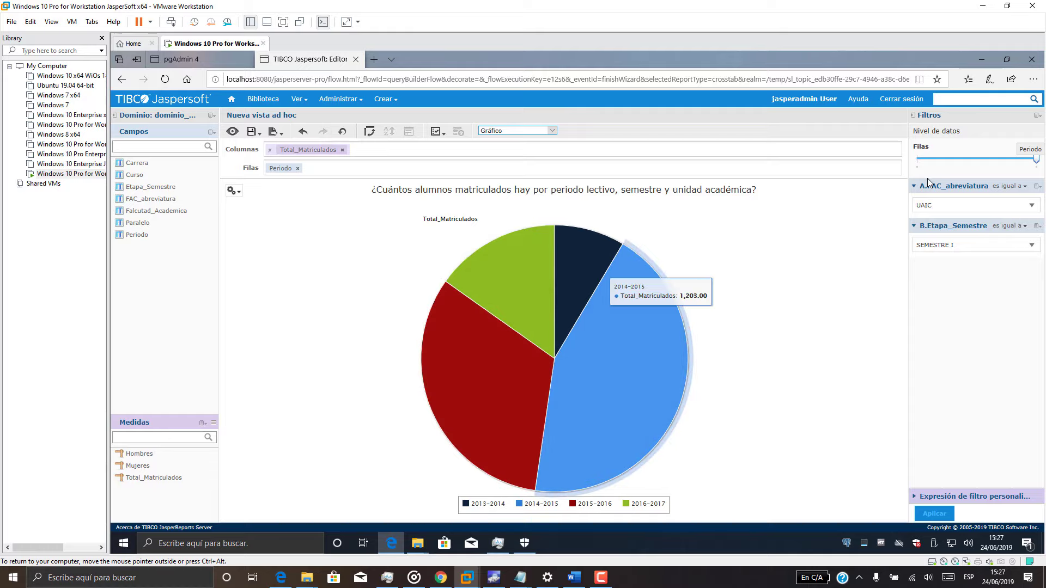
click(233, 190)
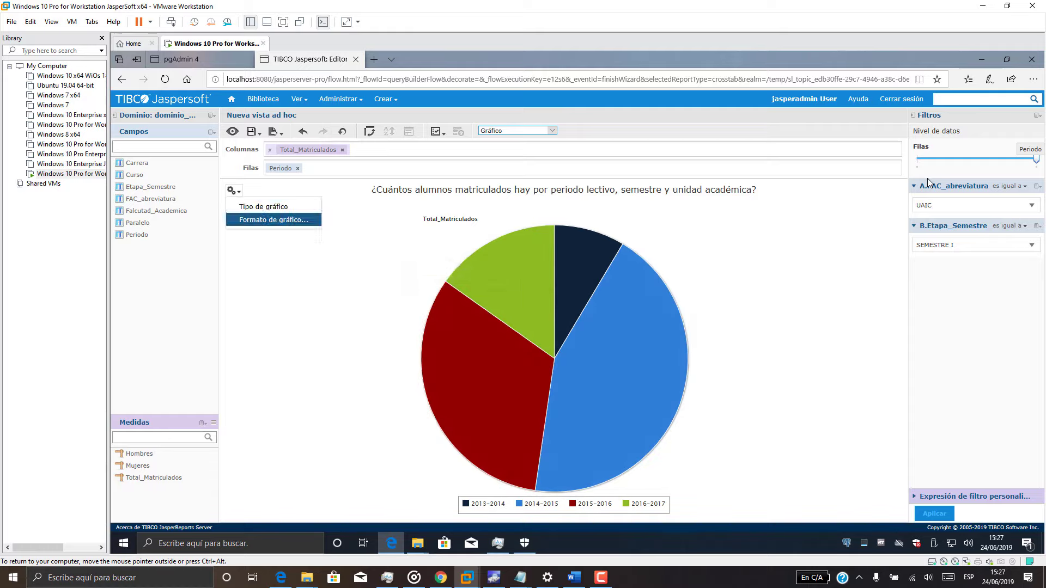
Review the legend, Aspecto and Avanzado tabs in Formato de gráfico, then accept them.
click(274, 219)
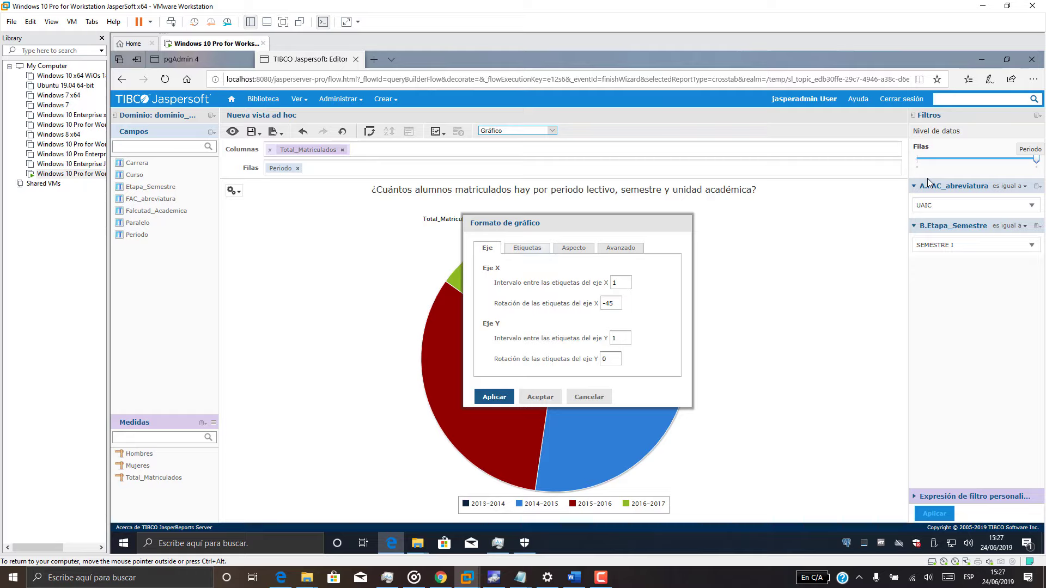
click(527, 248)
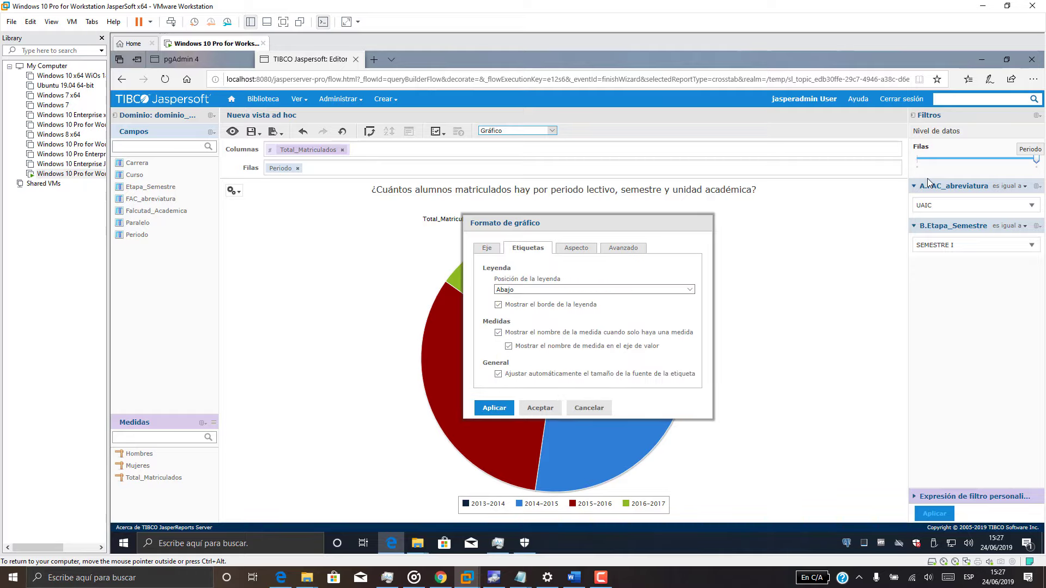
click(576, 248)
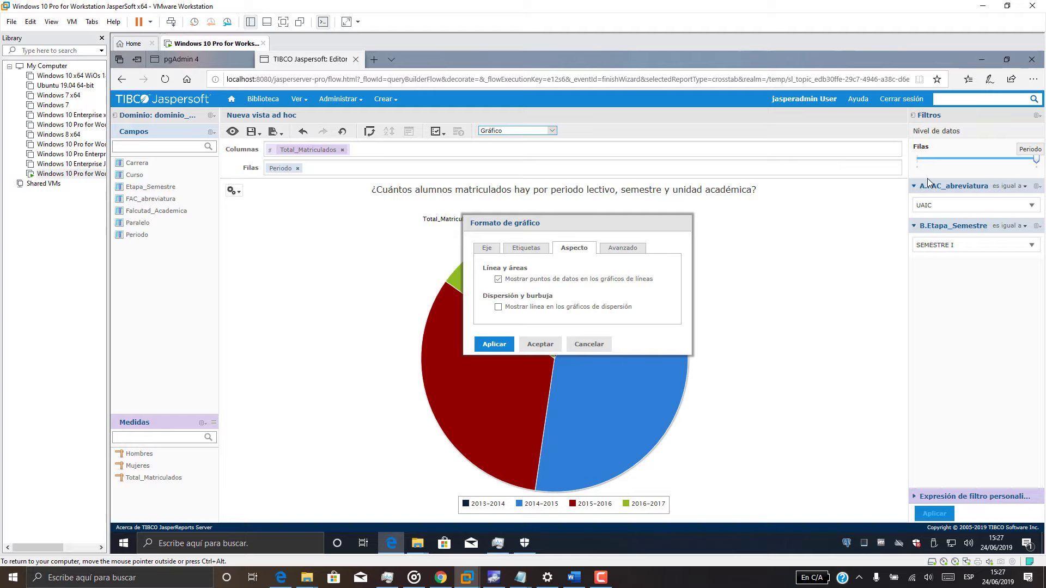
click(622, 248)
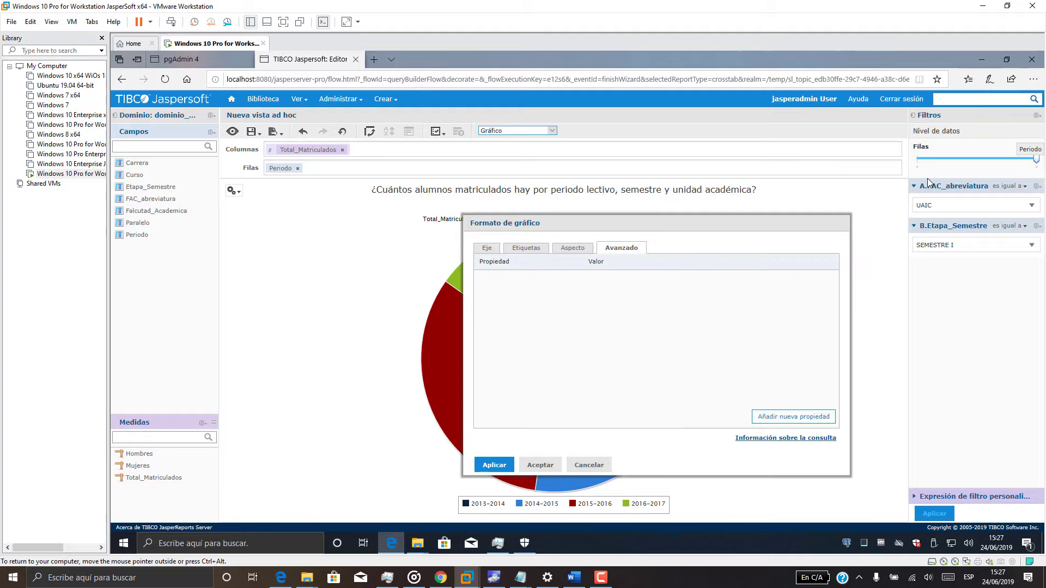
click(539, 465)
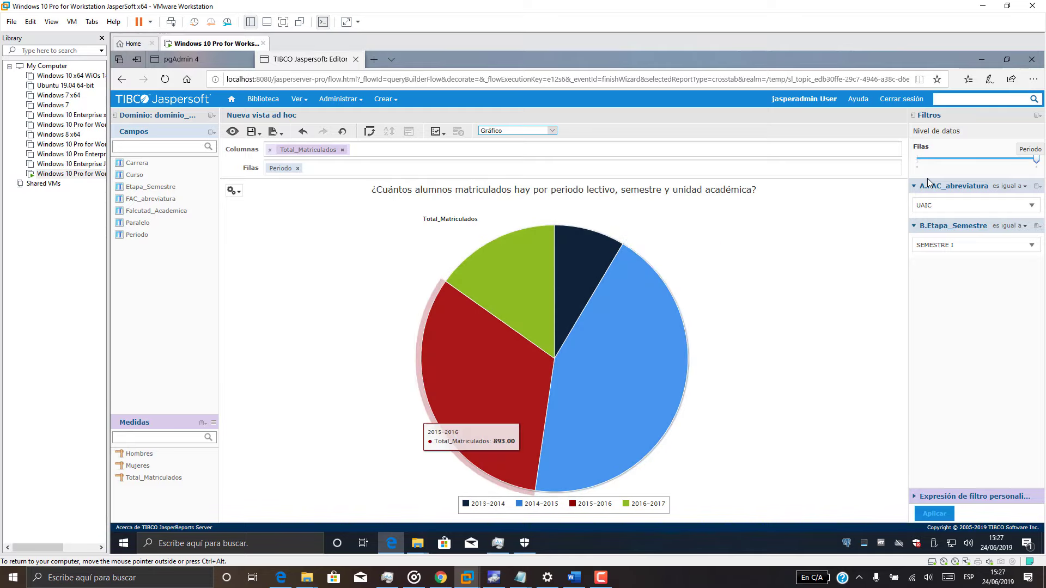
click(517, 131)
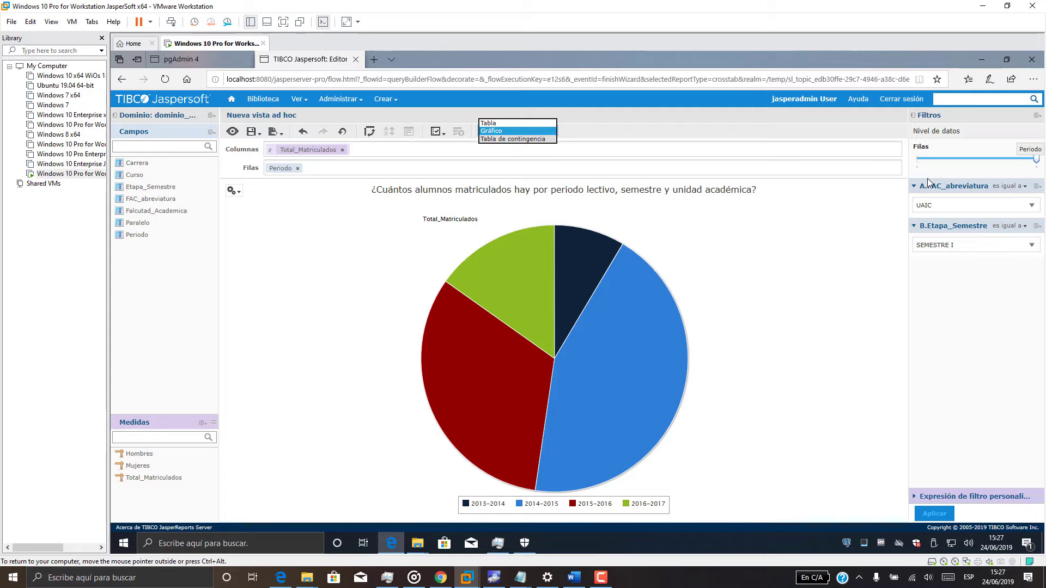
Switch the view to Datos completos via the crosstab type, then return to the chart.
click(515, 140)
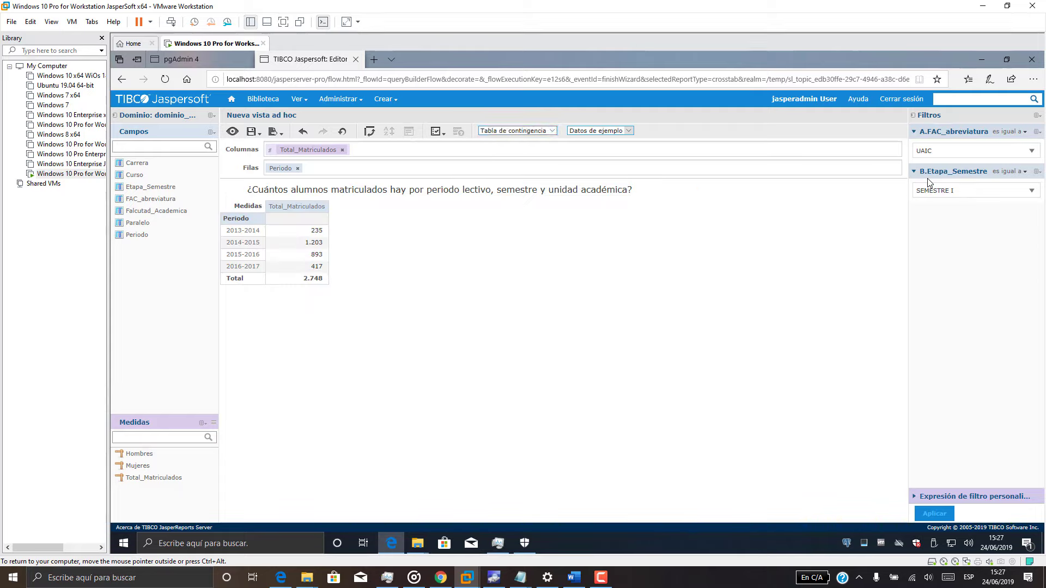
click(599, 131)
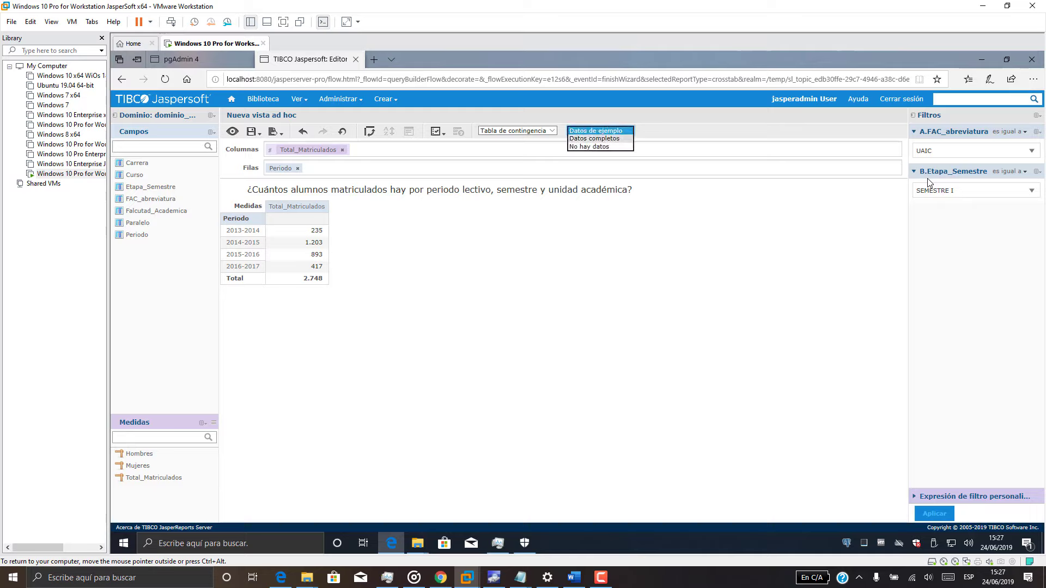
click(597, 147)
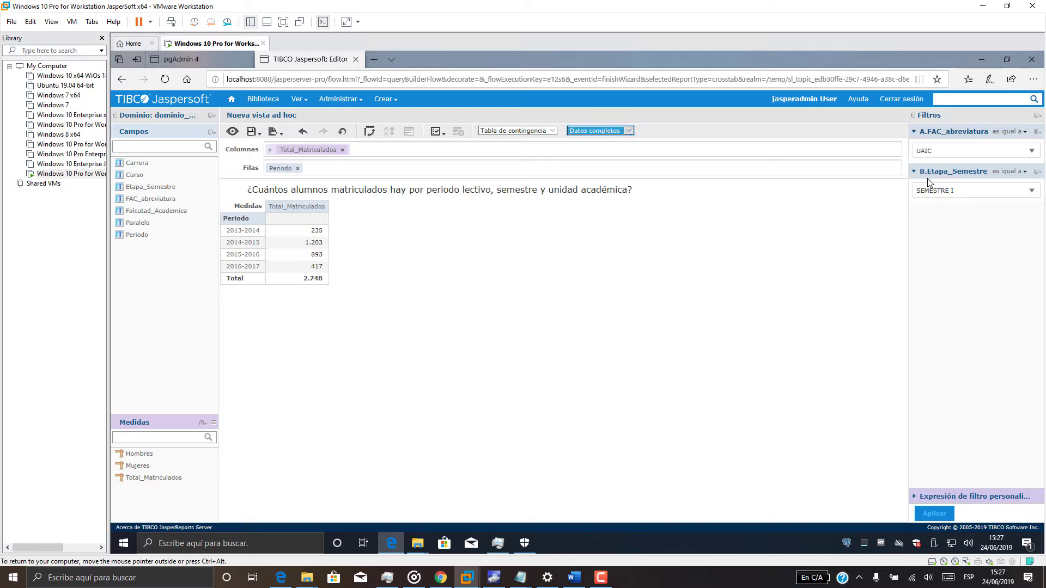
click(517, 131)
click(515, 120)
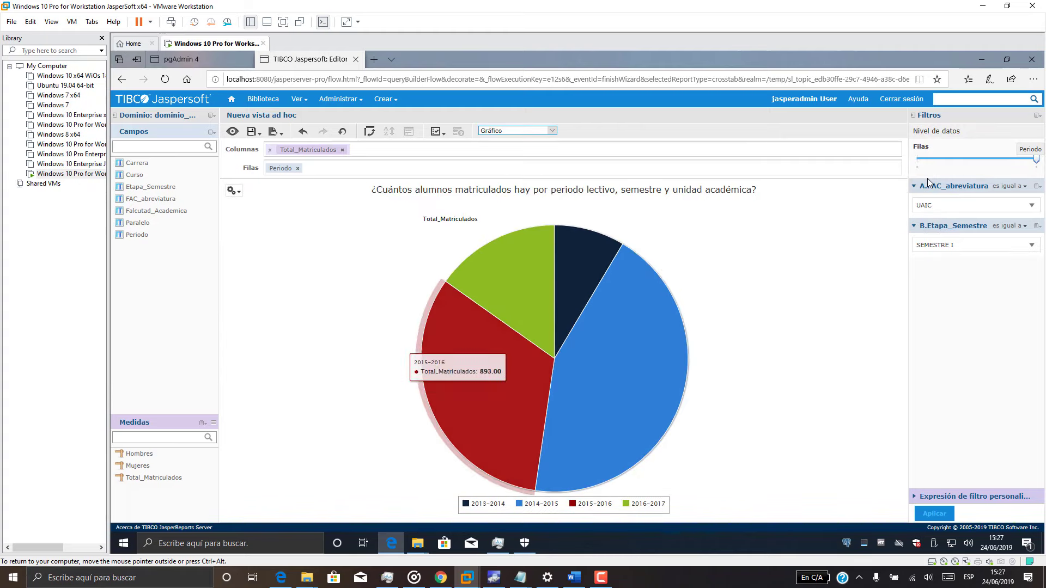
Keep the unit filter at UAIC and the semester filter at SEMESTRE I.
click(975, 205)
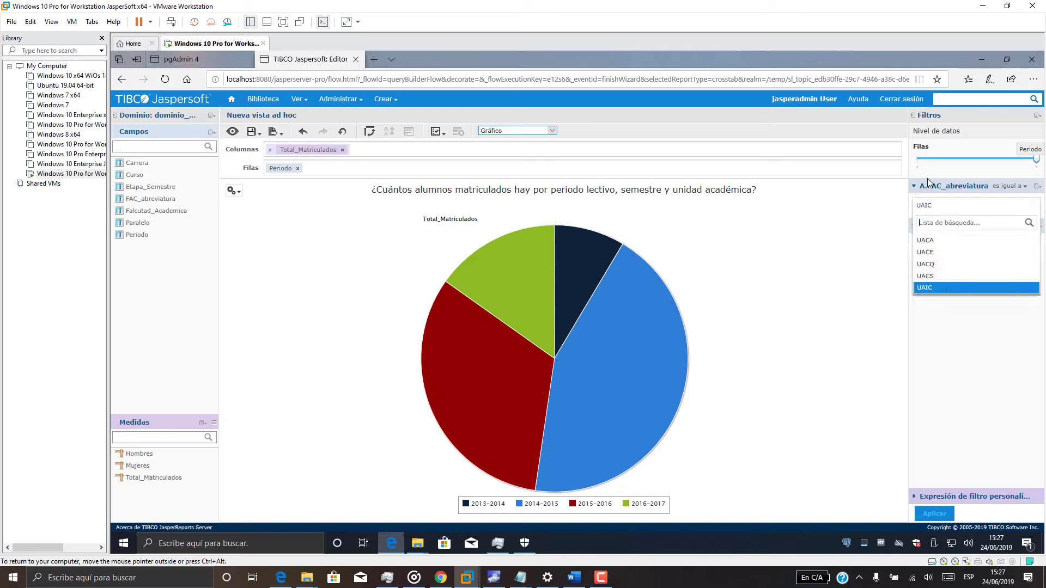
click(975, 288)
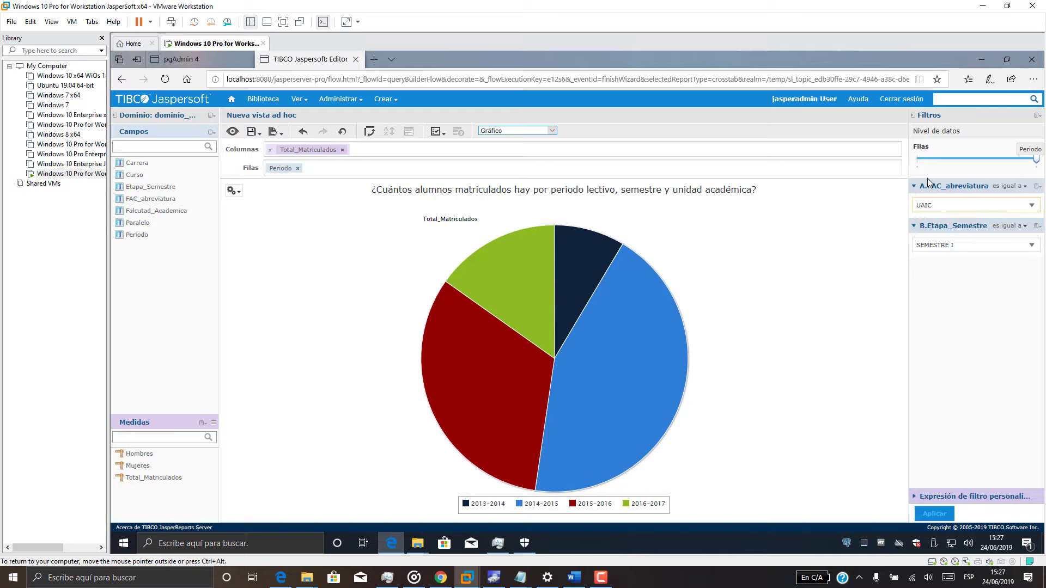
click(975, 245)
click(976, 280)
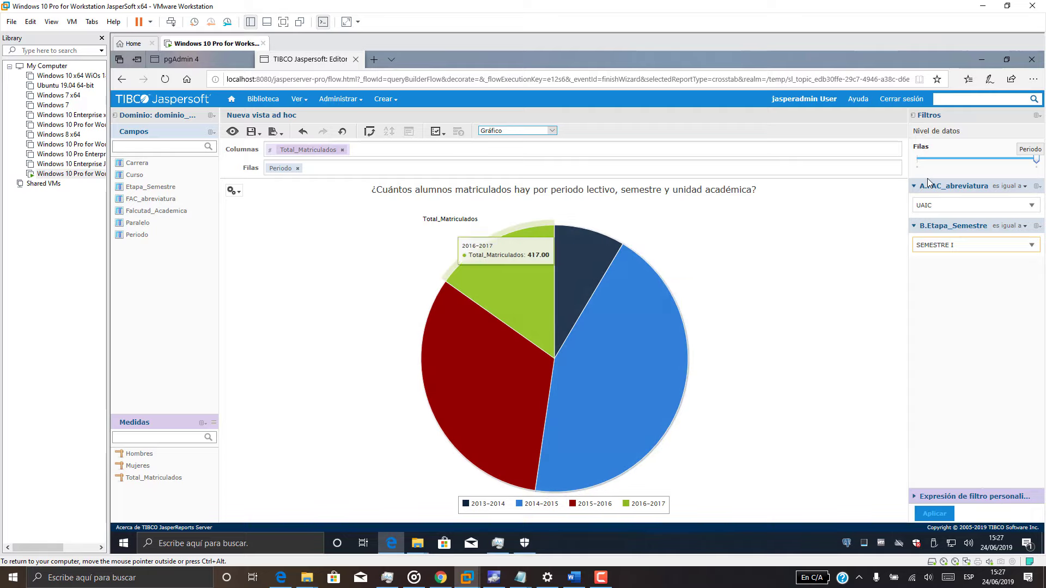
mouse_move(252, 132)
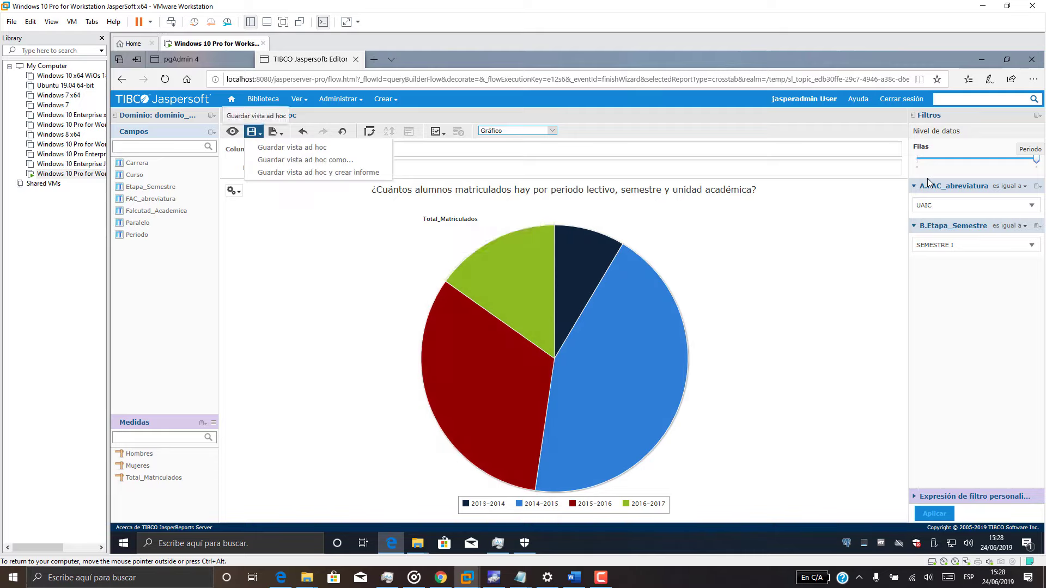
Save as Vista_Pregunta_A in Ad Hoc Components, with the enrolment question as description.
click(292, 148)
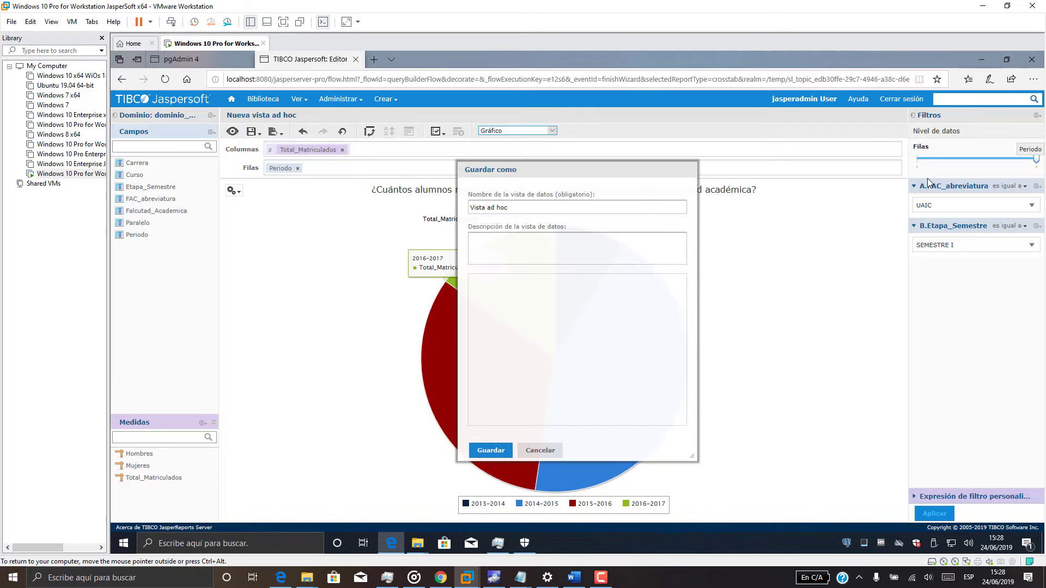
click(525, 207)
key(shift+Left)
key(shift+Left)
key(shift+Left)
key(shift+Left)
key(shift+Left)
key(shift+Left)
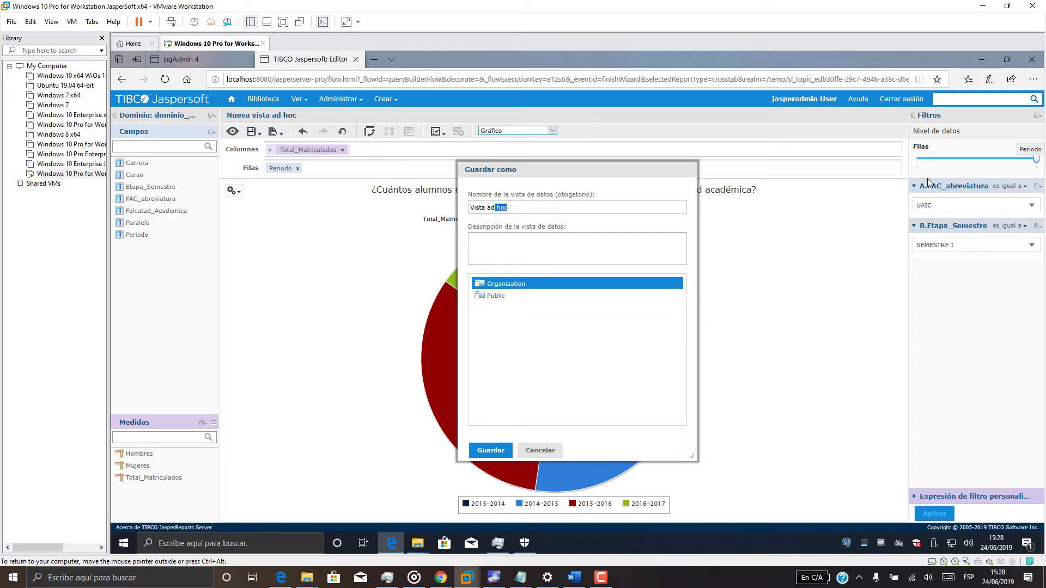
text(_Pregunta_A)
key(Tab)
text(¿Cuántos alumnos matriculados hay por periodo lectivo, semestre y unidad académica?)
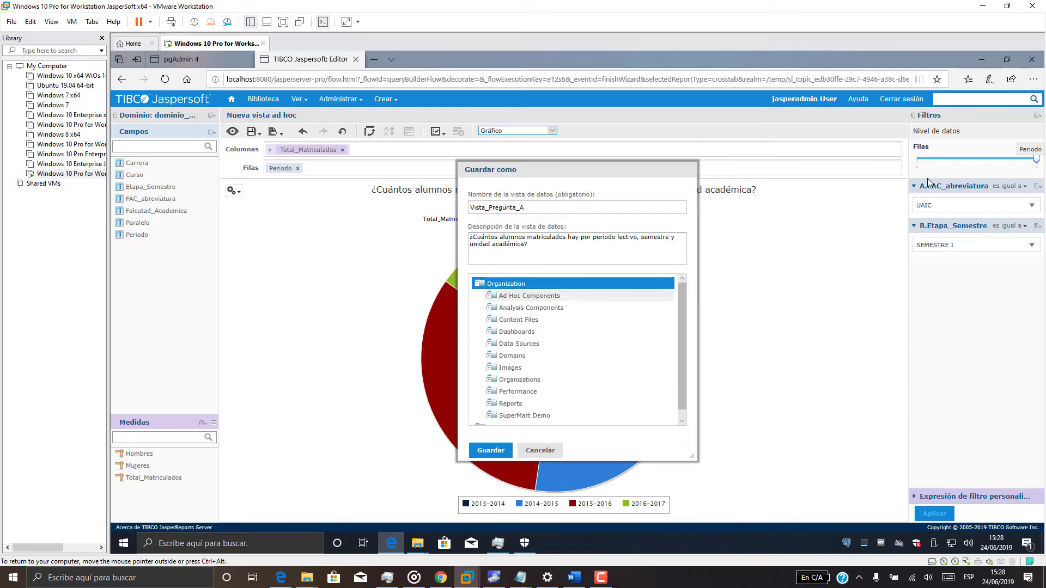
click(489, 295)
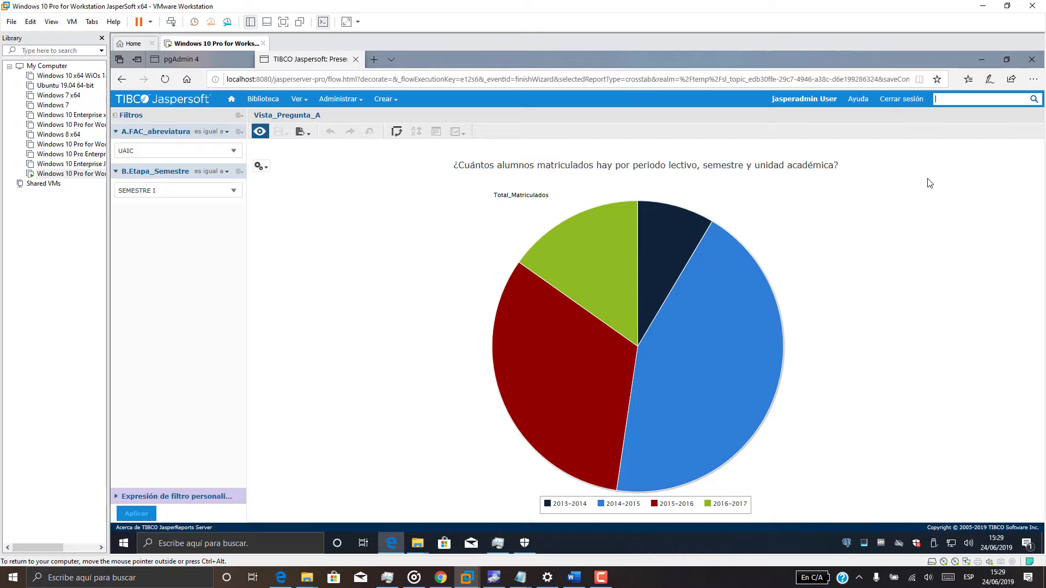
Filter the chart to unit UACE and SEMESTRE II and apply.
click(177, 150)
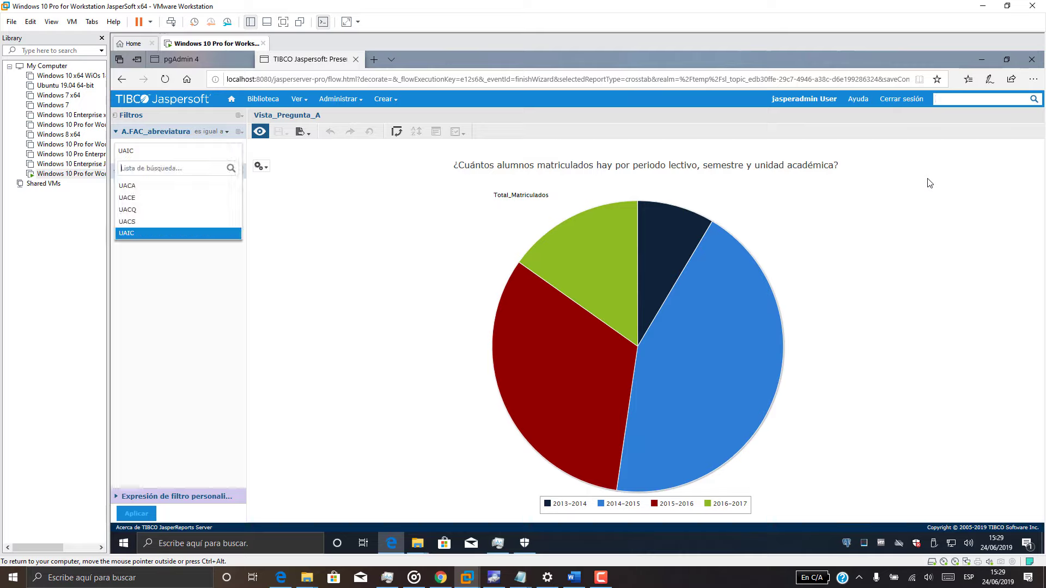
click(164, 199)
click(177, 190)
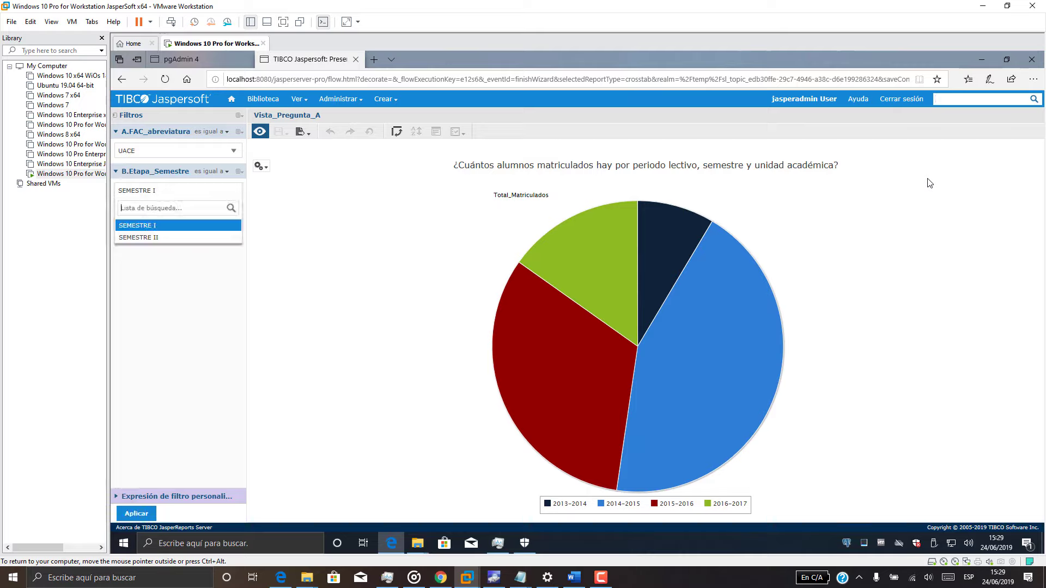
click(163, 237)
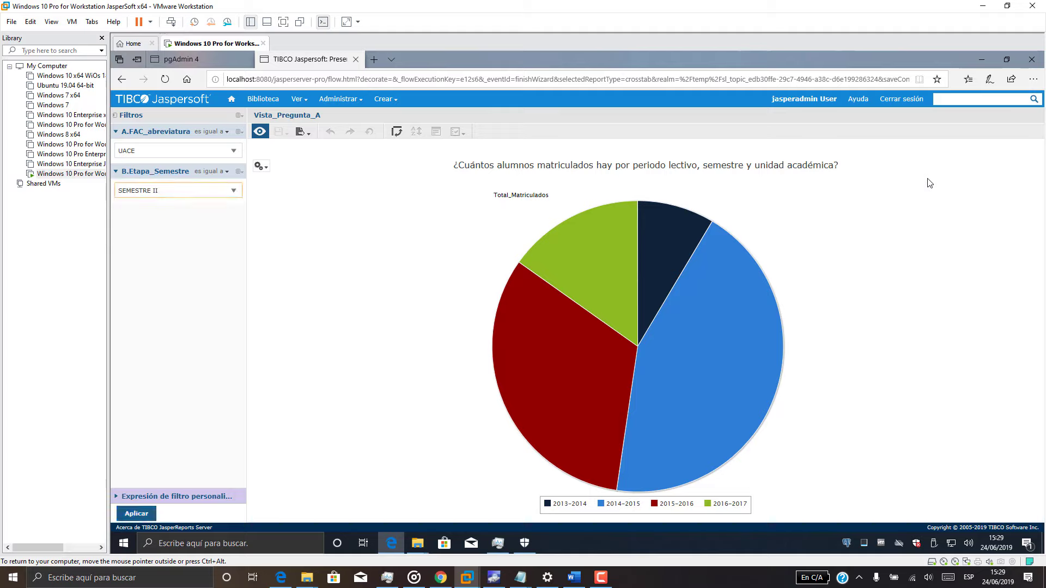
click(136, 513)
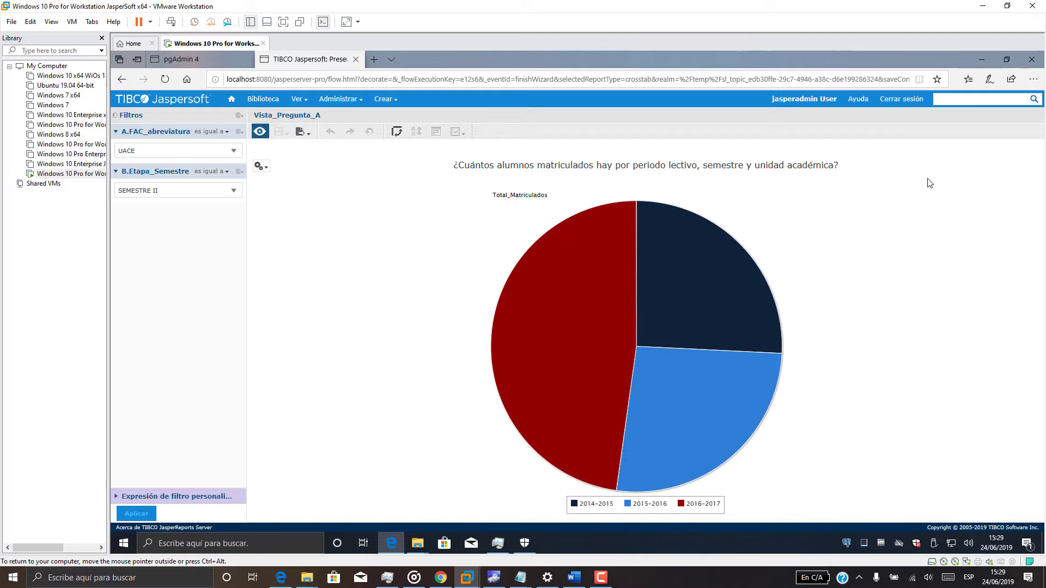
Resave Vista_Pregunta_A from the editor and start a new ad hoc view from home.
click(165, 79)
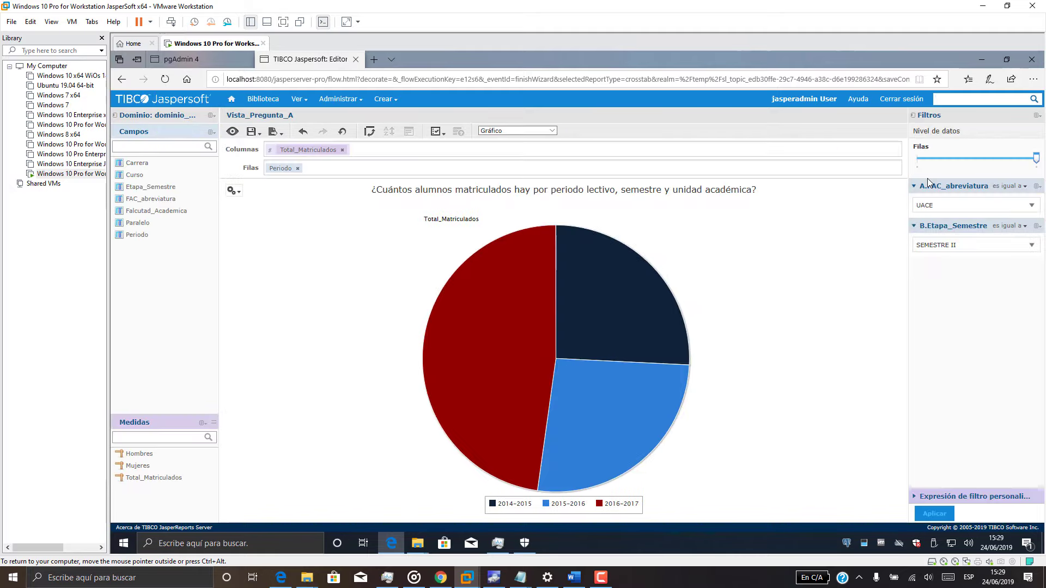
mouse_move(253, 131)
click(292, 147)
click(232, 99)
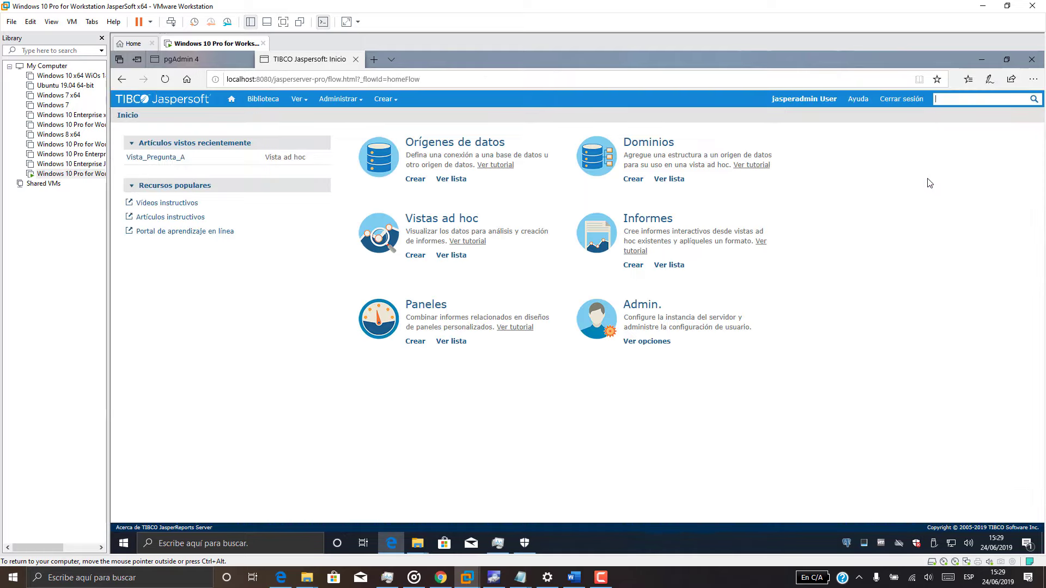
click(415, 255)
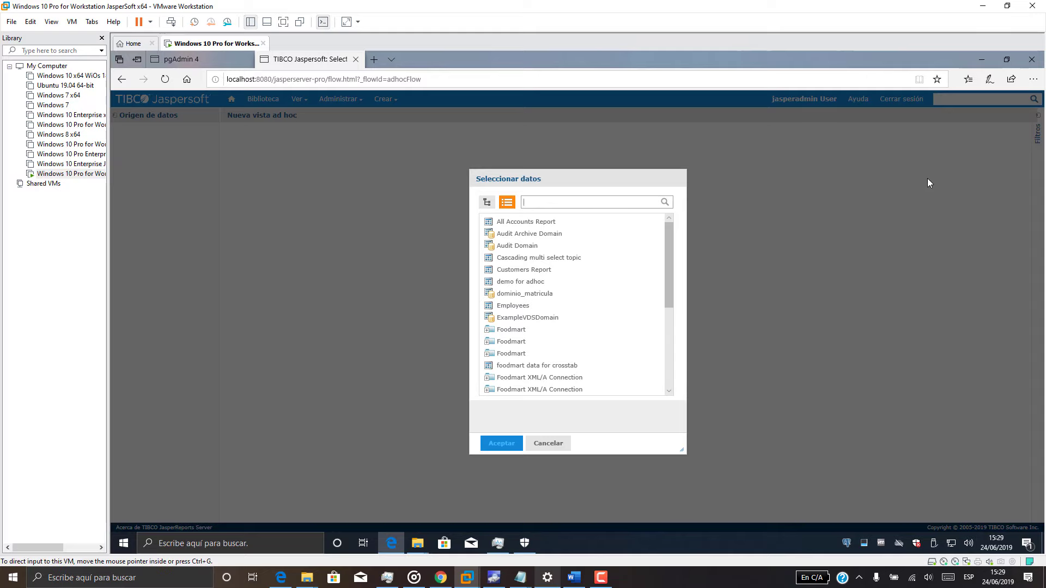
Pick dominio_matricula as the data source and add all ten fields.
click(520, 577)
click(547, 523)
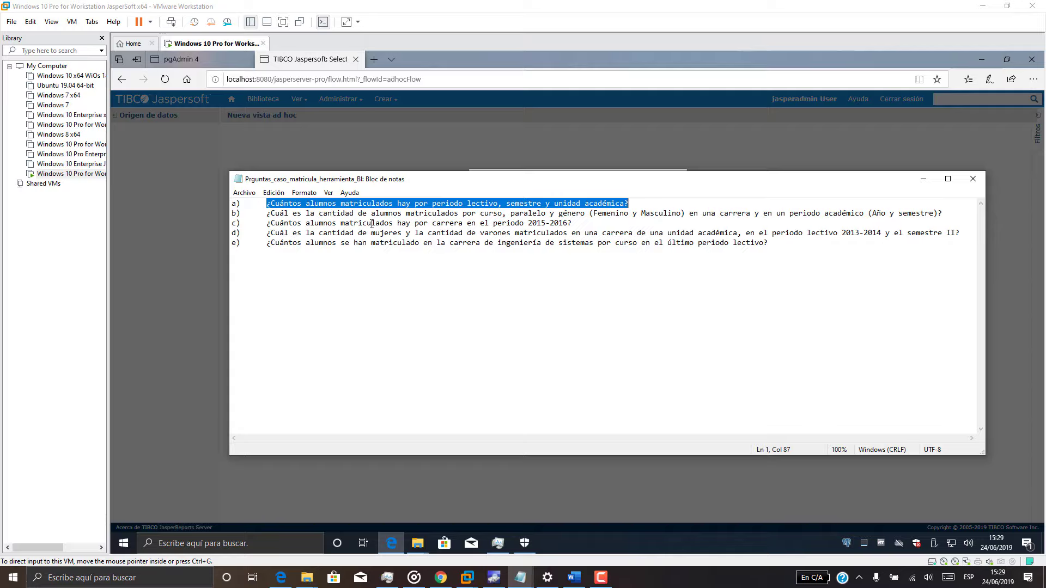
click(915, 182)
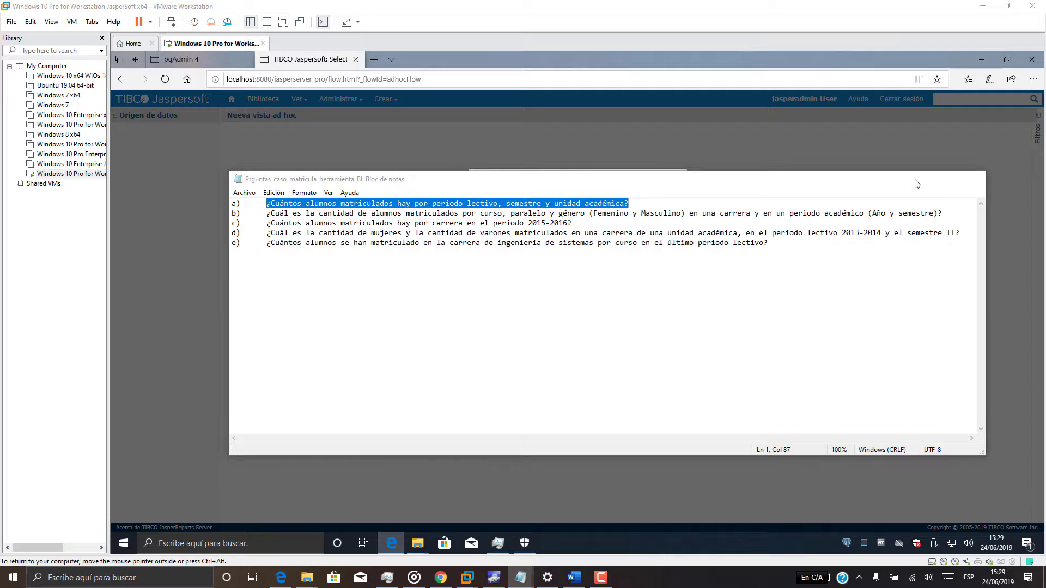
click(525, 293)
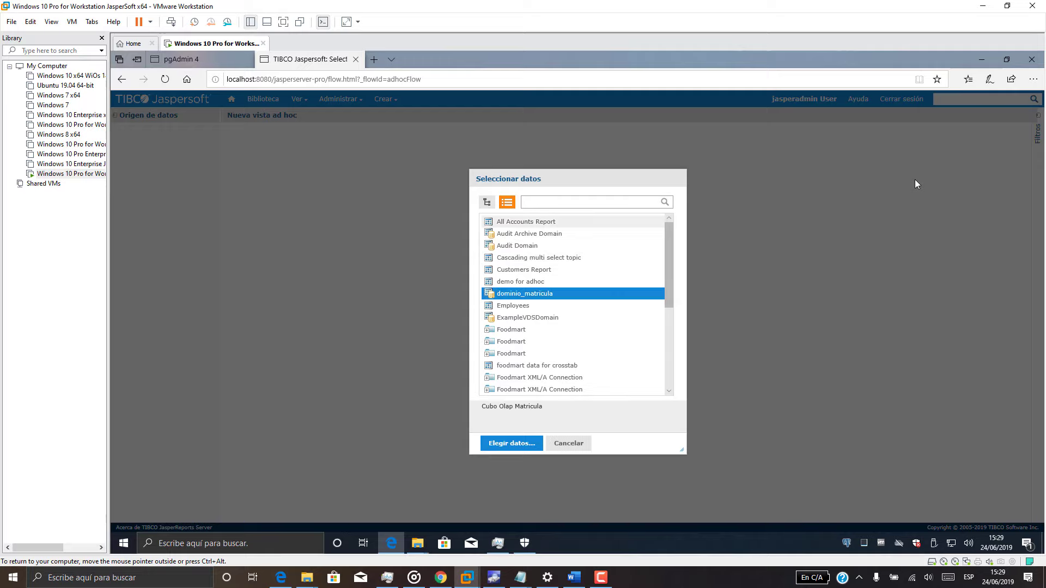
click(512, 443)
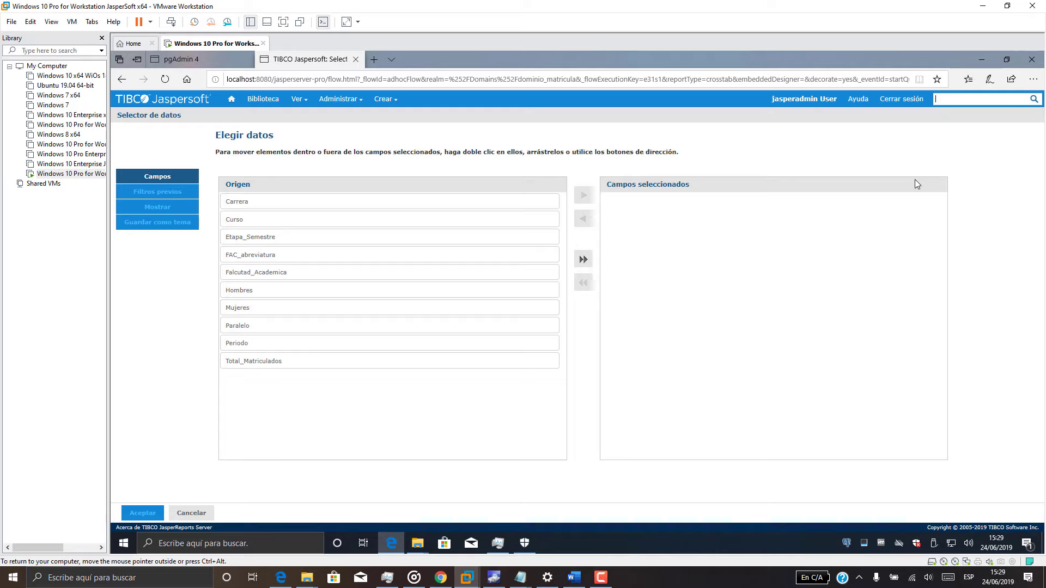
click(583, 259)
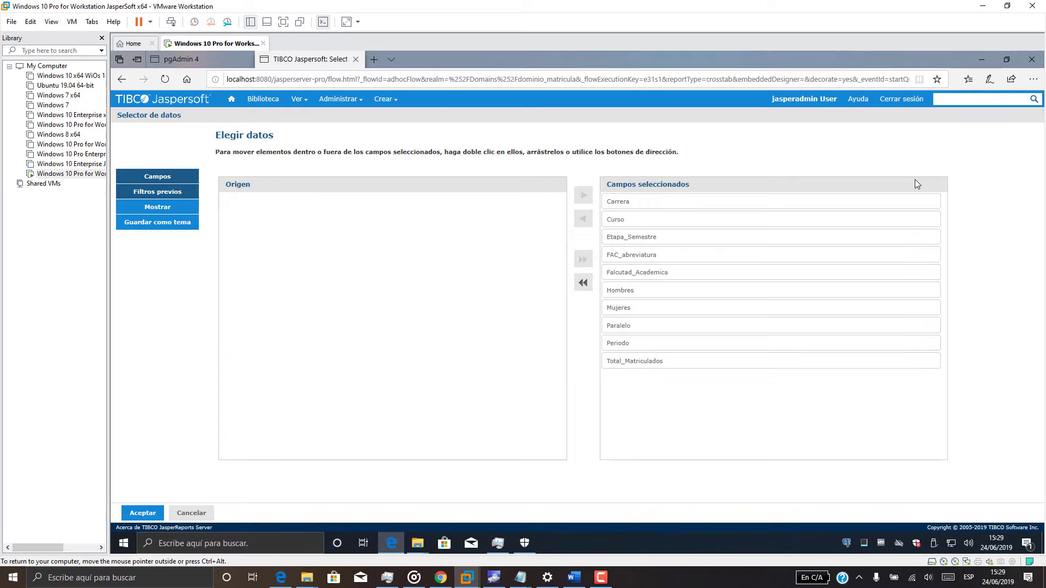
click(157, 191)
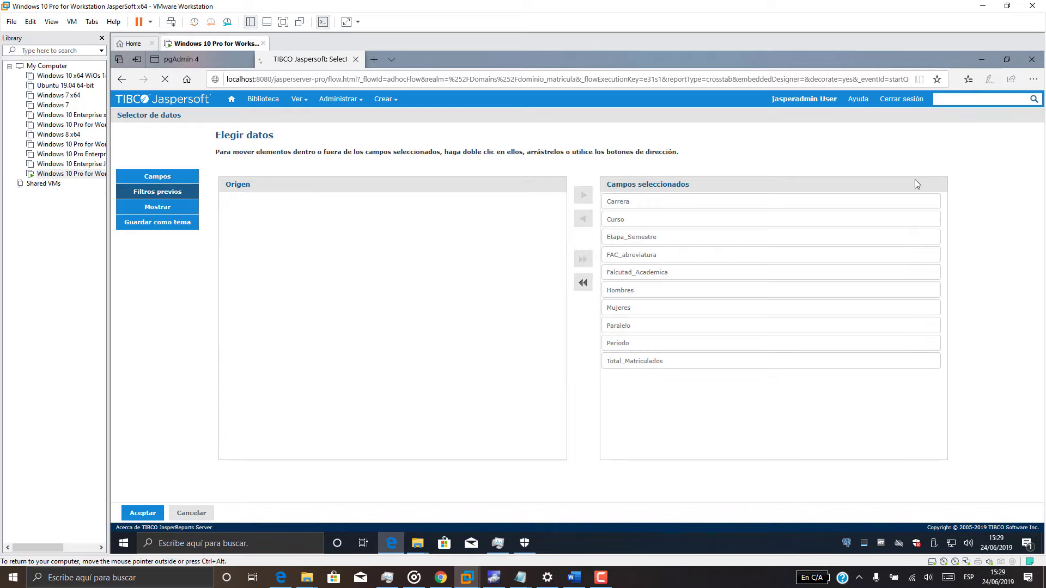
Review question b in the notes listing the report questions.
click(520, 577)
click(495, 539)
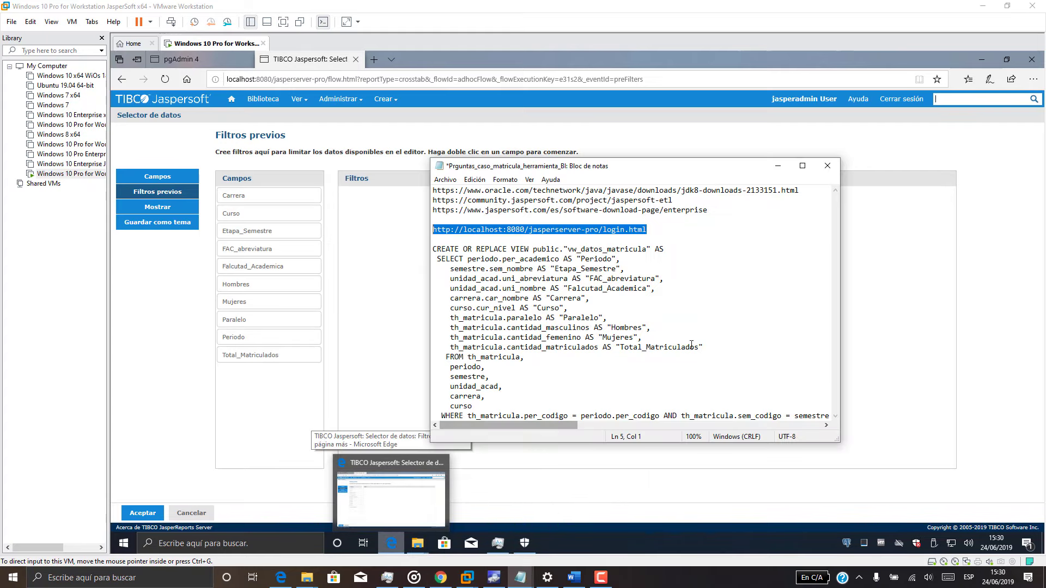
click(777, 166)
click(520, 577)
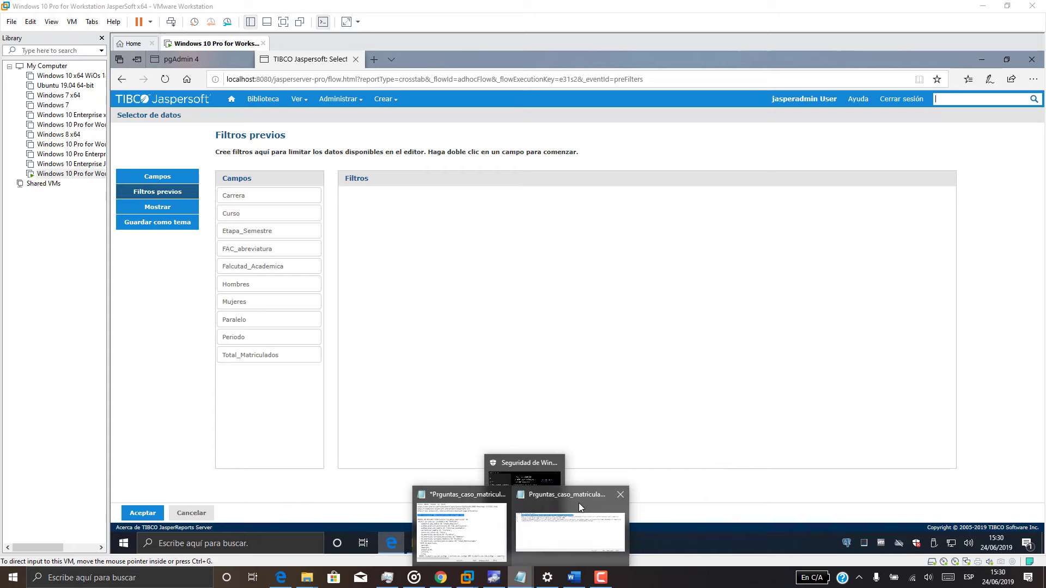
click(579, 502)
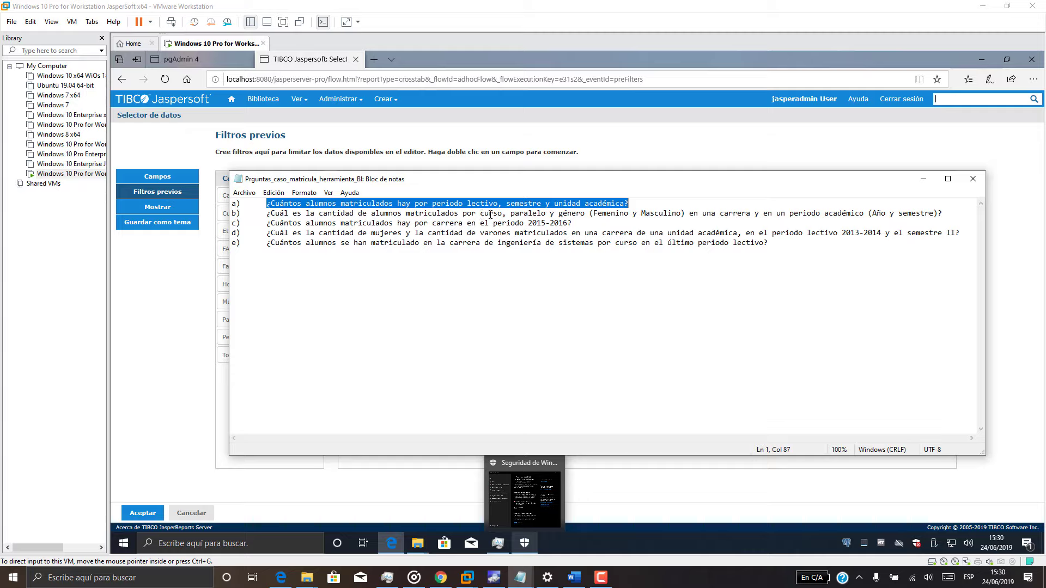
click(524, 213)
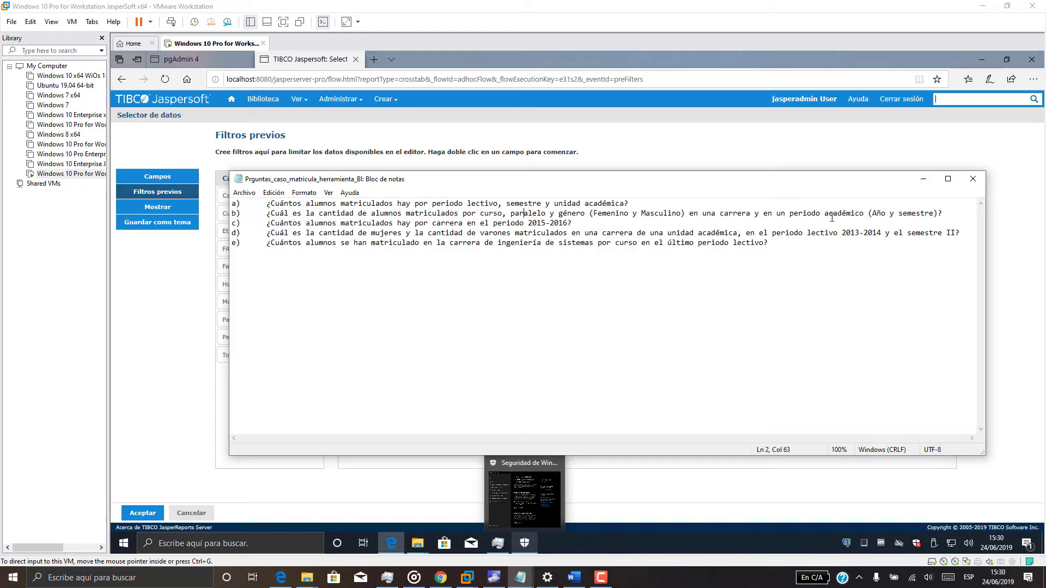
click(923, 180)
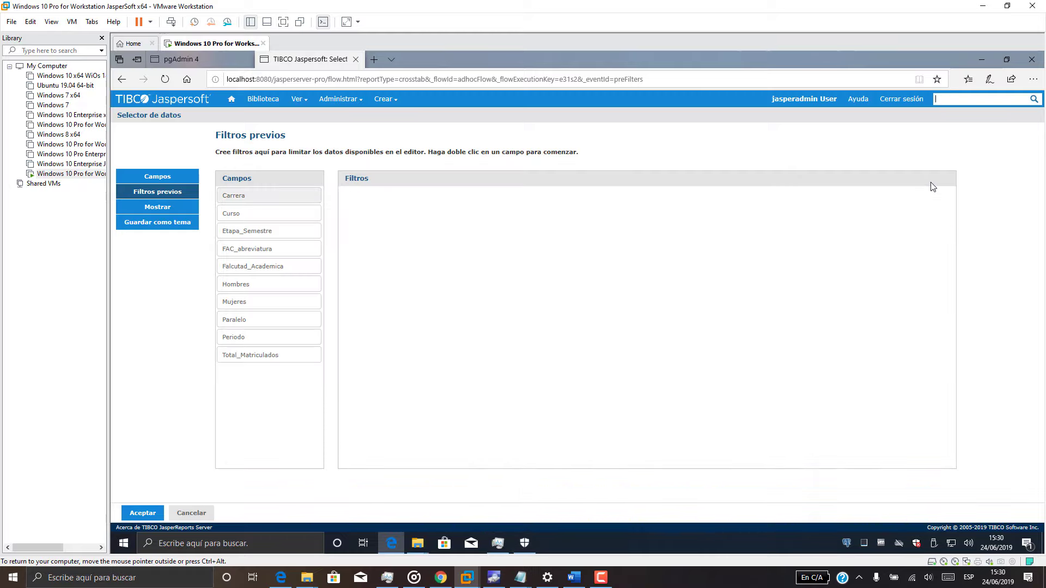
click(520, 577)
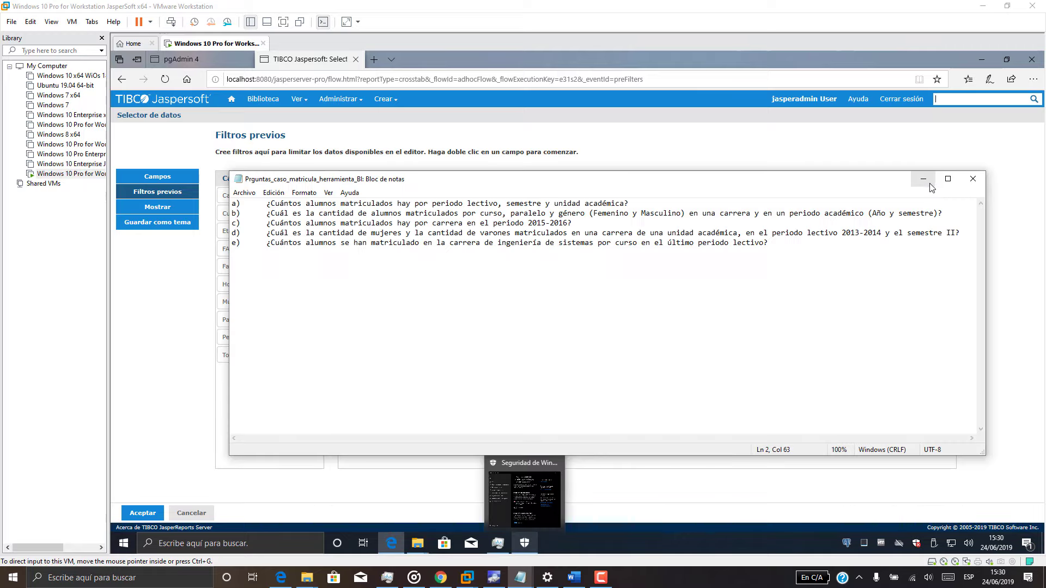
click(521, 577)
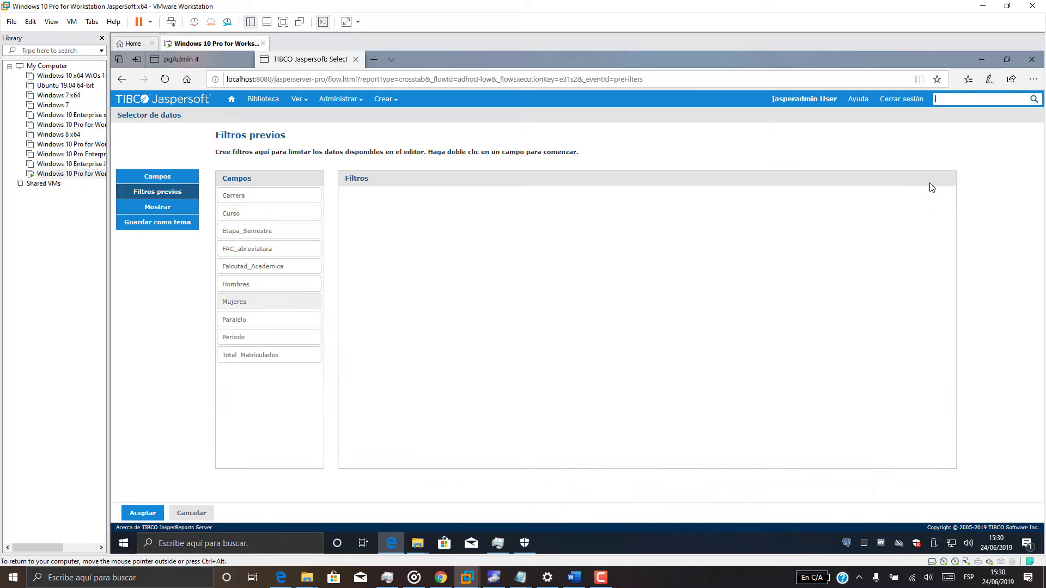
Add Etapa_Semestre, Carrera and FAC_abreviatura pre-filters, each confirmed with Aceptar.
drag(269, 230, 495, 230)
click(376, 245)
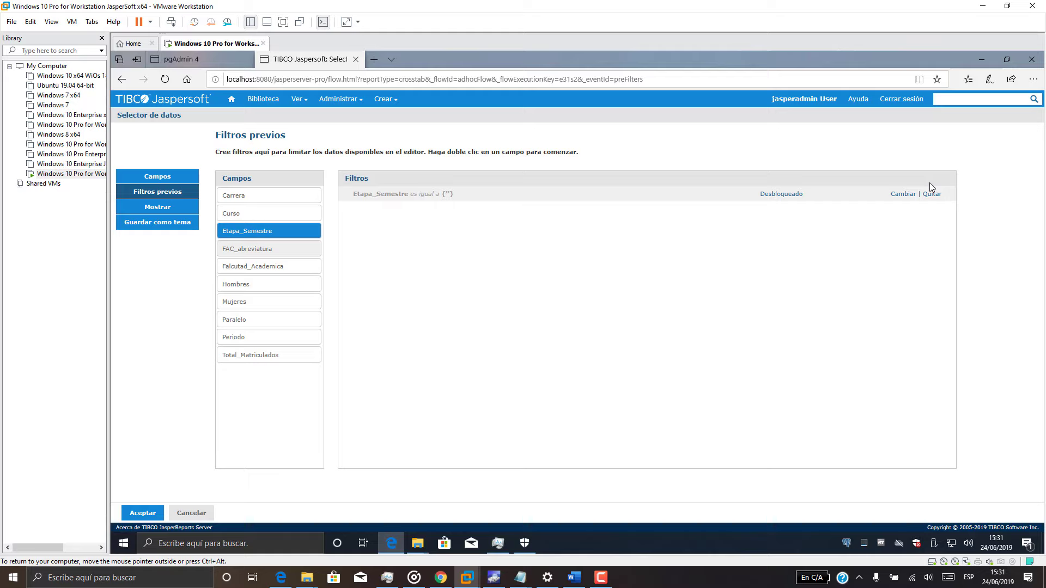
mouse_move(268, 248)
mouse_down()
mouse_move(397, 227)
mouse_move(287, 247)
mouse_up()
double_click(272, 196)
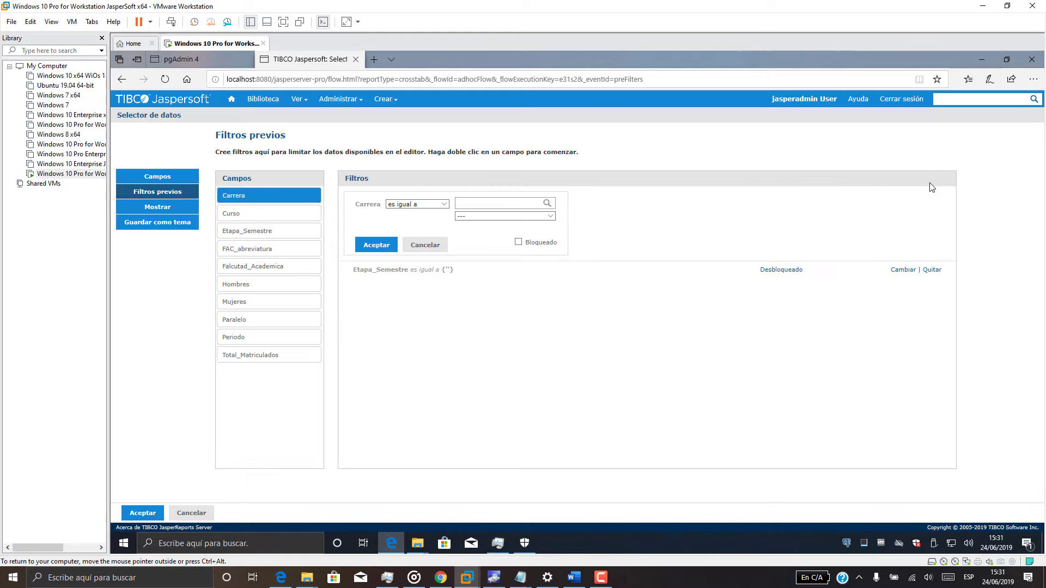
click(376, 244)
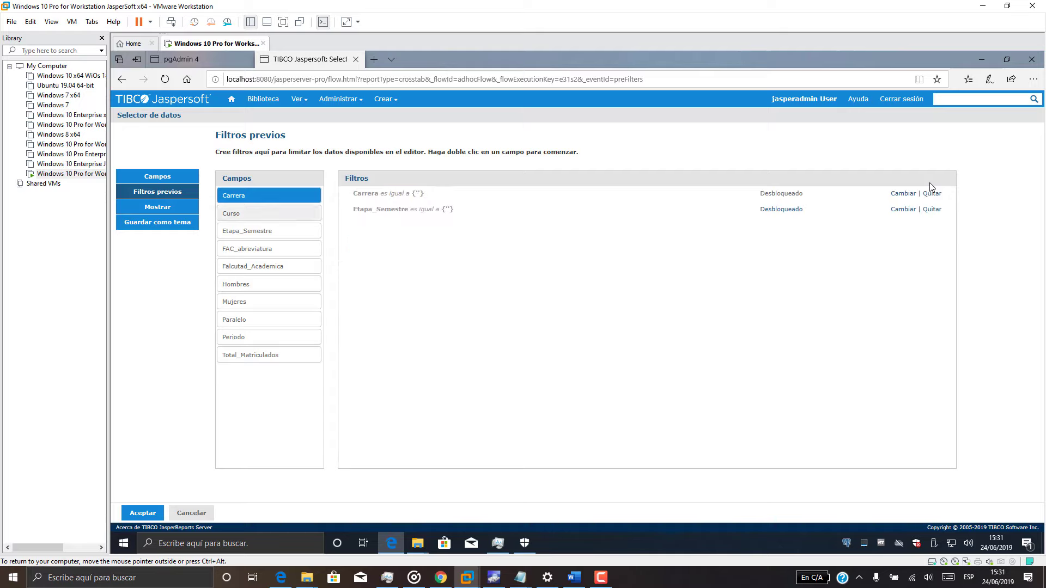
drag(259, 249, 361, 234)
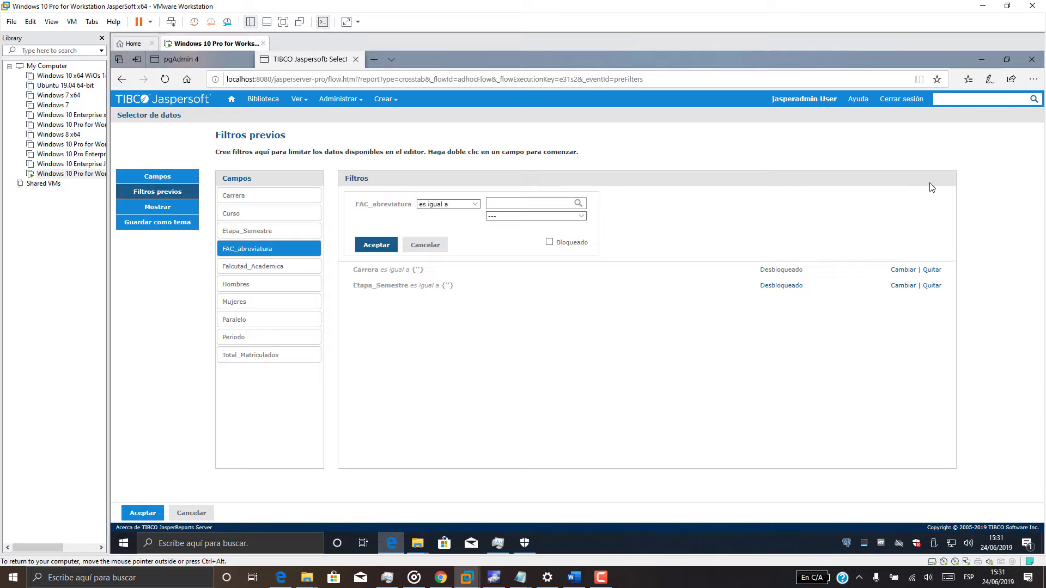
click(376, 246)
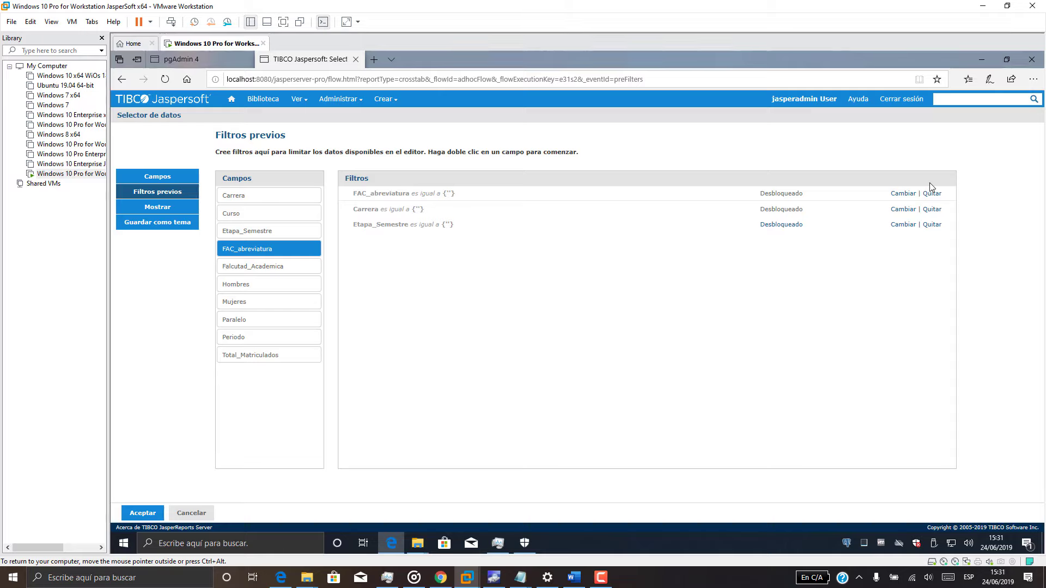
click(157, 207)
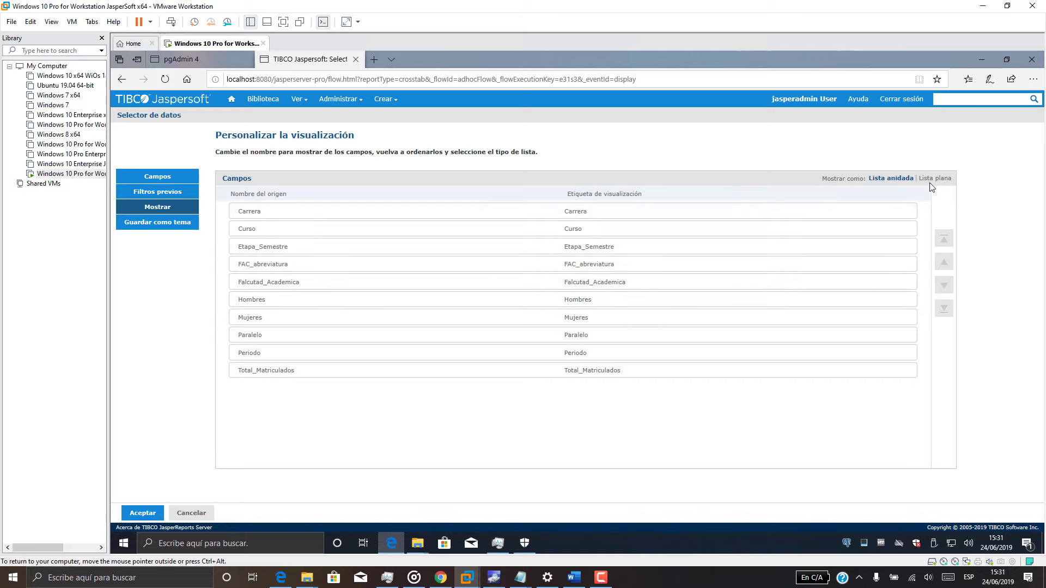
Finish the wizard to open the crosstab editor and switch it to Datos completos.
click(142, 512)
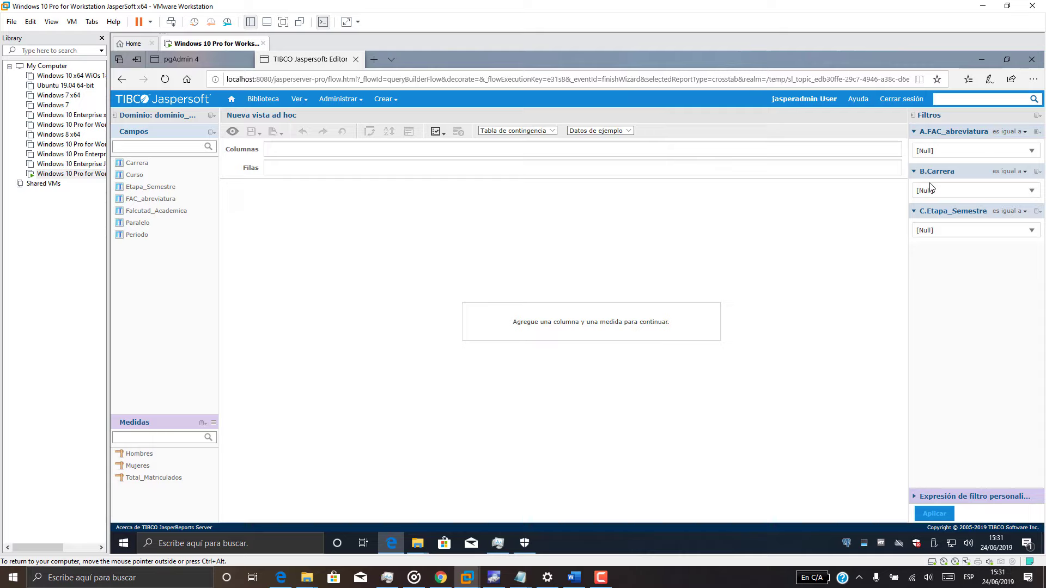
click(601, 131)
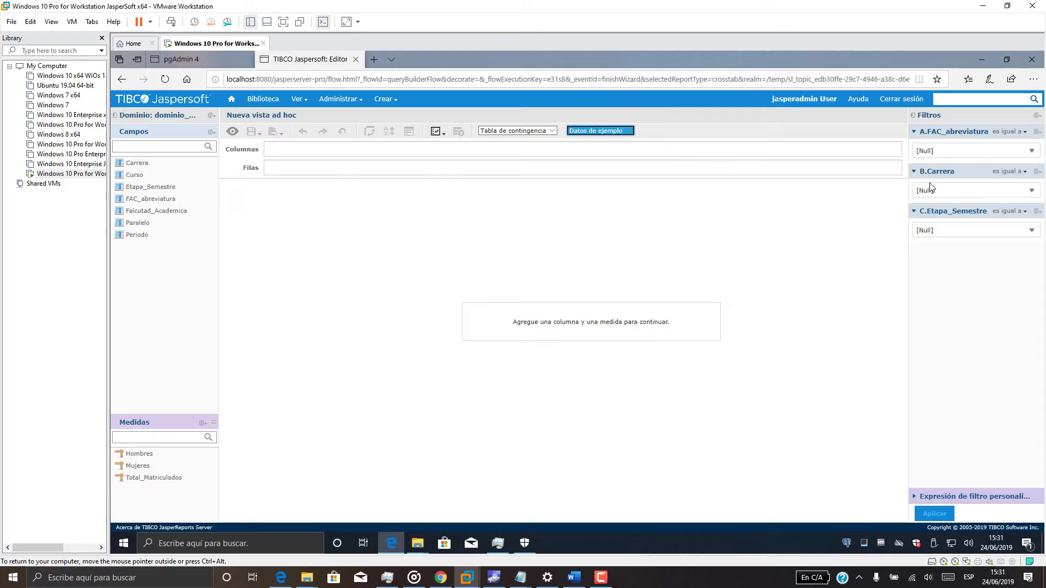
click(594, 138)
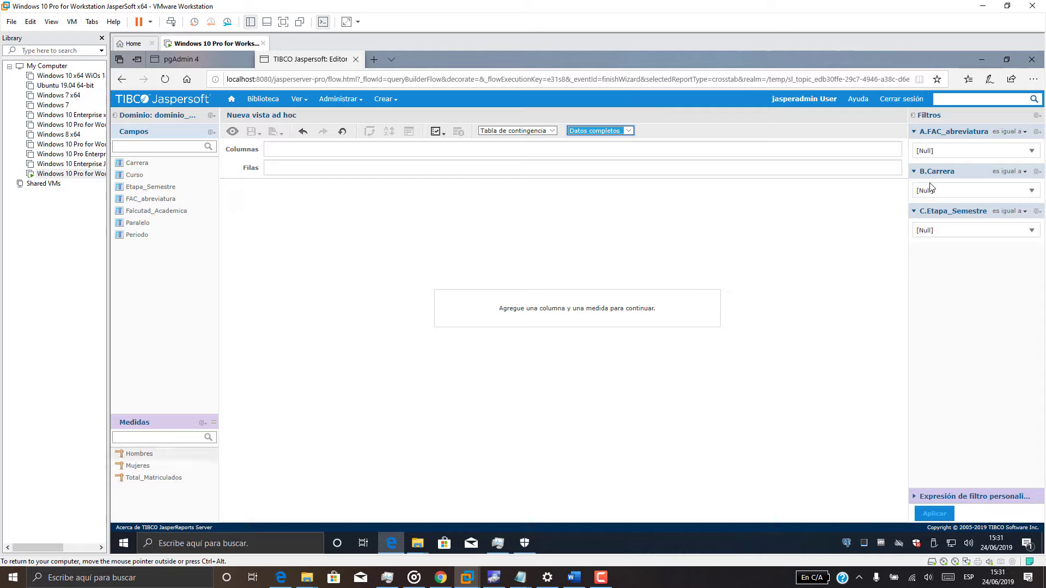
Add Mujeres, Hombres and Total_Matriculados as column measures.
drag(138, 466, 298, 167)
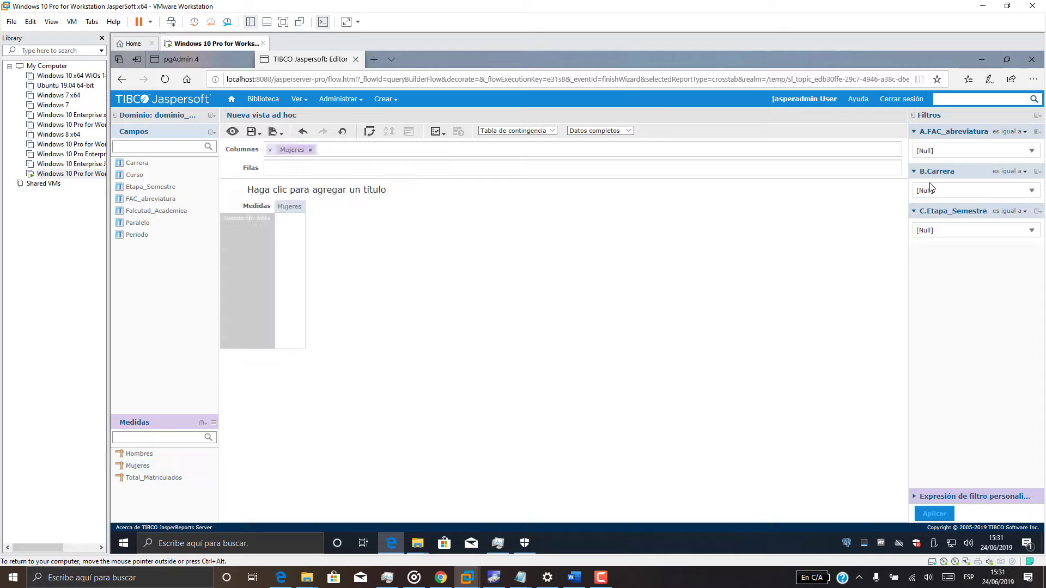
click(139, 454)
drag(139, 453, 341, 151)
drag(154, 478, 382, 149)
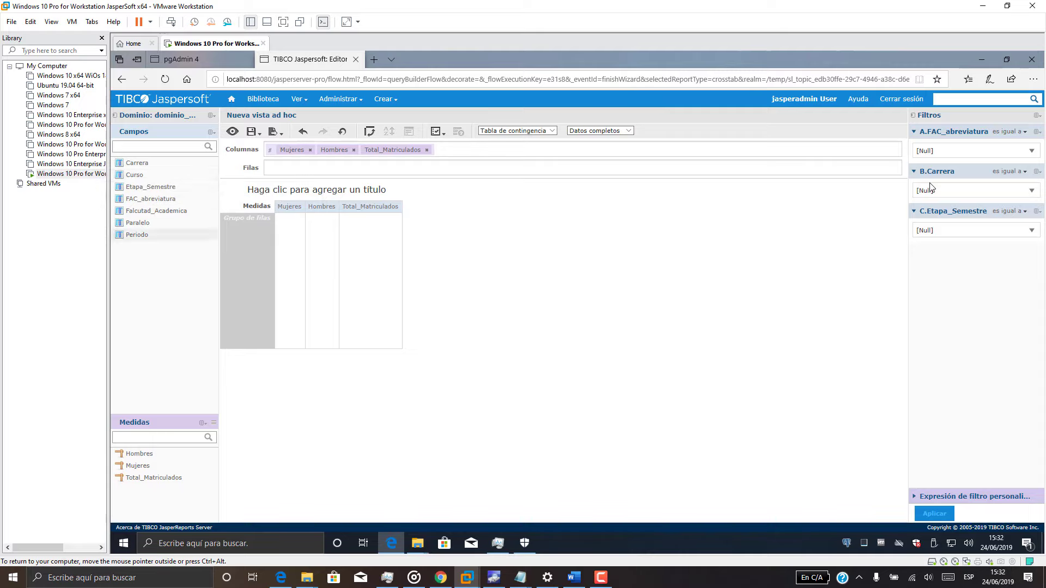
Group the crosstab rows by Curso, then Paralelo.
click(520, 577)
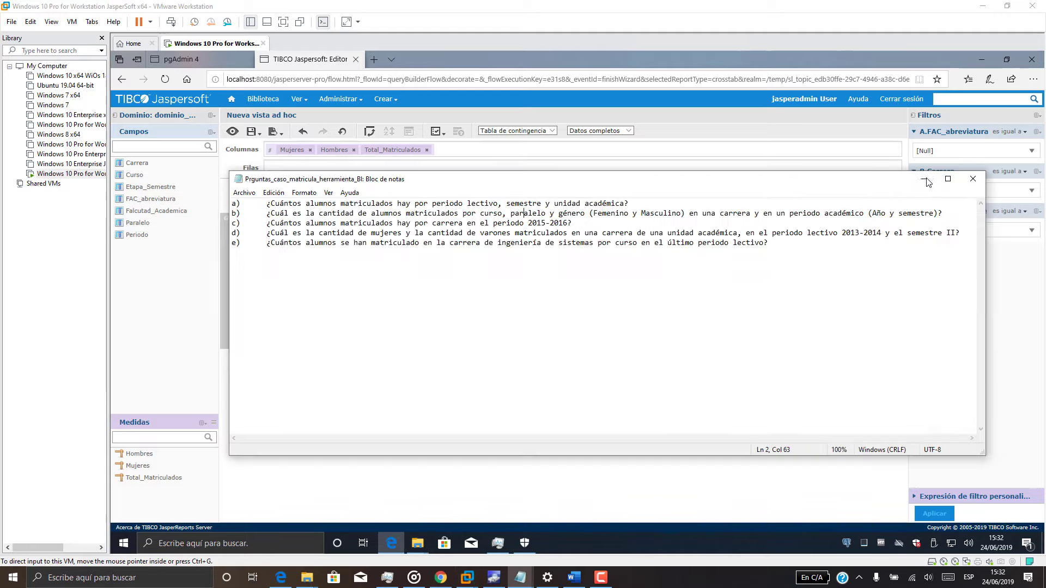
click(928, 178)
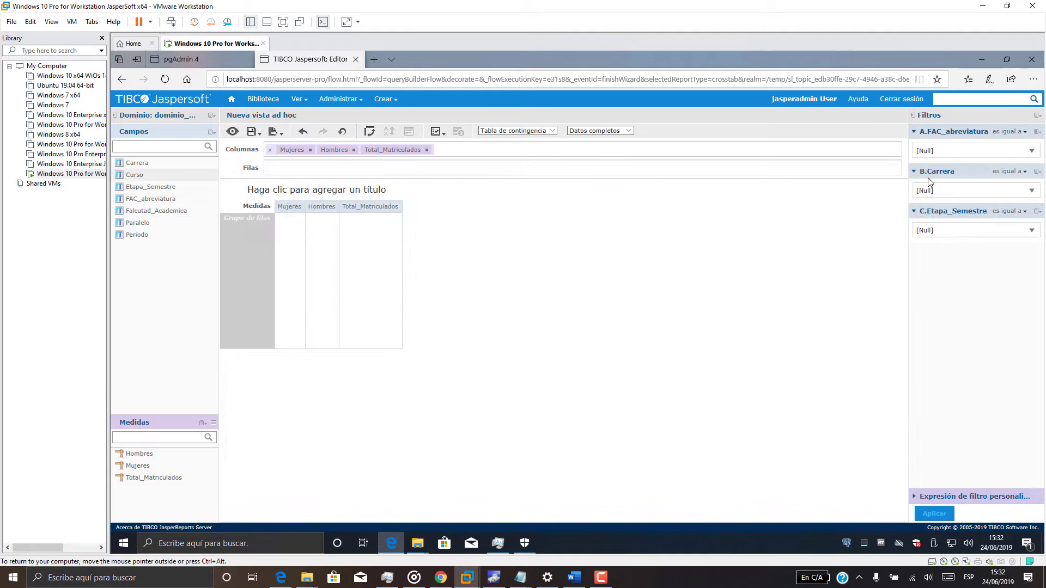
drag(134, 175, 292, 169)
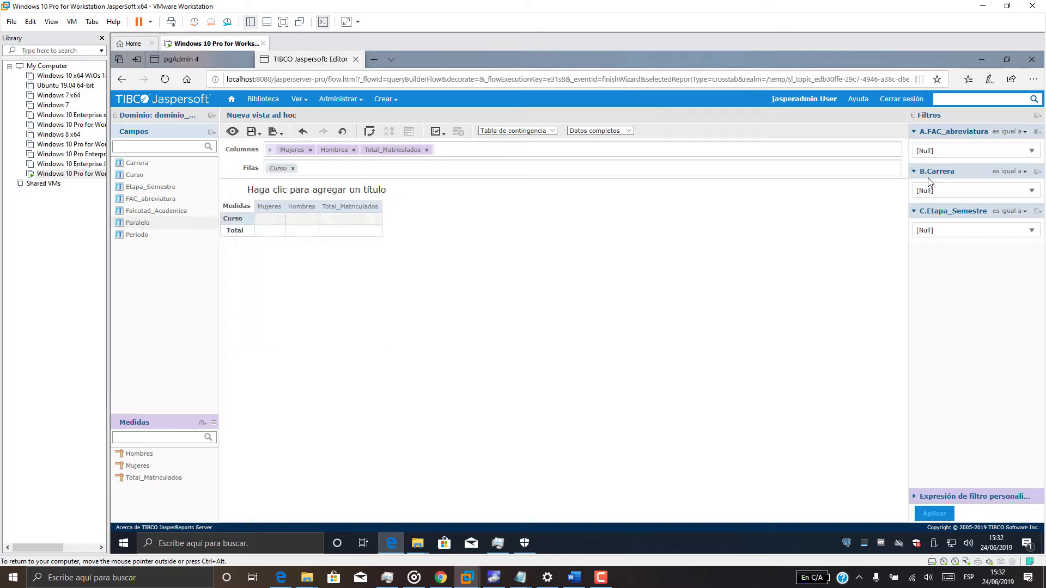
drag(138, 223, 311, 171)
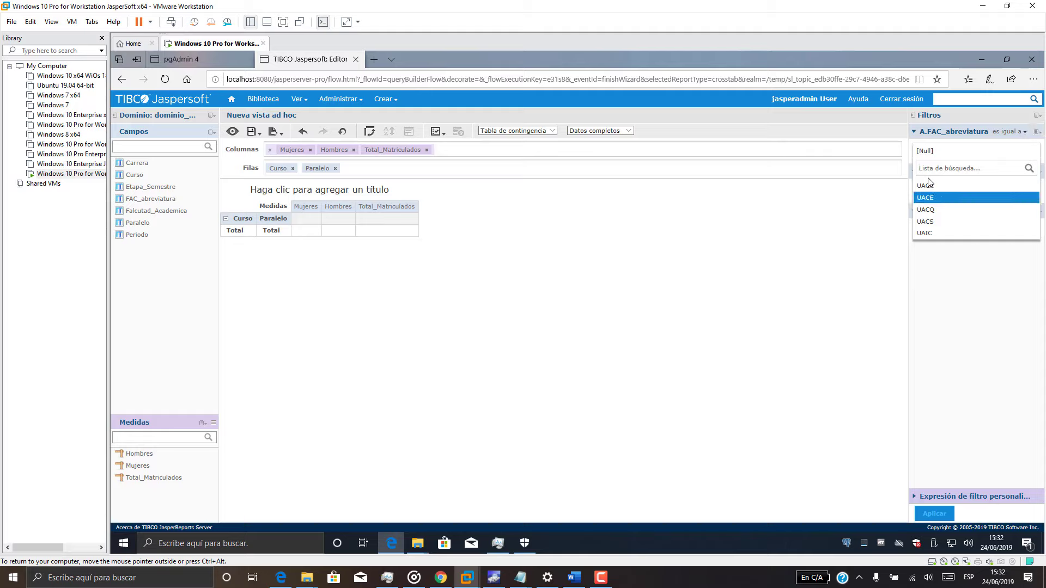
Filter the crosstab to UAIC, Ingeniería de Sistemas and SEMESTRE I.
click(925, 210)
click(975, 191)
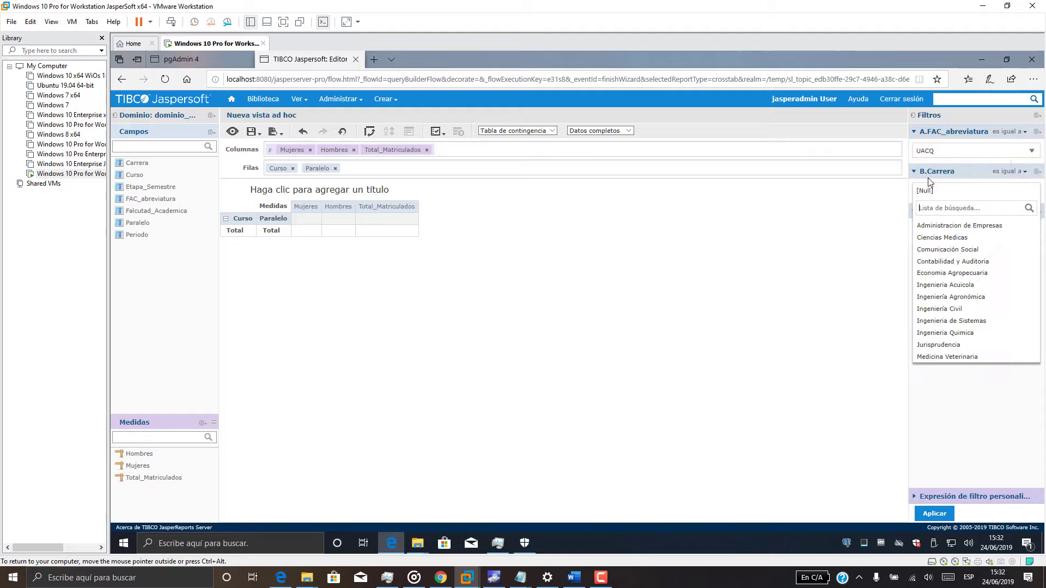
click(945, 284)
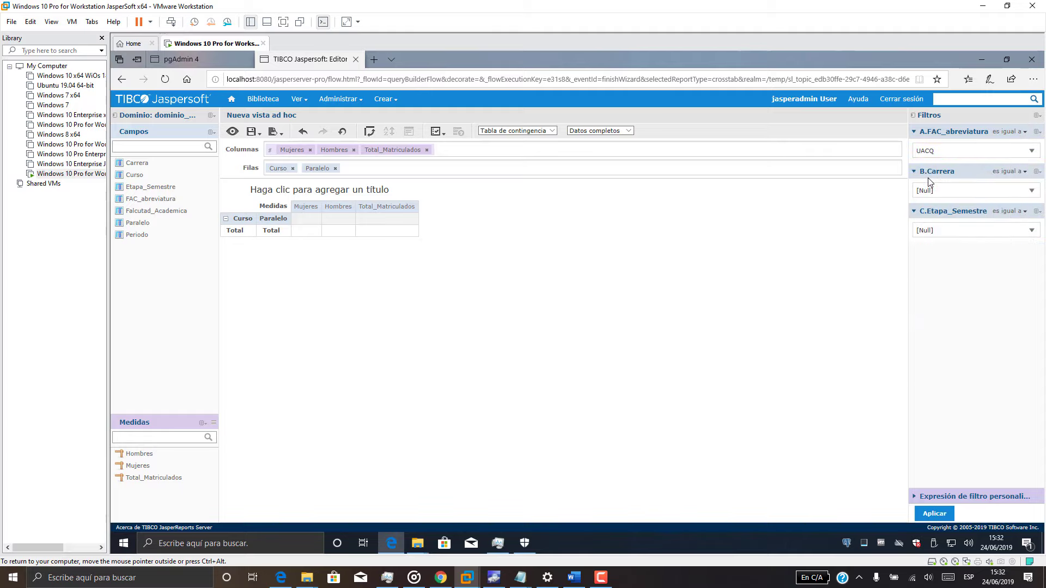
click(975, 151)
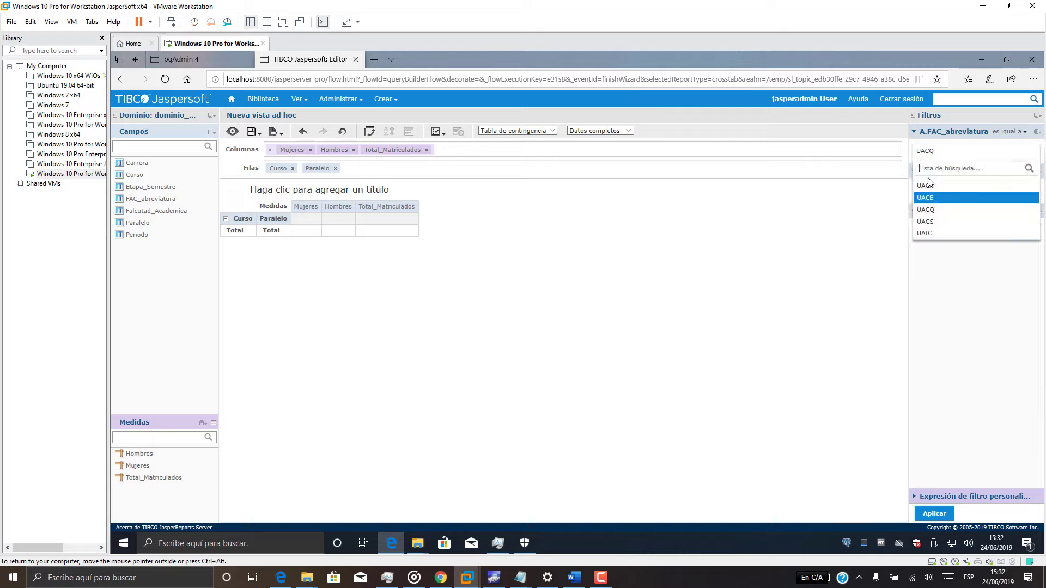
click(924, 233)
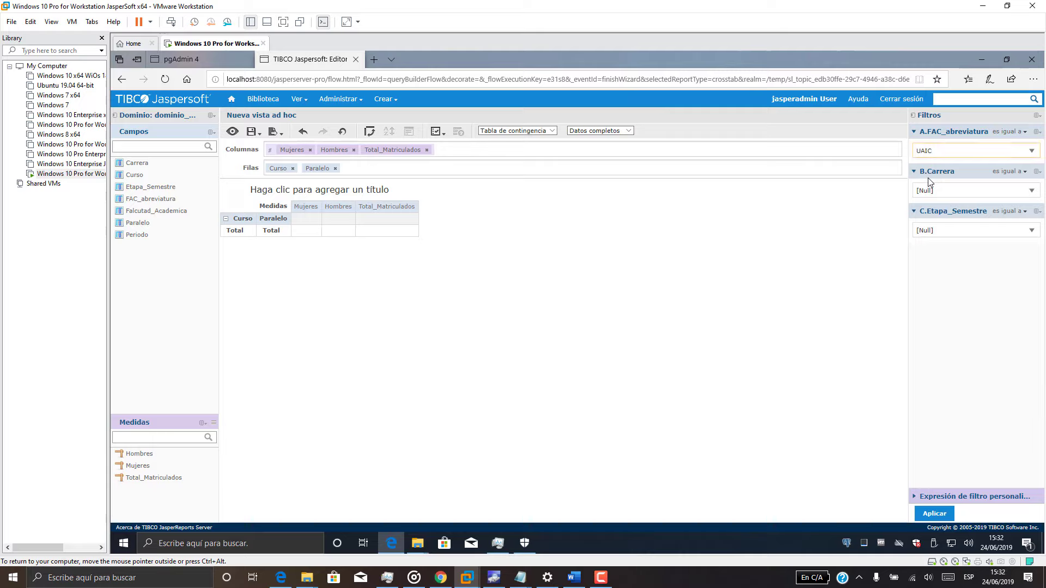
click(975, 190)
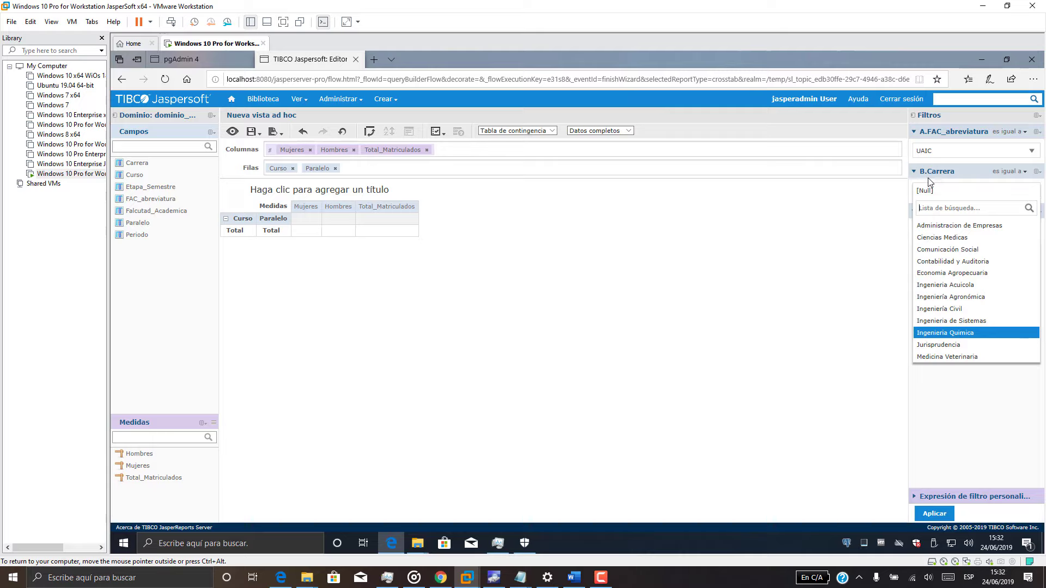
click(951, 320)
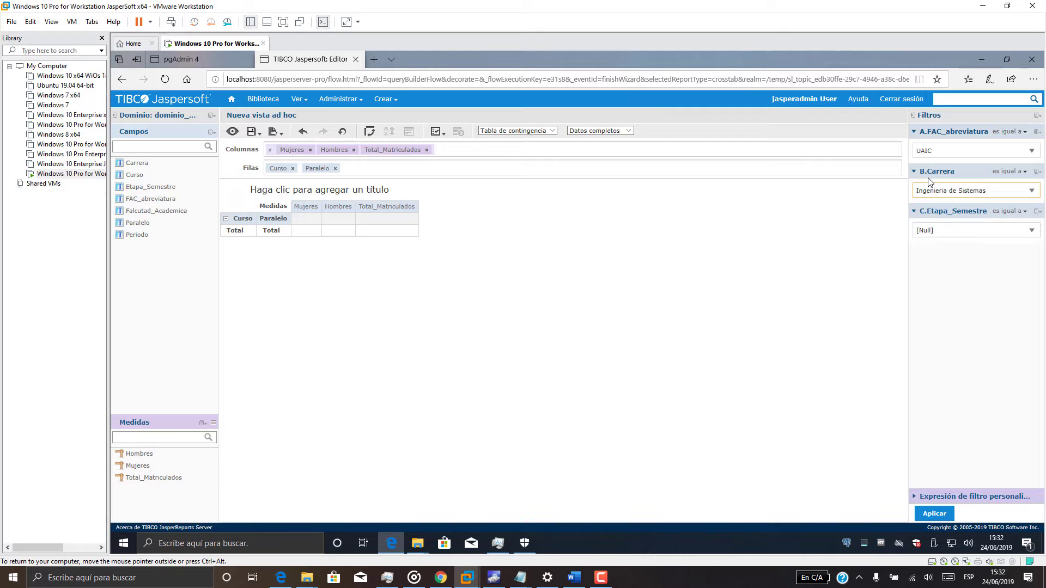
click(975, 230)
click(936, 265)
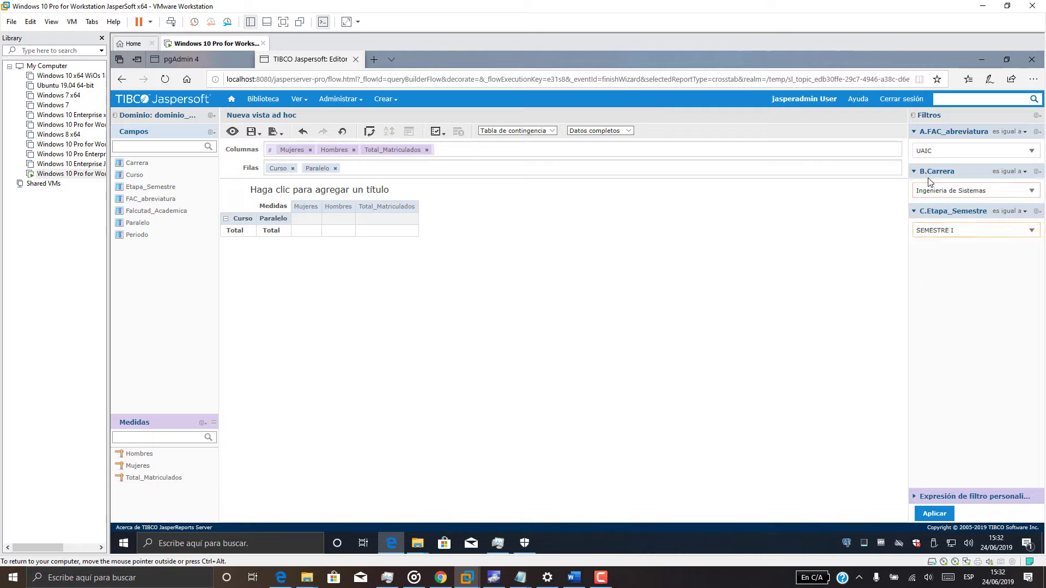
click(934, 513)
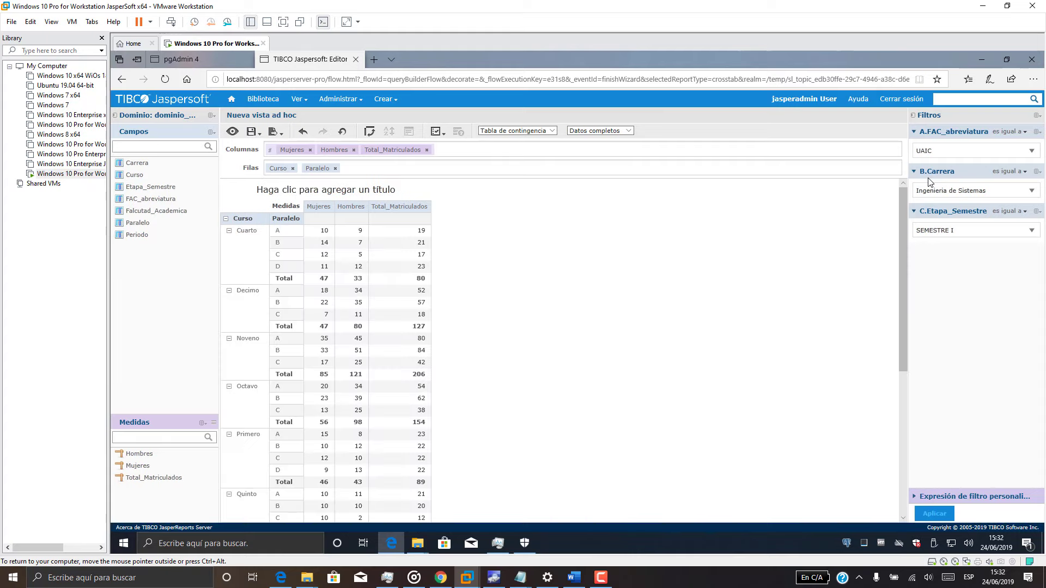
Collapse and expand the Curso groups to show each course's total rows.
click(229, 230)
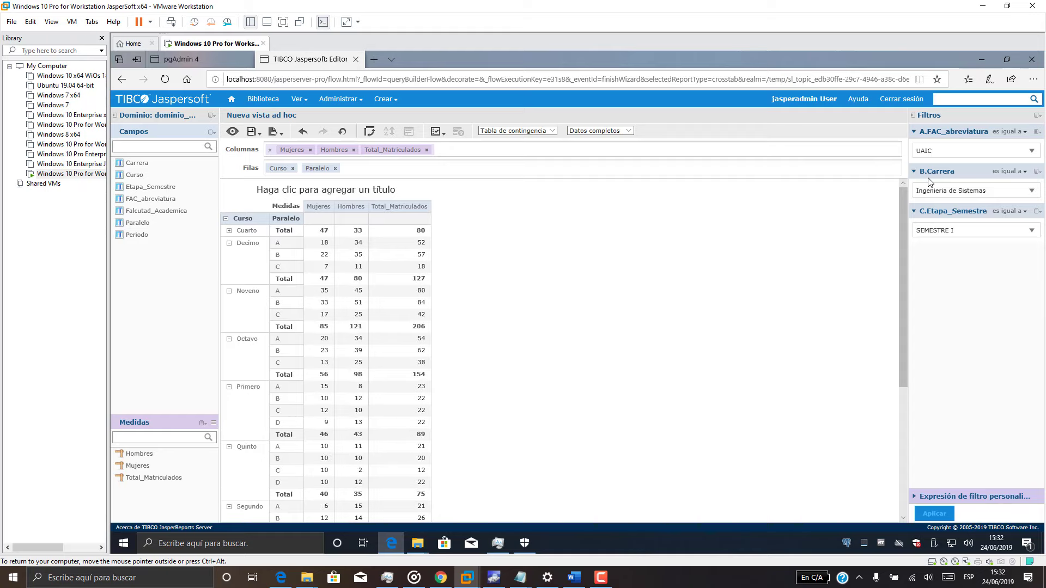
click(226, 219)
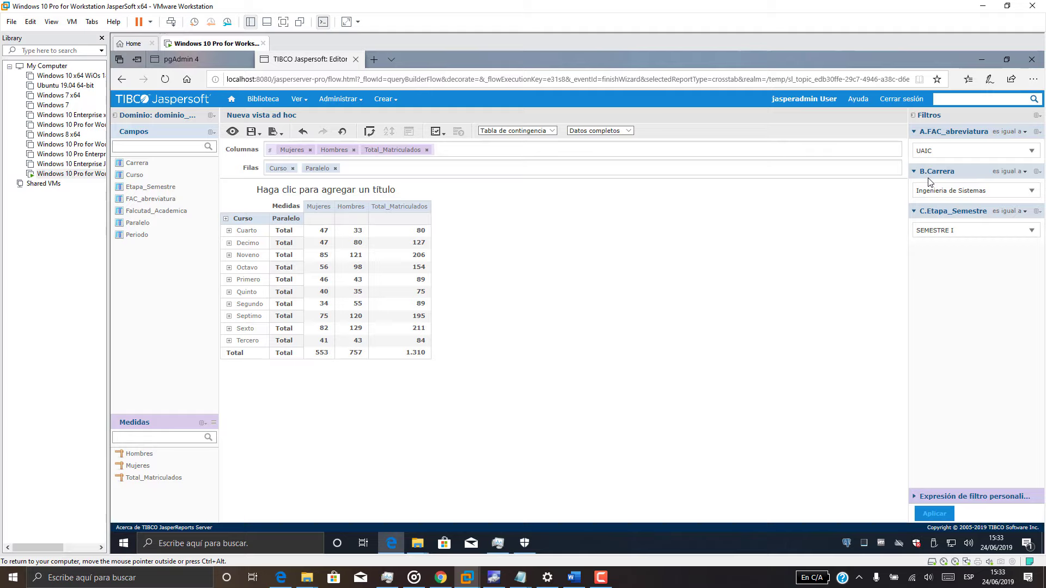
click(229, 230)
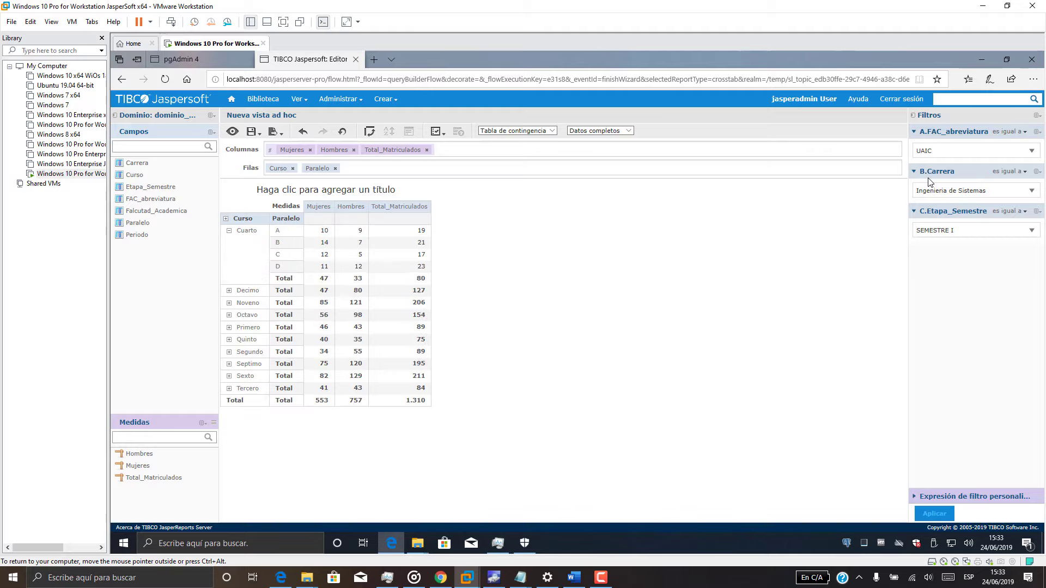
click(229, 230)
click(225, 219)
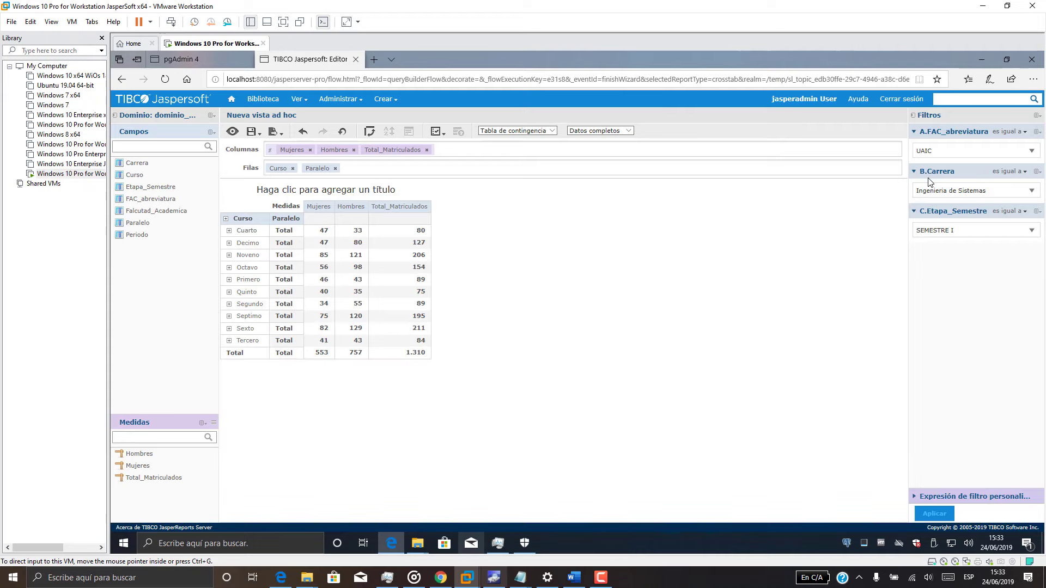
Copy the text of question b from the questions notes.
click(526, 575)
click(533, 563)
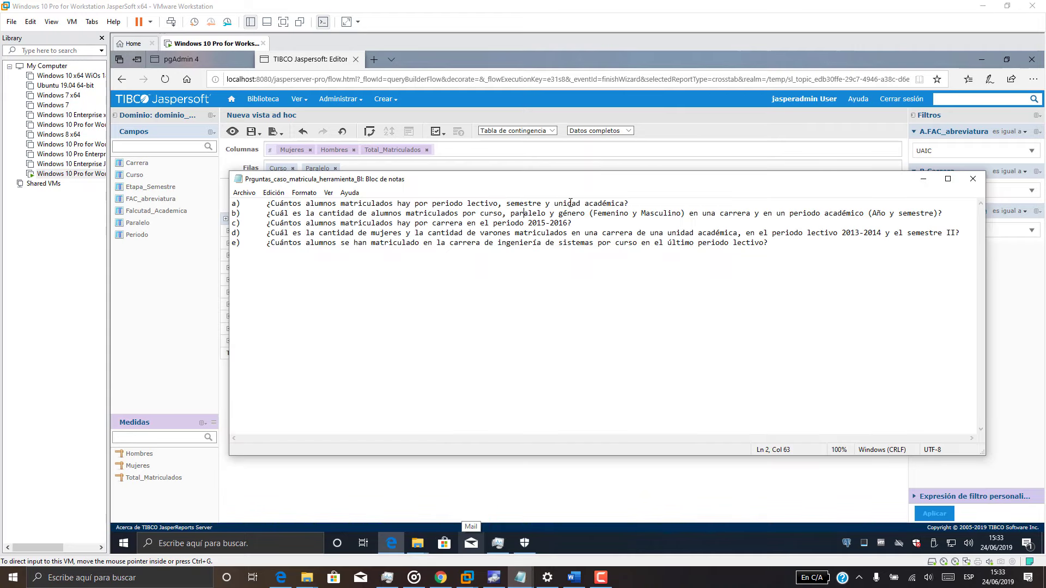
drag(266, 213, 945, 213)
key(ctrl+c)
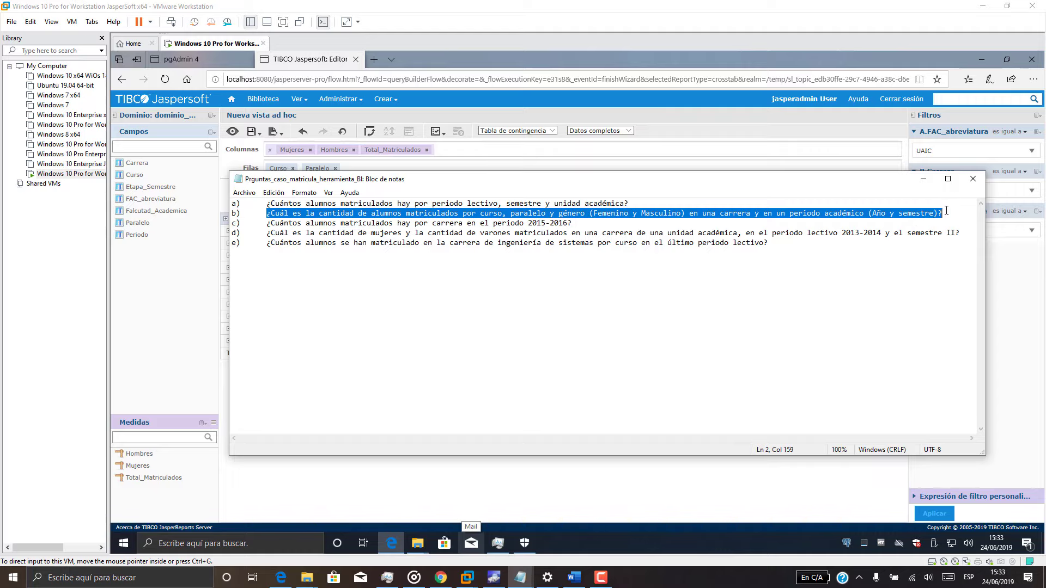
click(925, 179)
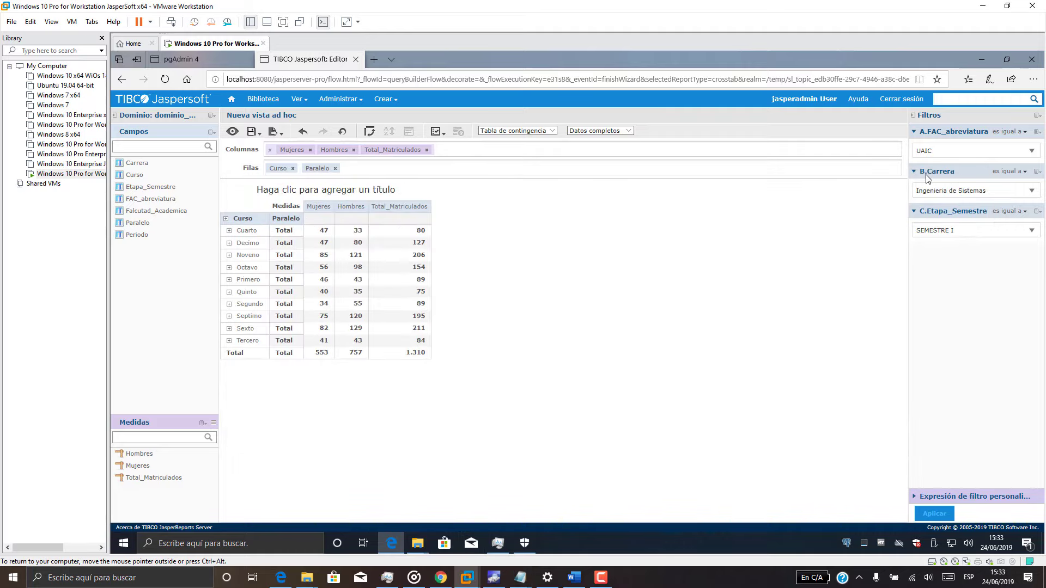
Title the view with question b and change the view type to Gráfico.
double_click(329, 189)
key(ctrl+a)
key(ctrl+v)
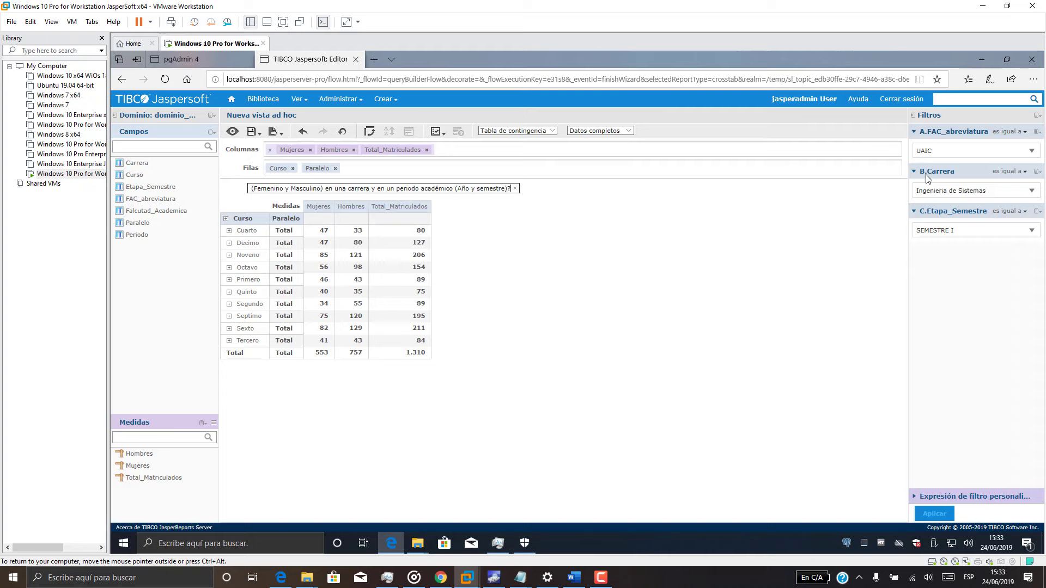
key(Return)
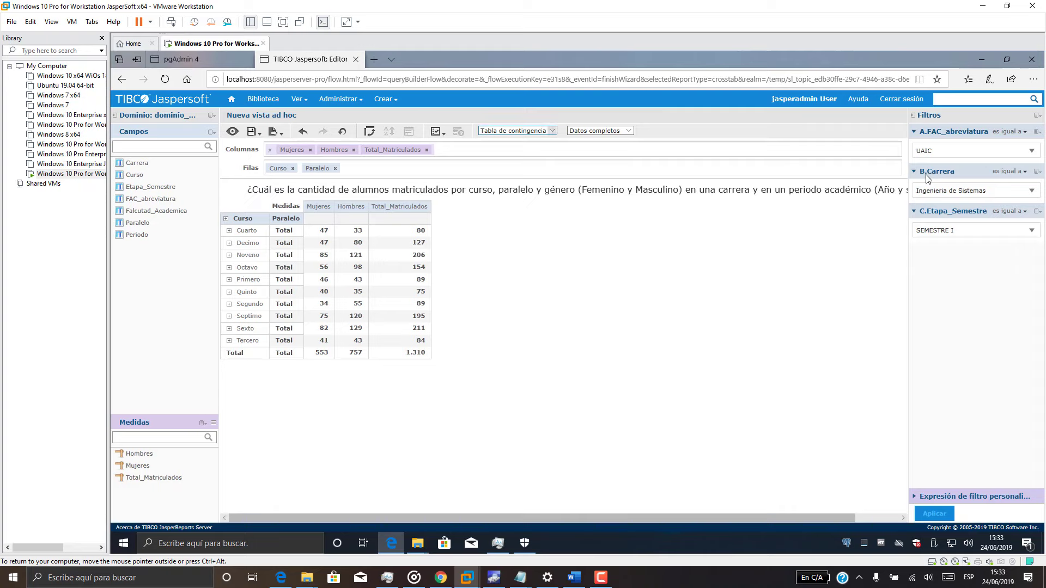
click(551, 131)
click(507, 124)
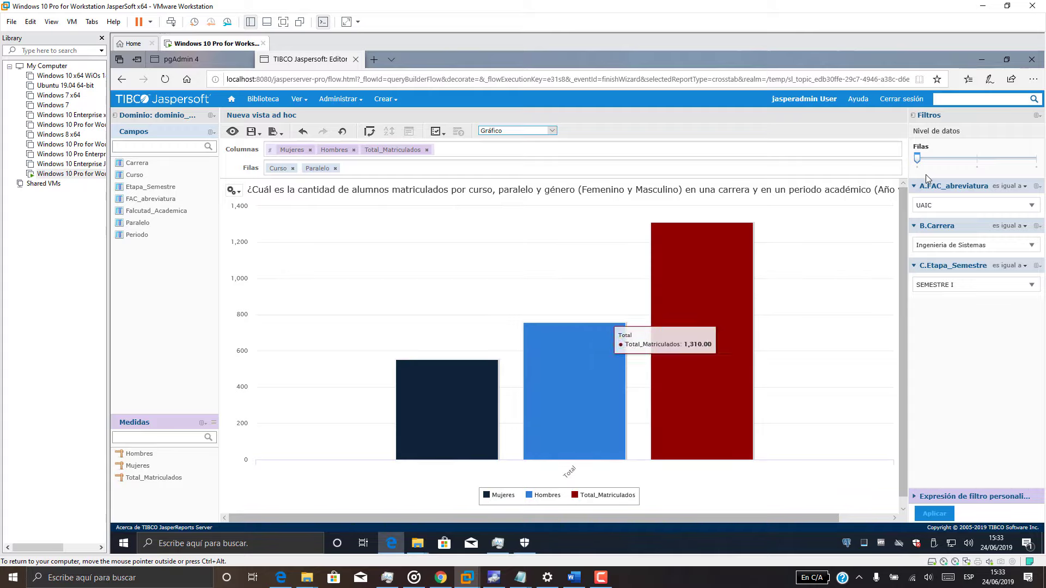
Set the chart's row level to Curso, after briefly trying the Paralelo level.
drag(921, 147, 977, 159)
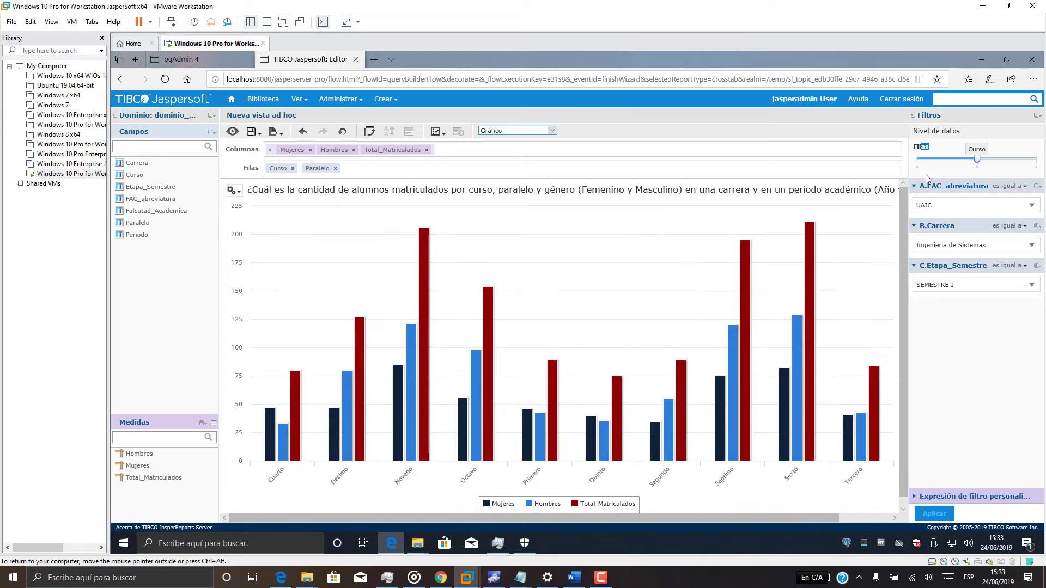
drag(976, 159, 1036, 158)
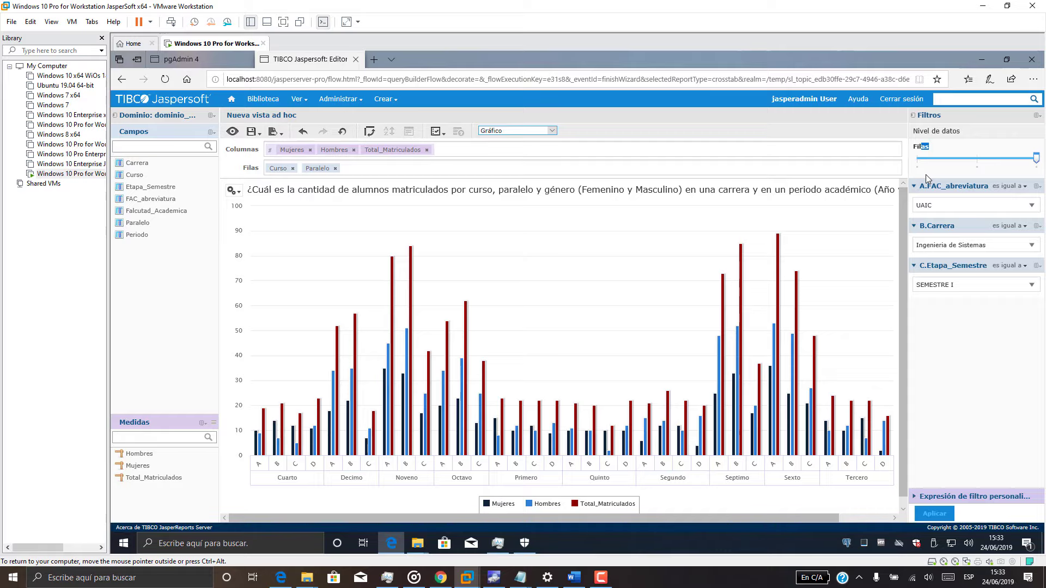
drag(1036, 159, 977, 159)
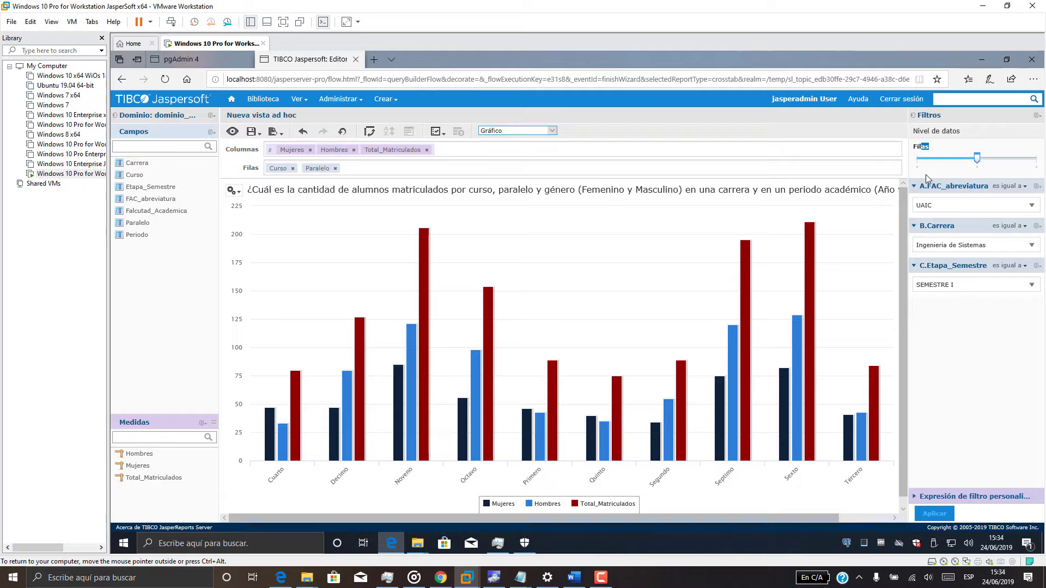
click(233, 190)
Change the enrolment chart to the first line chart type, with Filas kept at course level.
click(256, 206)
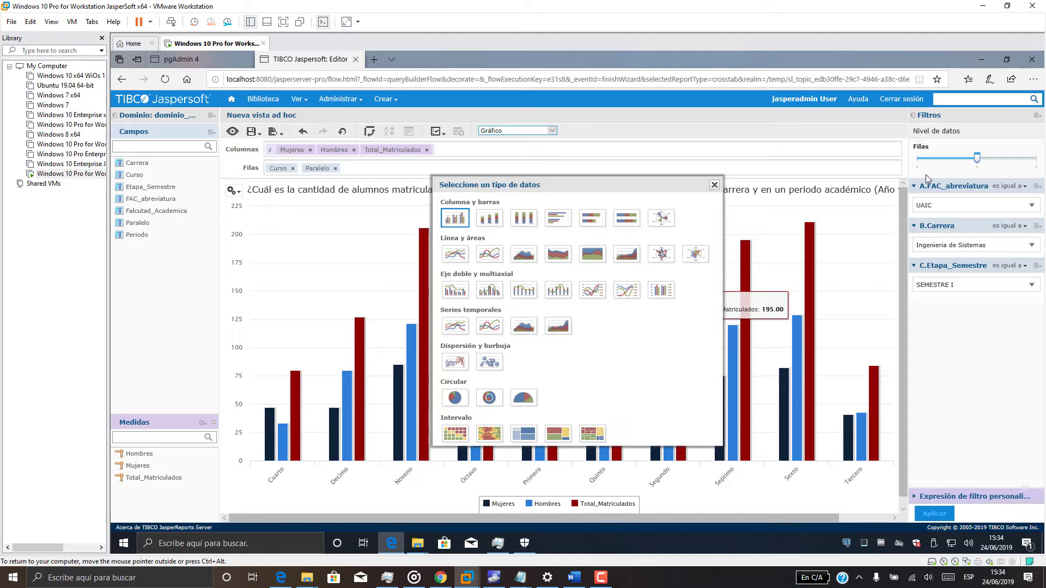
click(455, 253)
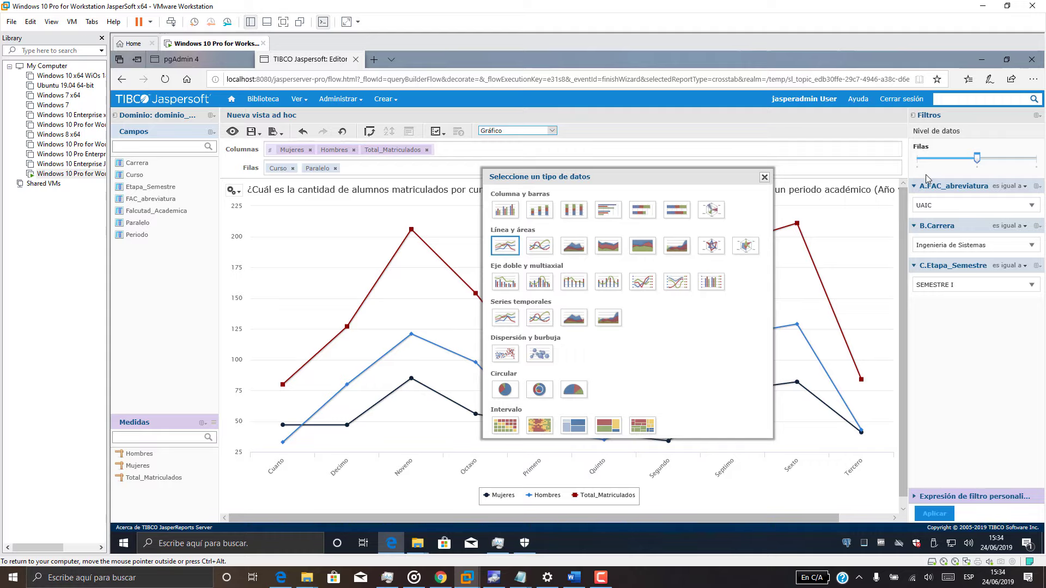
click(765, 177)
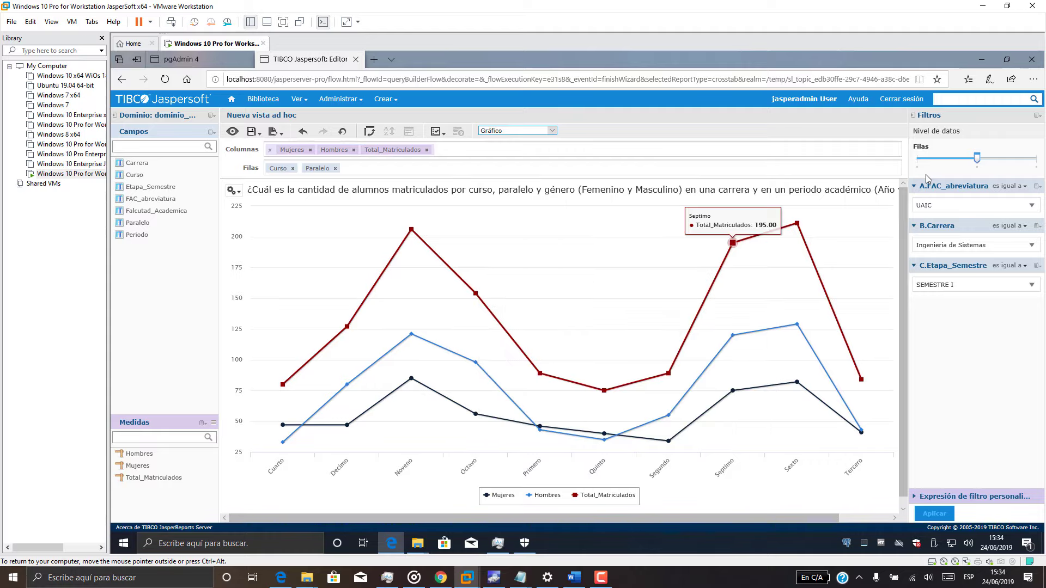
click(1036, 158)
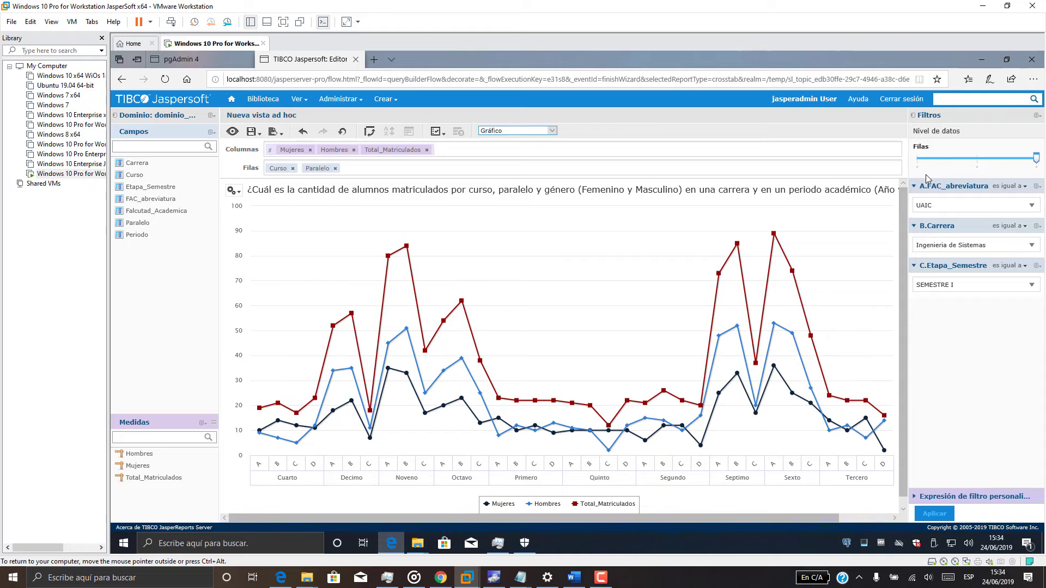
click(976, 159)
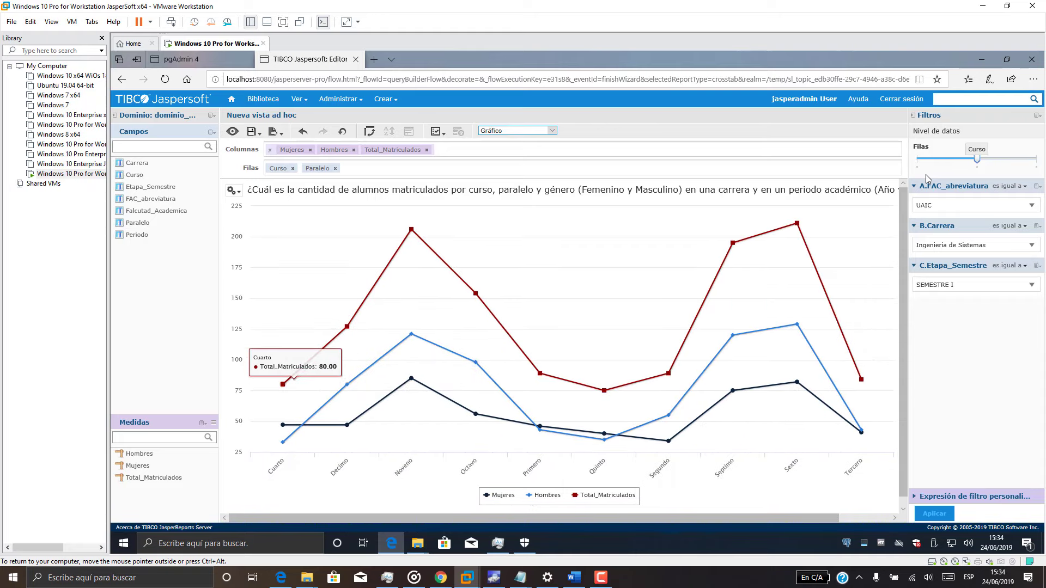
Save the view as Vista_Pregunta_B, pasting question b as its description.
click(253, 131)
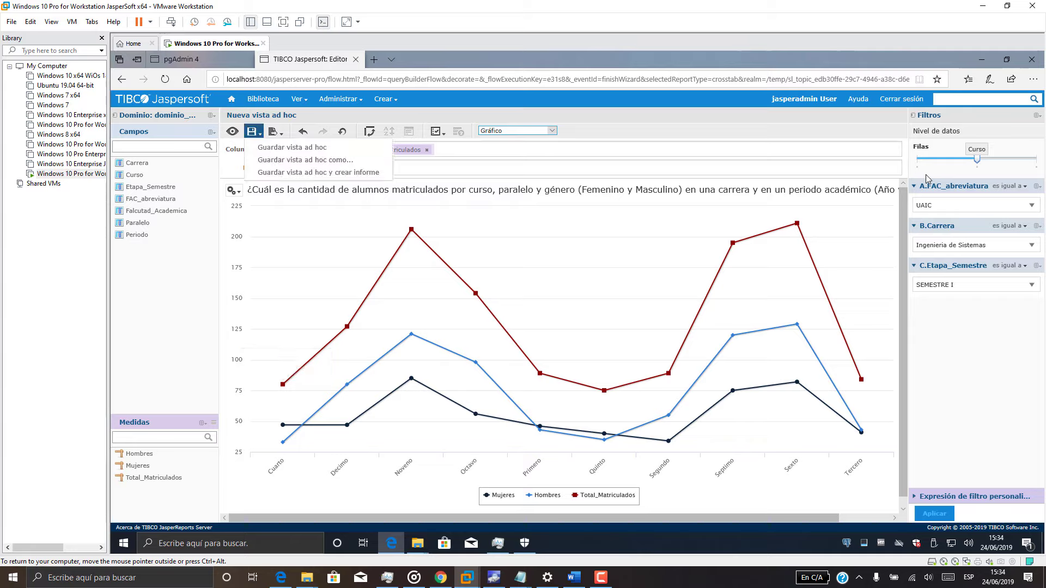
click(292, 147)
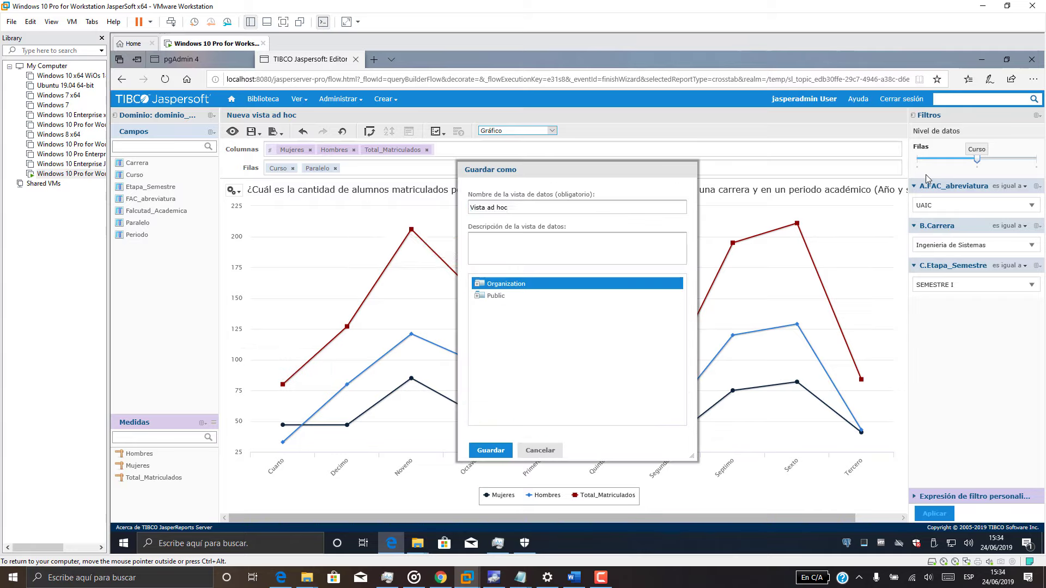
key(End)
text(c)
key(BackSpace)
key(BackSpace)
key(BackSpace)
key(BackSpace)
key(BackSpace)
key(BackSpace)
key(BackSpace)
key(BackSpace)
key(BackSpace)
text(a_Pregunta_B)
key(Tab)
text(¿Cuál es la cantidad de alumnos matriculados por curso, paralelo y género (Femenino y Masculino) en una carrera y en un periodo académico (Año y semestre)?)
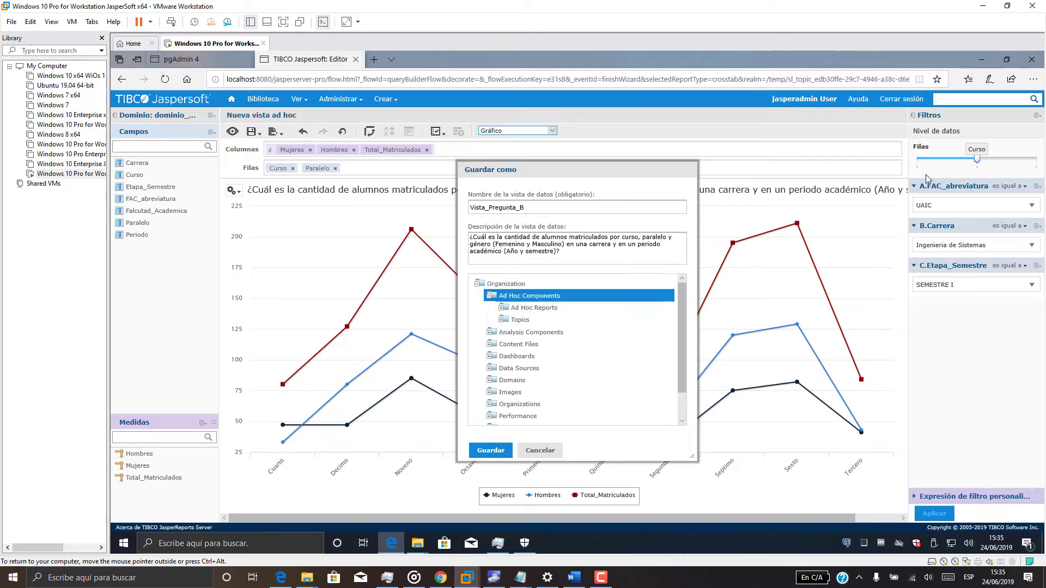
click(490, 451)
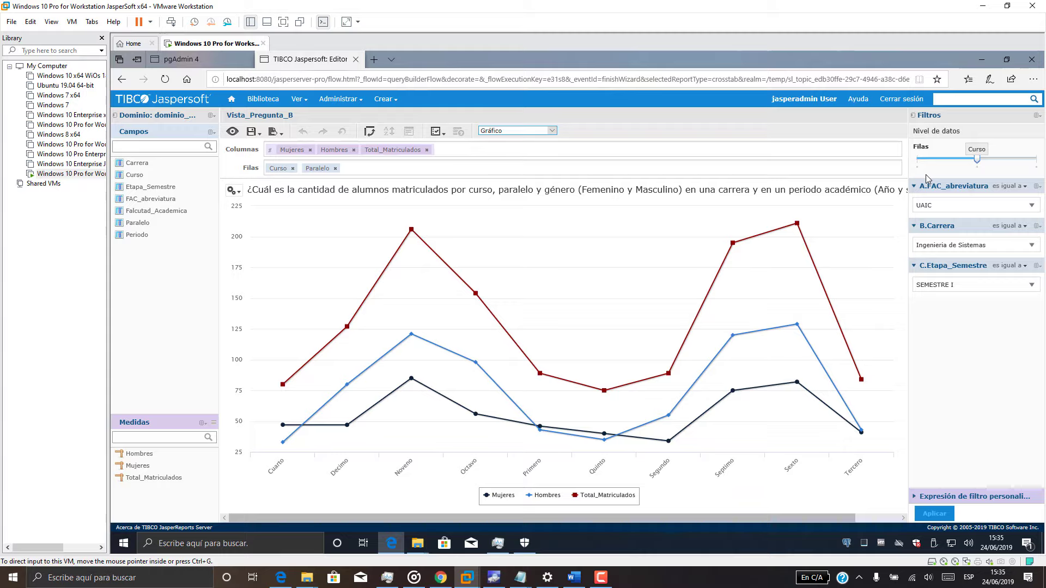
Create a new ad hoc view on dominio_matricula with all its fields selected.
mouse_move(299, 99)
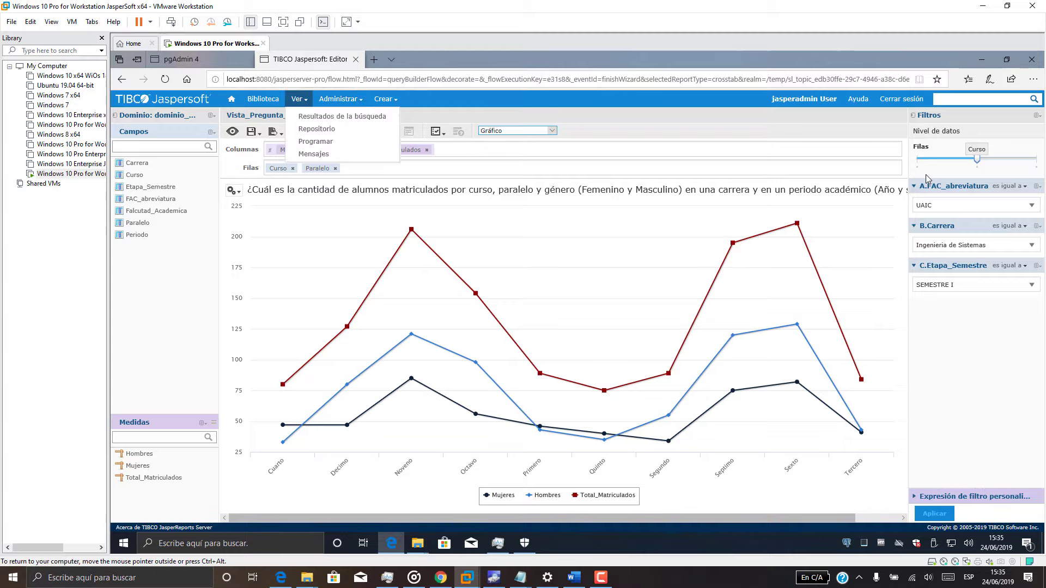
mouse_move(386, 99)
click(400, 116)
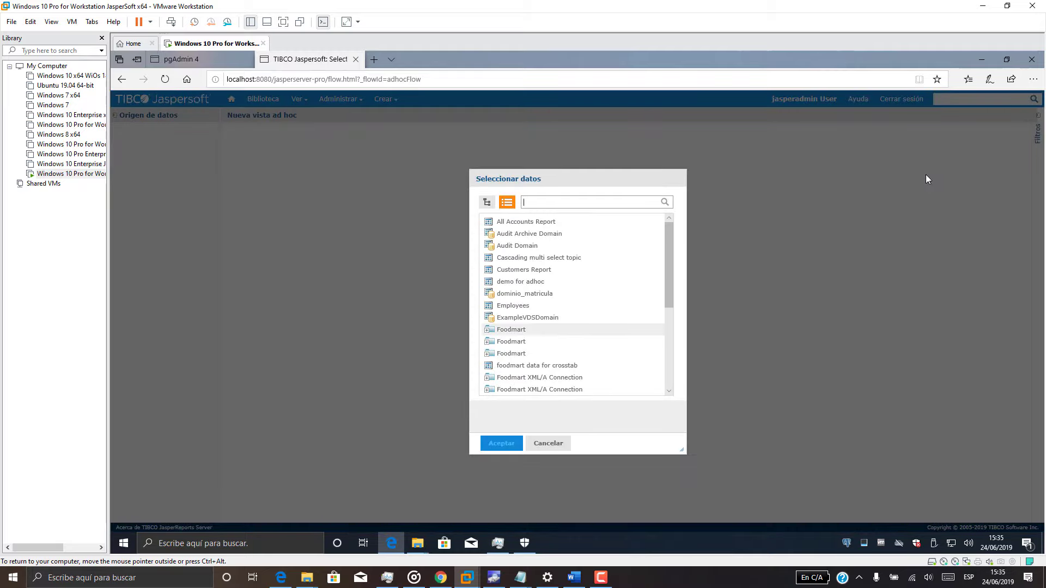
click(524, 294)
click(512, 442)
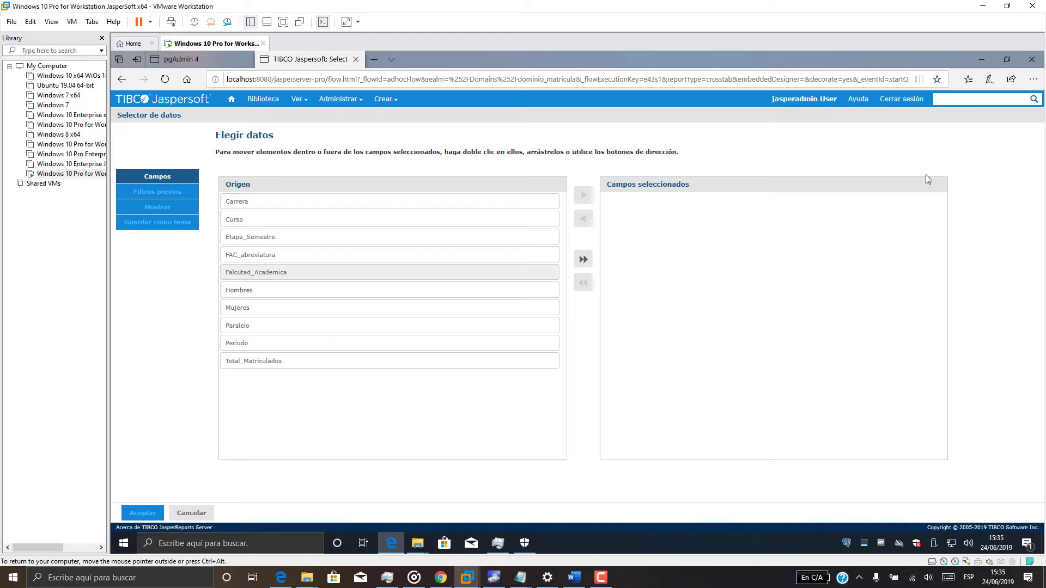
click(583, 259)
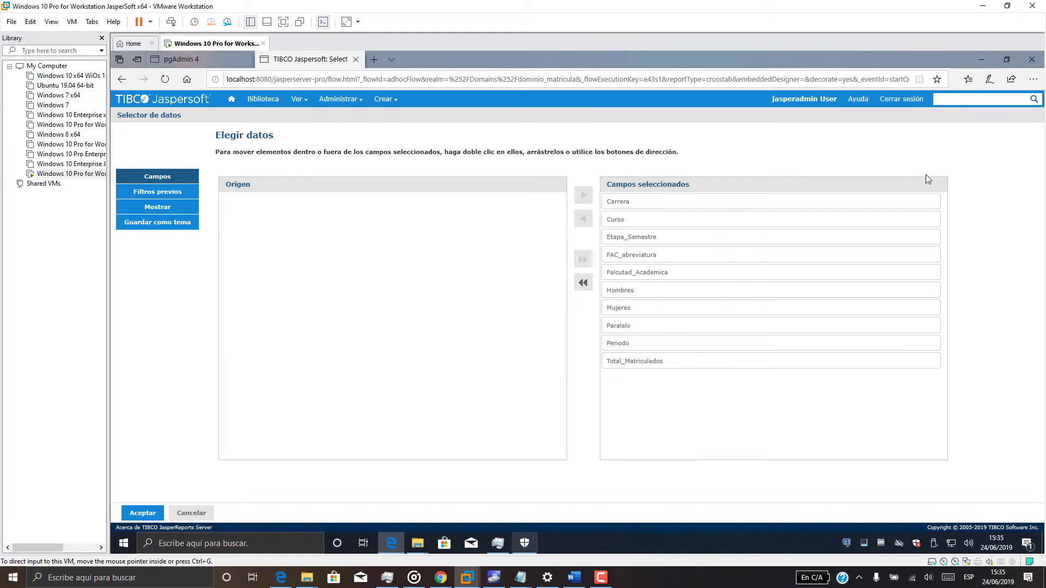
Select the text of question c in the notes, then go to Filtros previos.
click(604, 539)
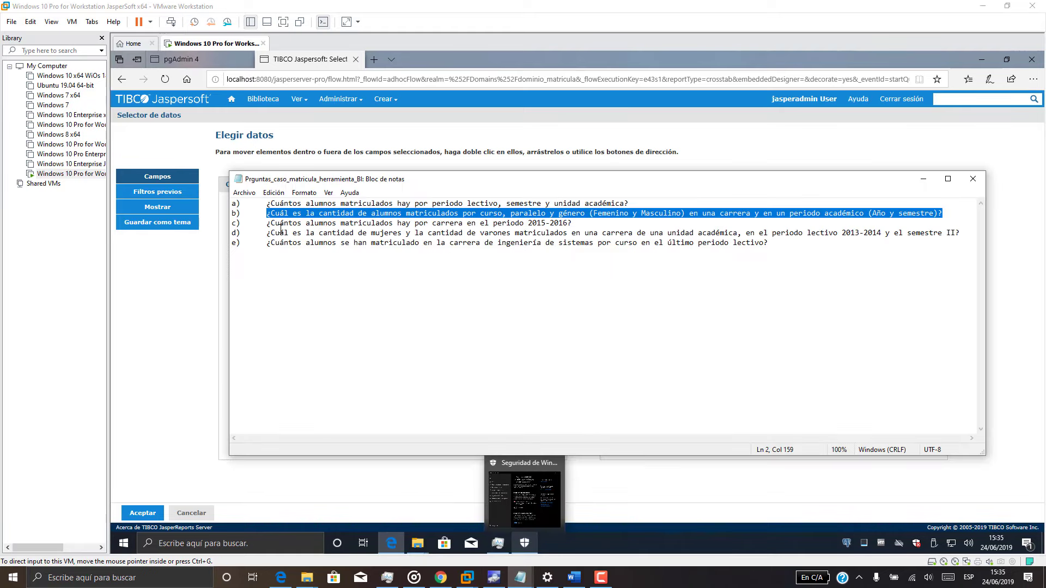
drag(266, 223, 578, 225)
key(ctrl+c)
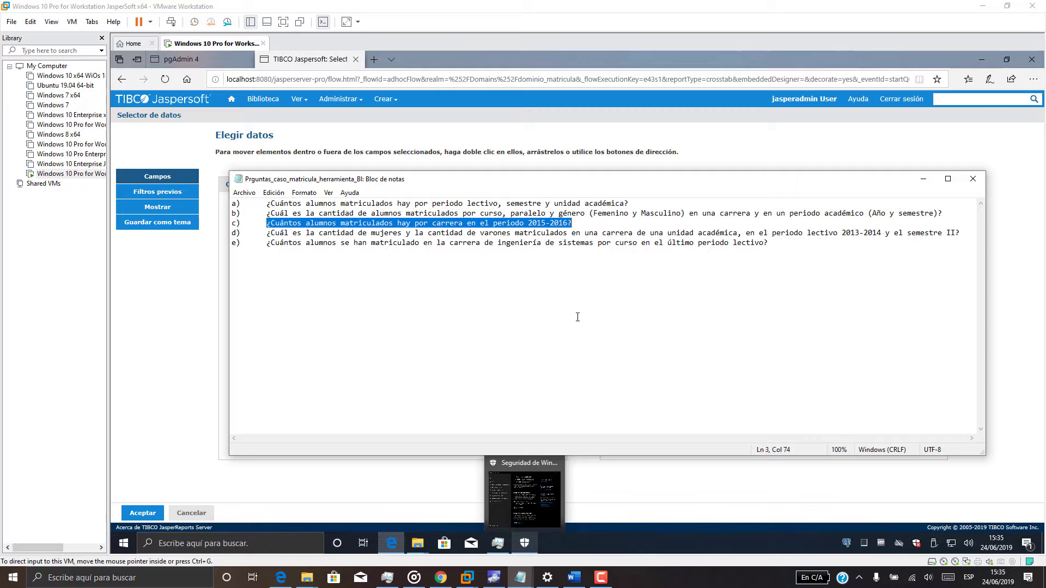
click(922, 179)
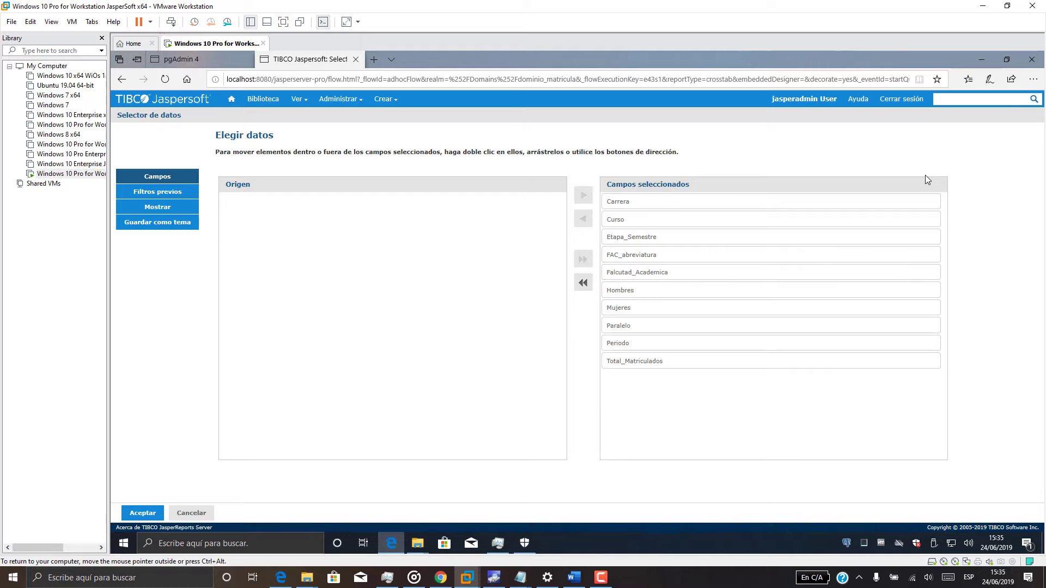
click(157, 192)
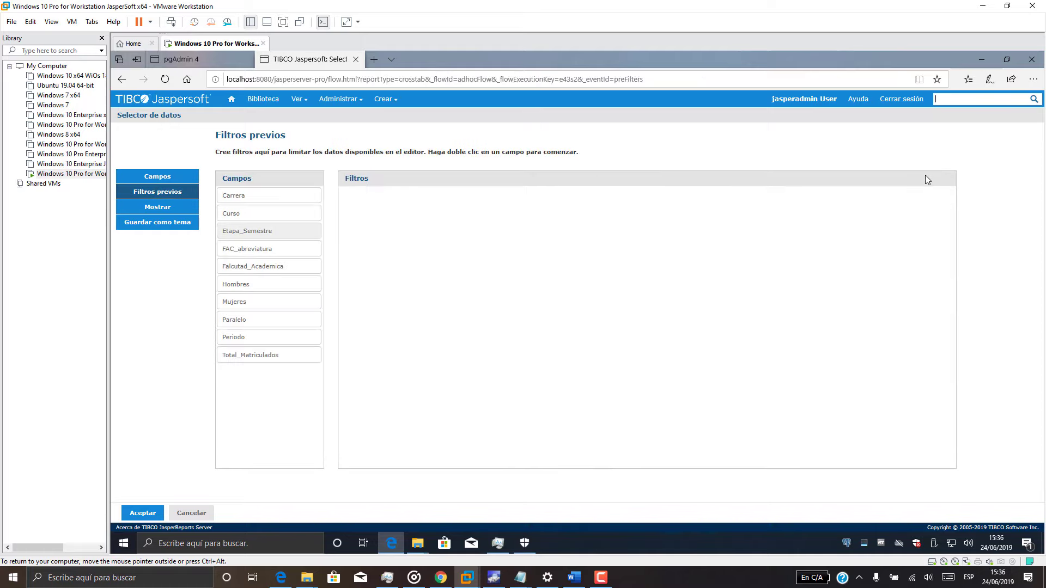
Add Periodo as a pre-filter and switch the editor to Datos completos.
drag(269, 336, 399, 224)
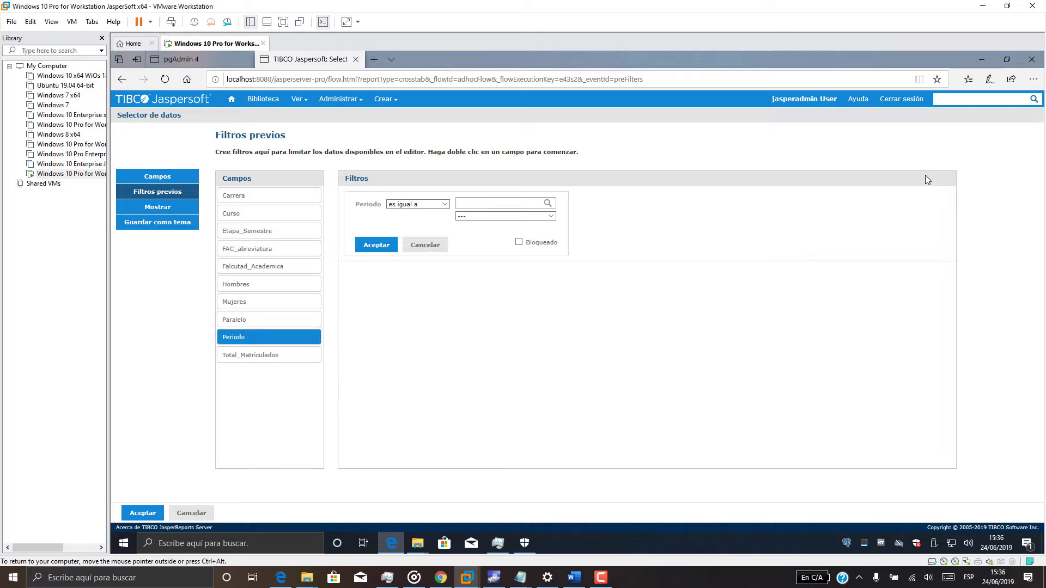
key(Return)
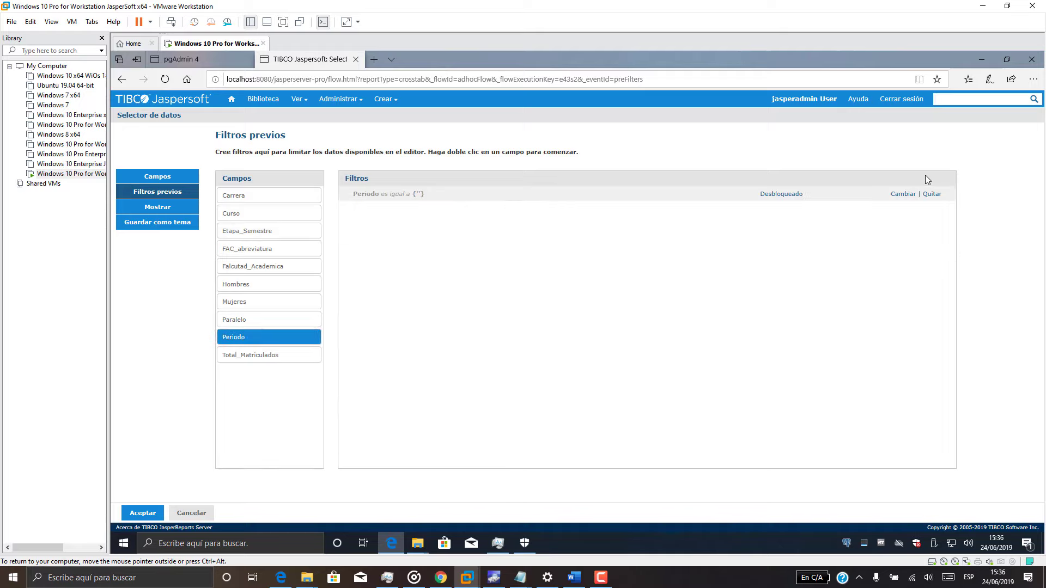
key(Return)
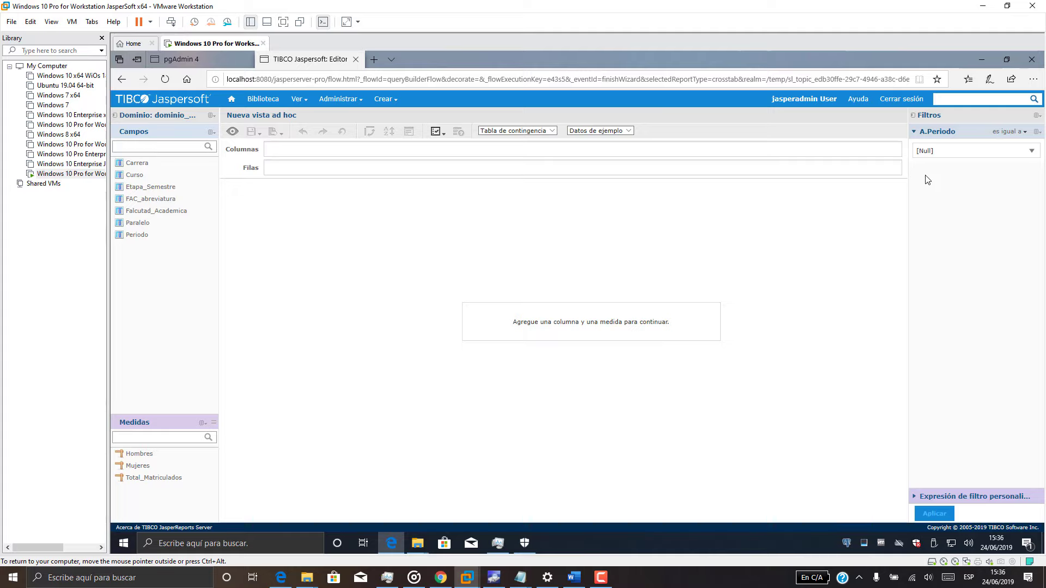
click(628, 130)
click(594, 139)
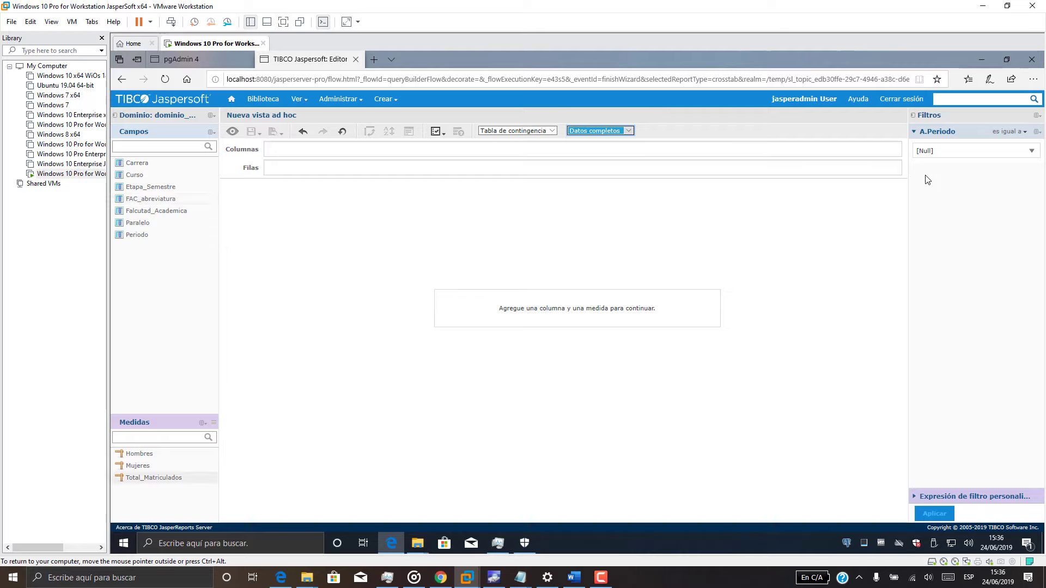
Place Total_Matriculados in Columnas and Carrera in Filas, filtered to Periodo 2015-2016.
click(154, 478)
mouse_move(154, 478)
mouse_down()
mouse_move(370, 195)
mouse_move(311, 168)
mouse_move(308, 149)
mouse_move(314, 171)
mouse_move(319, 146)
mouse_up()
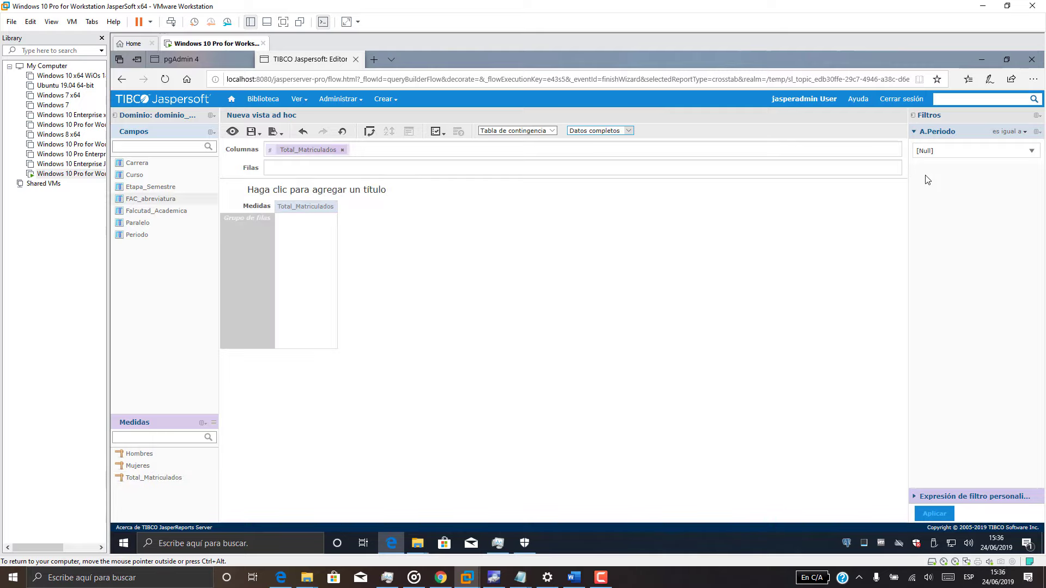
drag(137, 162, 308, 168)
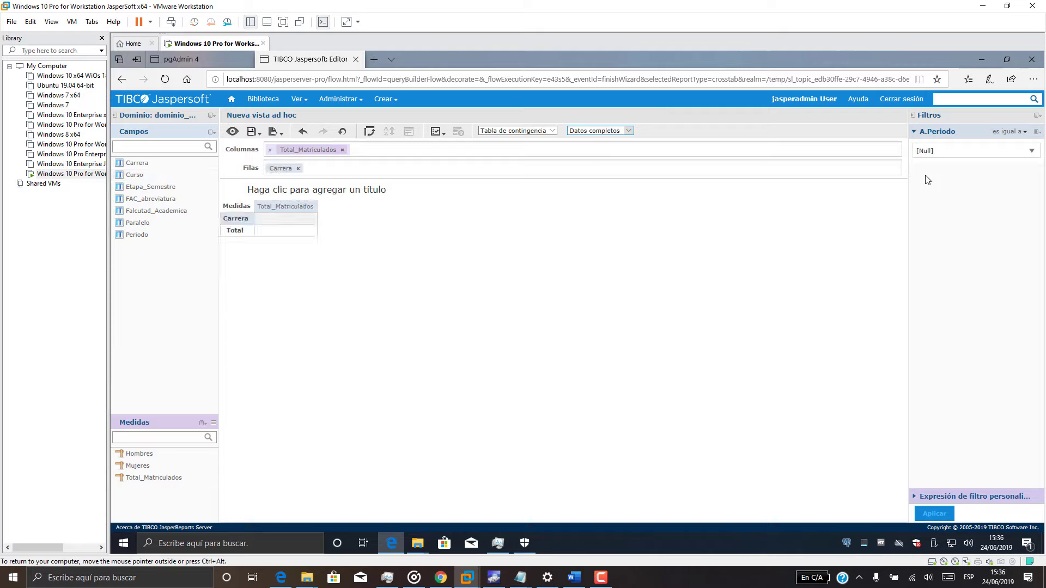
click(927, 152)
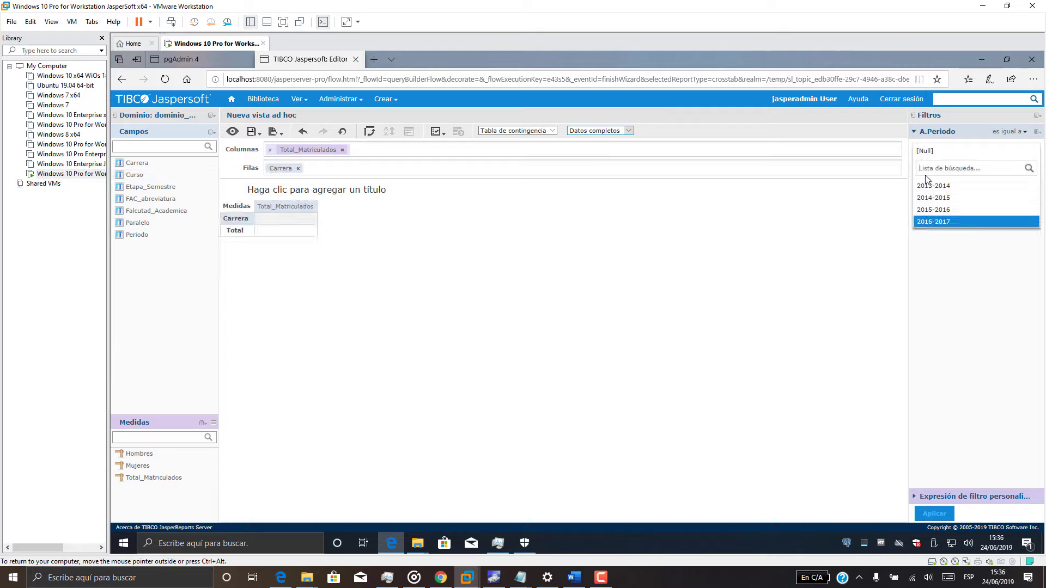
key(Up)
key(Return)
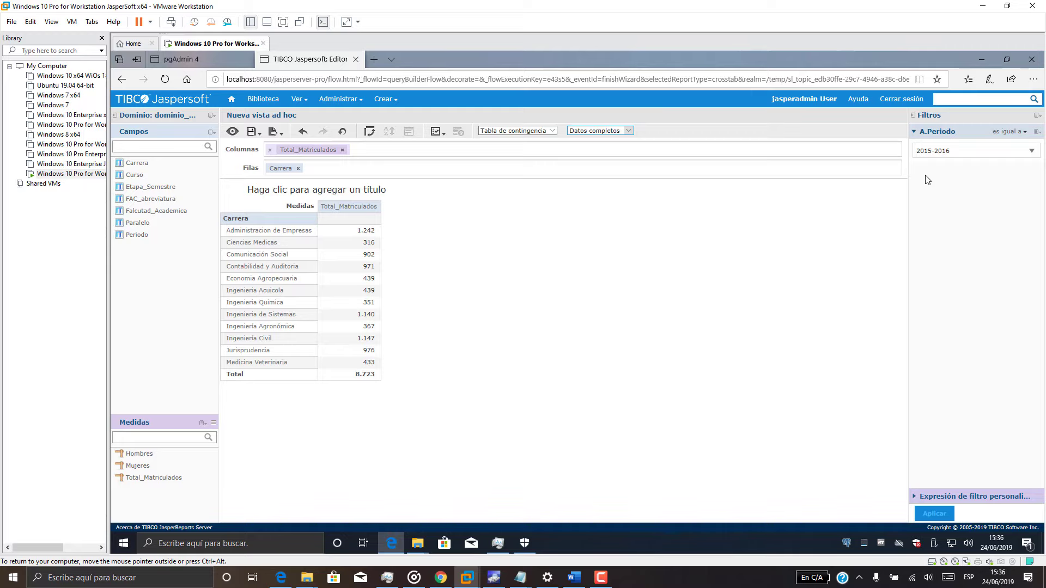
Copy question c from Notepad and use it as the view title.
click(521, 577)
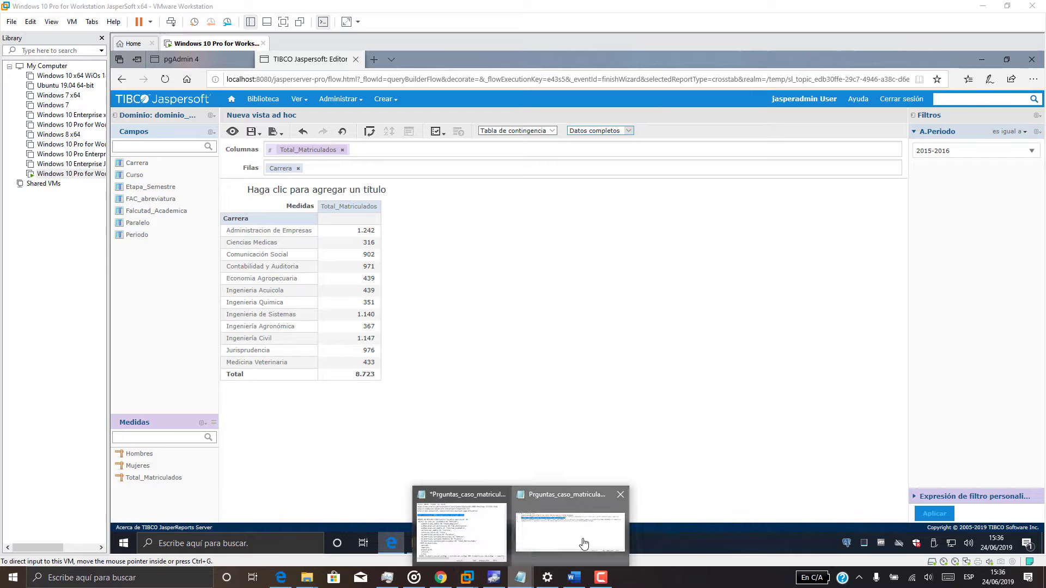
click(583, 542)
right_click(274, 226)
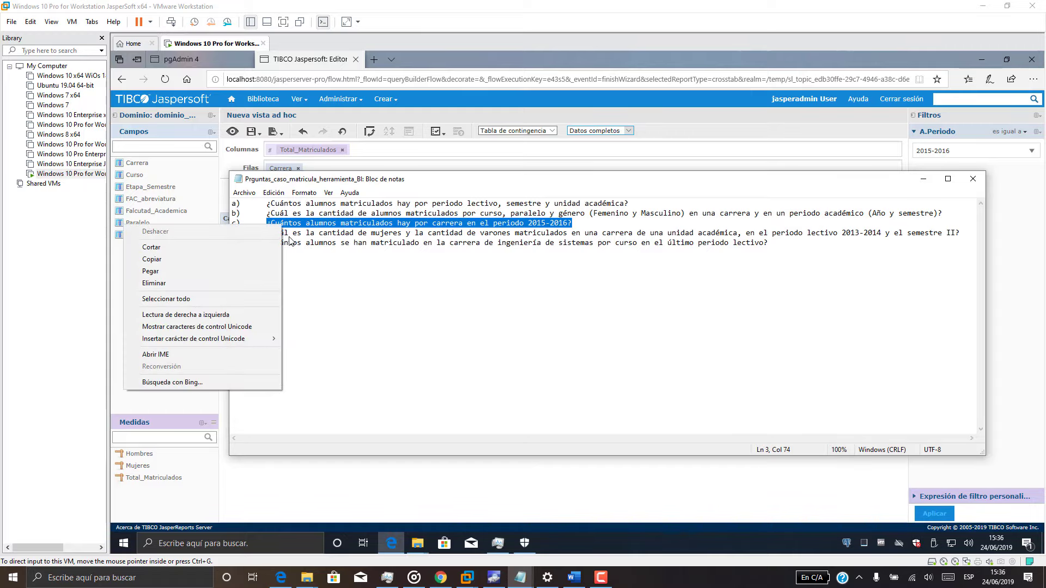
click(234, 256)
click(928, 184)
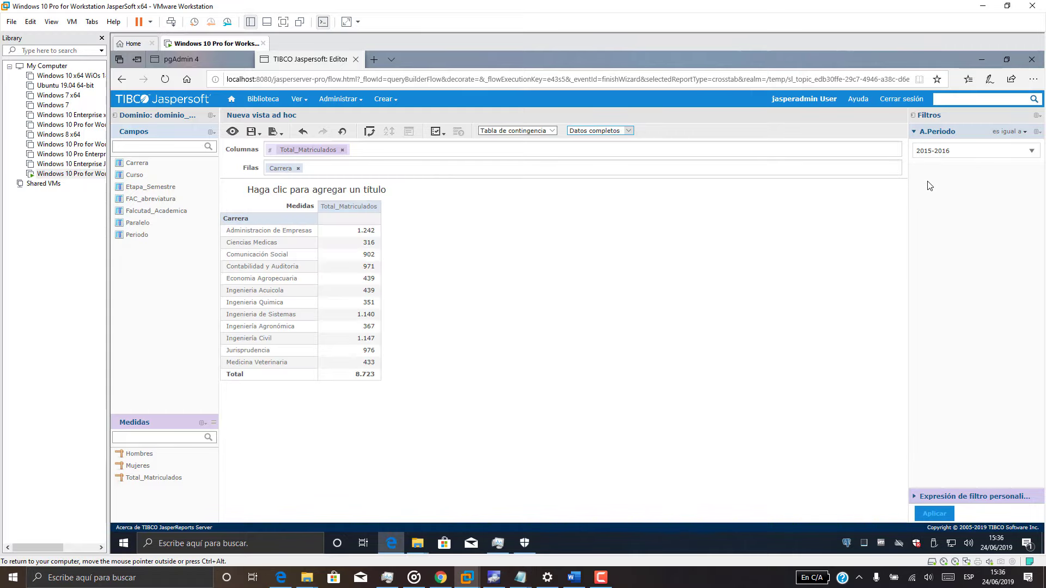
click(316, 190)
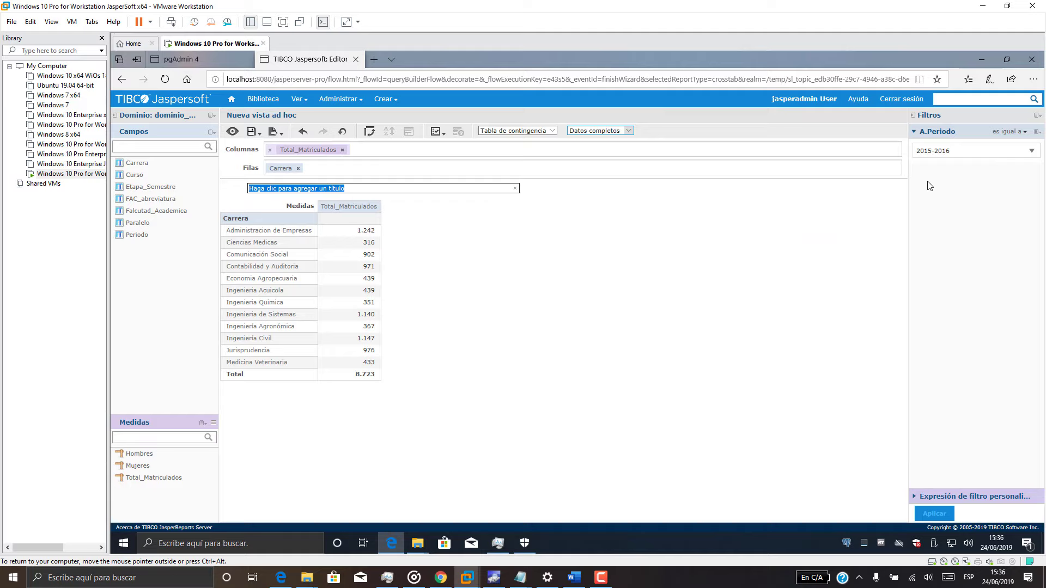
key(ctrl+v)
key(Return)
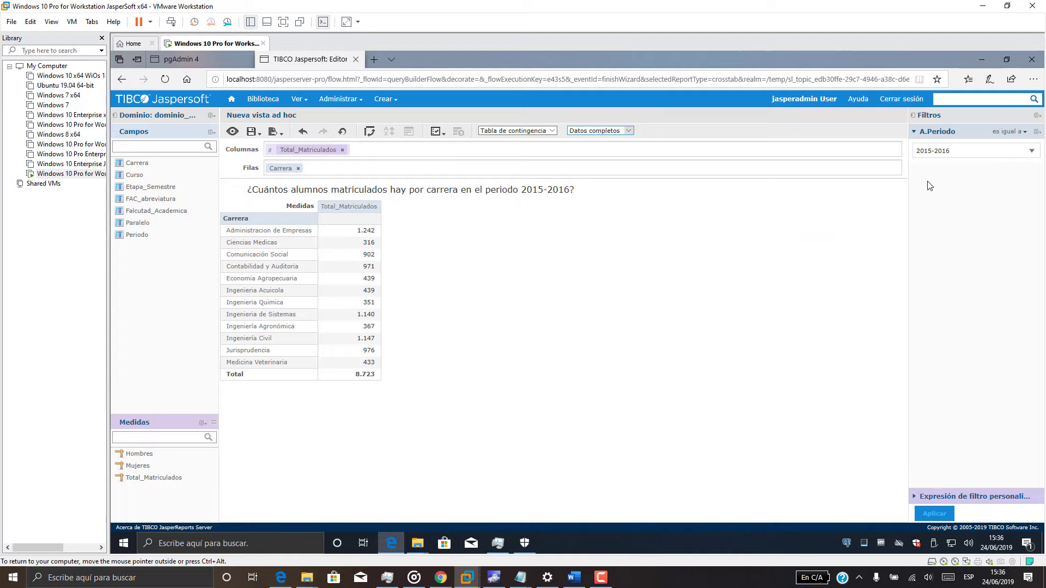
Show the view as a horizontal bar chart broken down by Carrera.
click(551, 130)
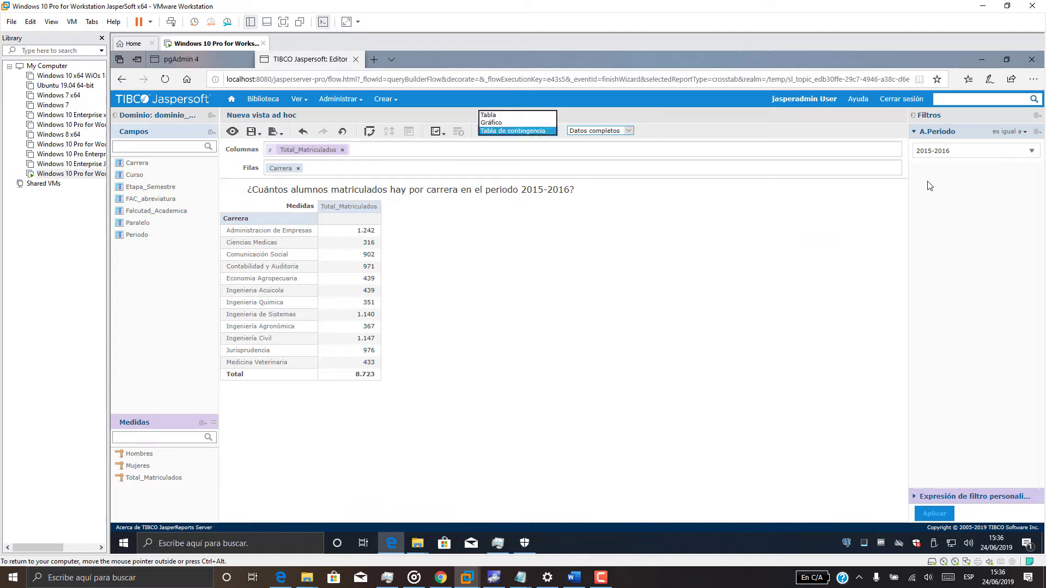
click(515, 122)
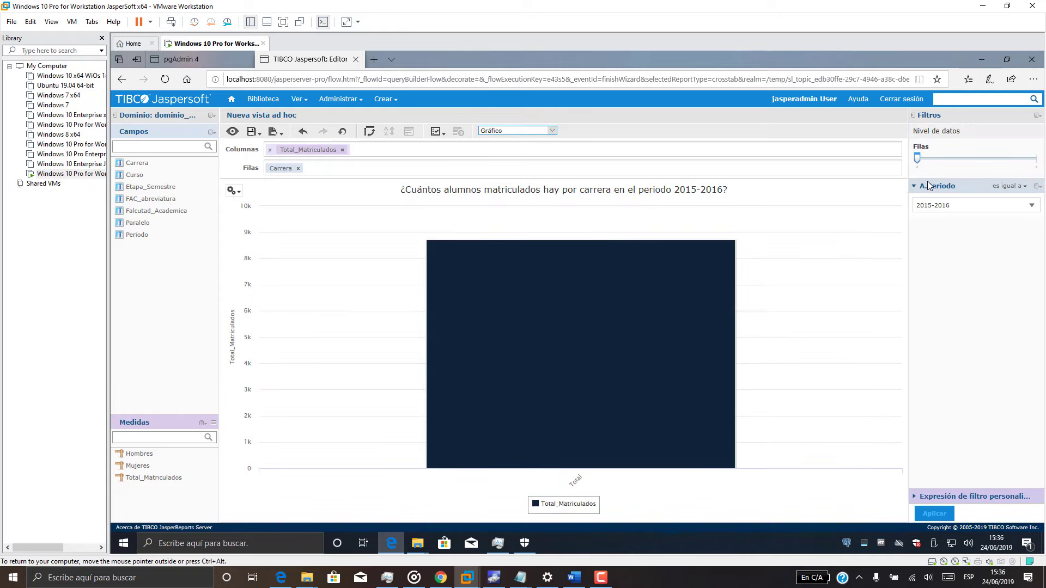
drag(917, 158, 1036, 159)
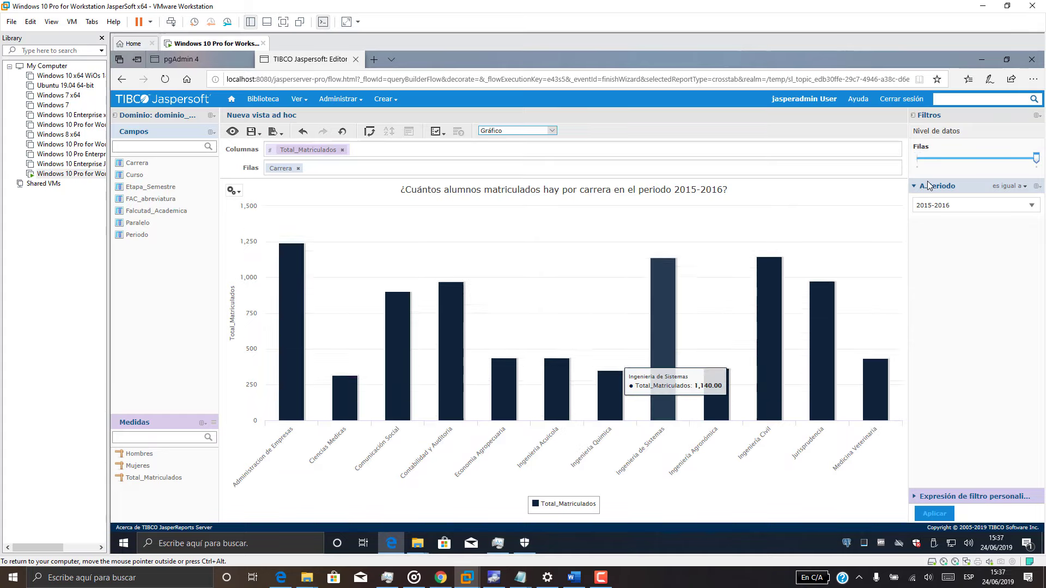
mouse_move(233, 190)
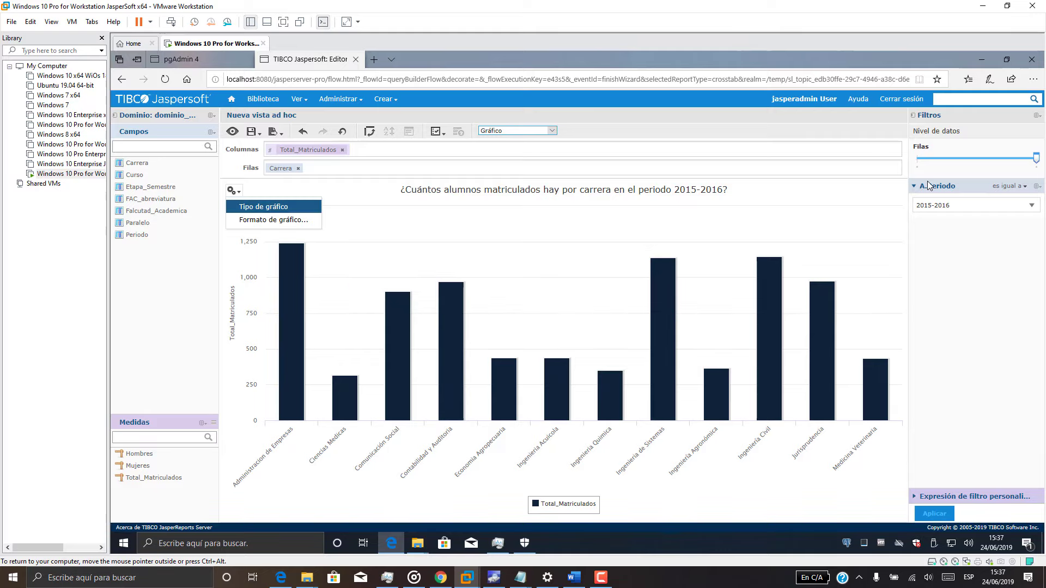
click(263, 207)
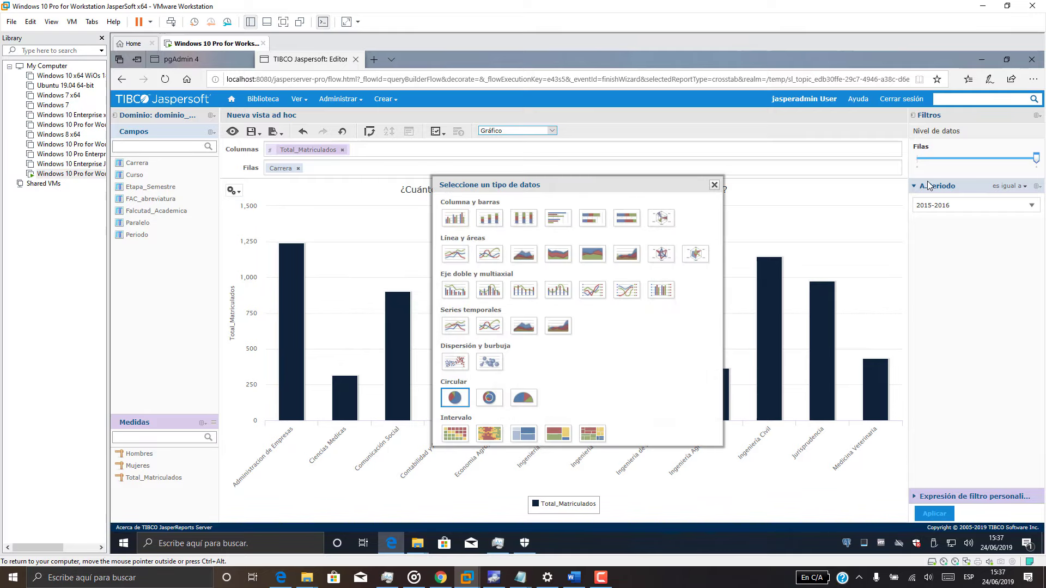
click(489, 254)
click(790, 209)
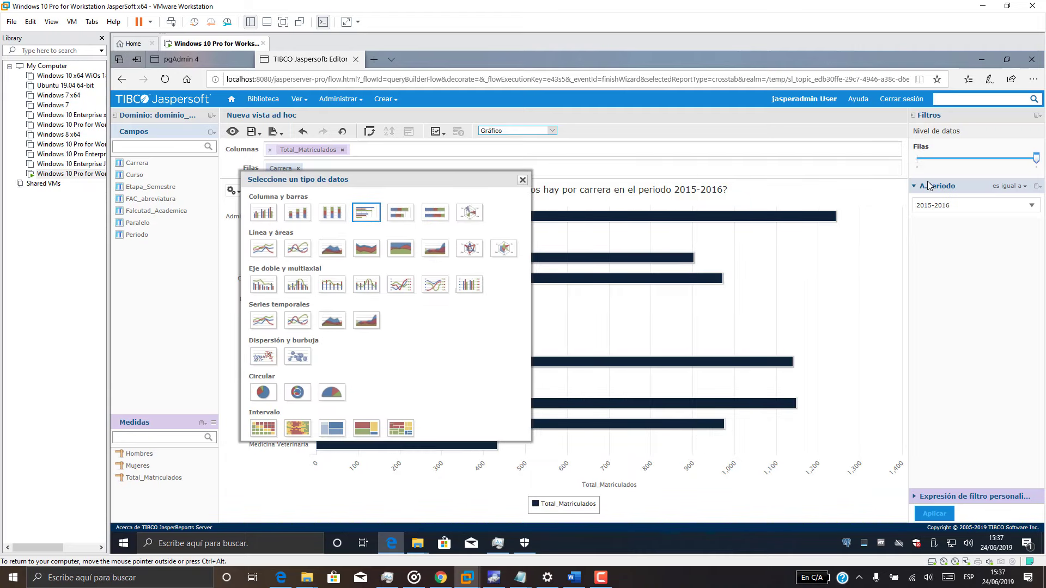
click(522, 180)
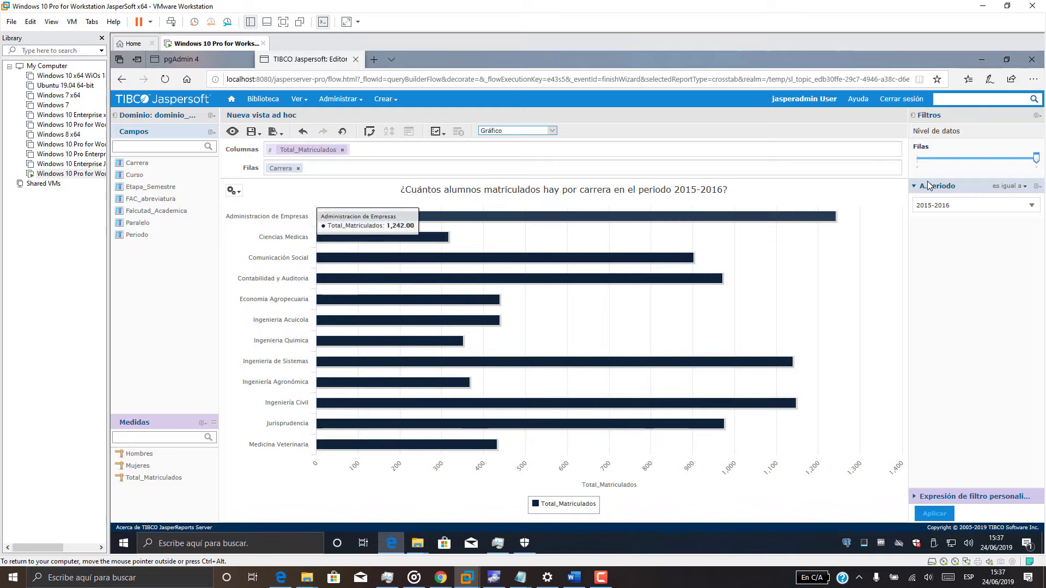
Save the horizontal bar chart as Vista_Pregunta_C, then return to the Inicio home page.
click(253, 132)
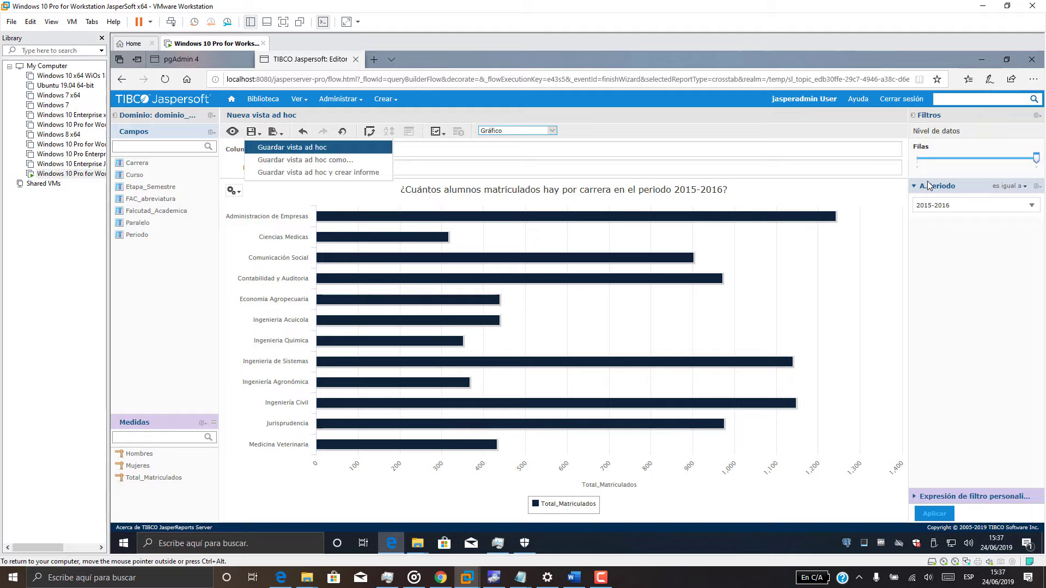
click(283, 148)
key(End)
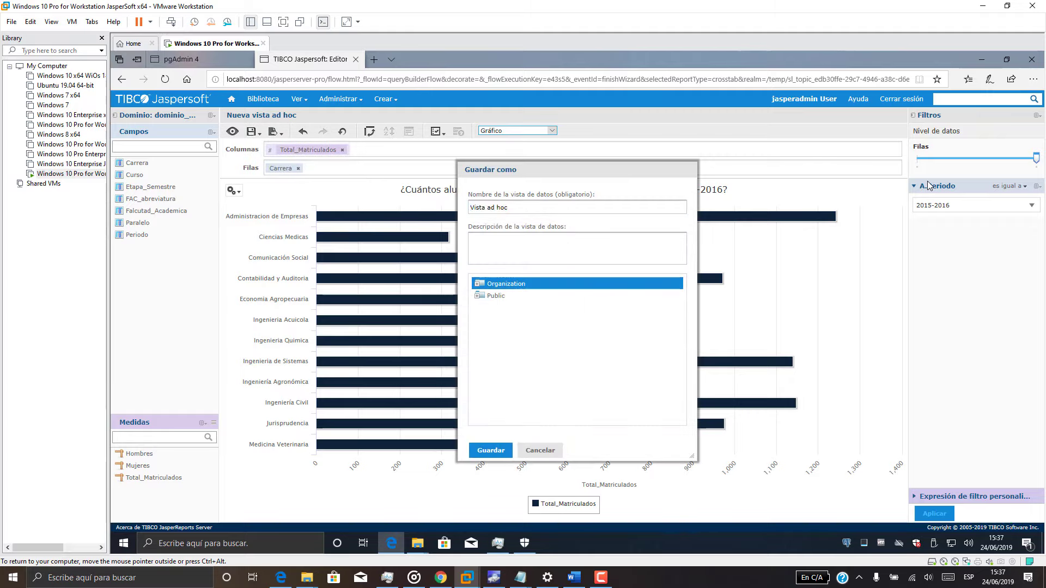
key(BackSpace)
key(BackSpace)
key(BackSpace)
key(BackSpace)
key(BackSpace)
key(BackSpace)
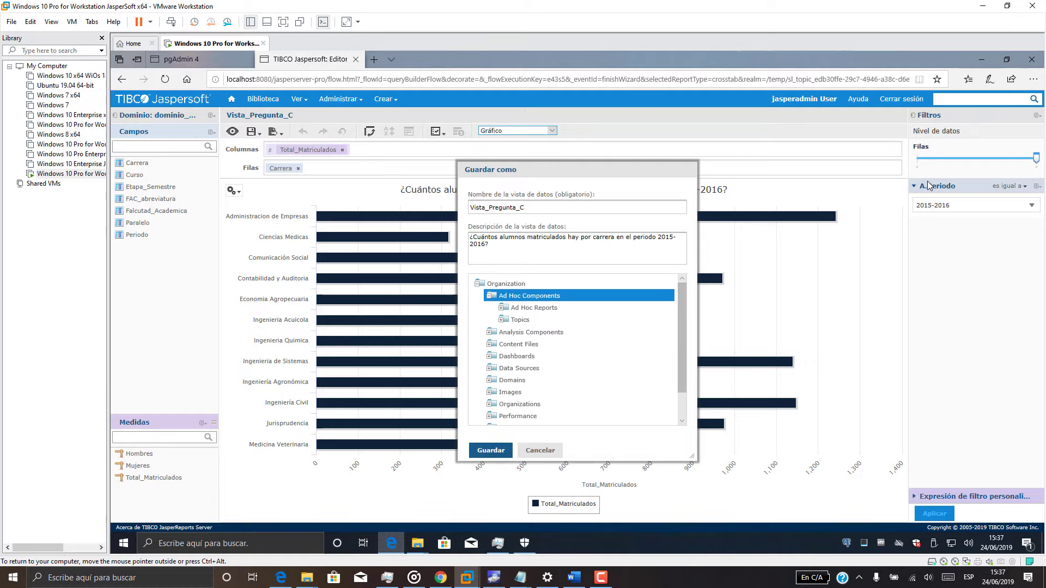
key(Return)
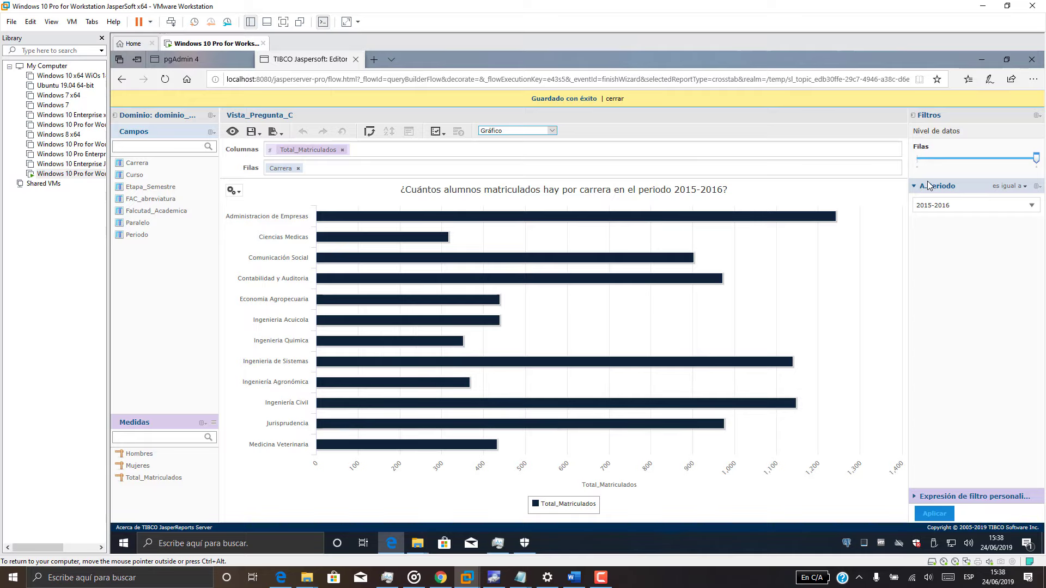
click(231, 99)
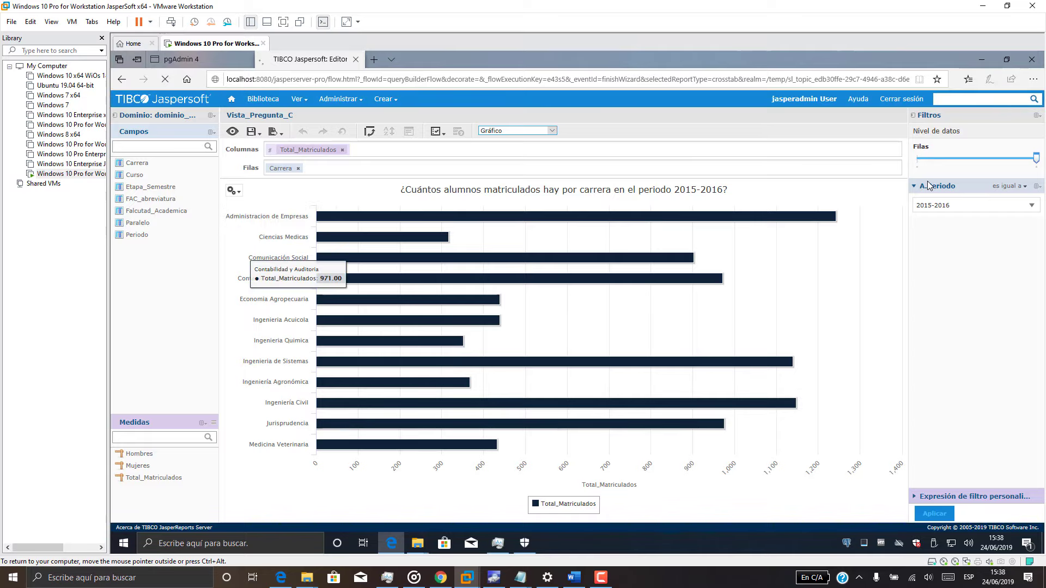
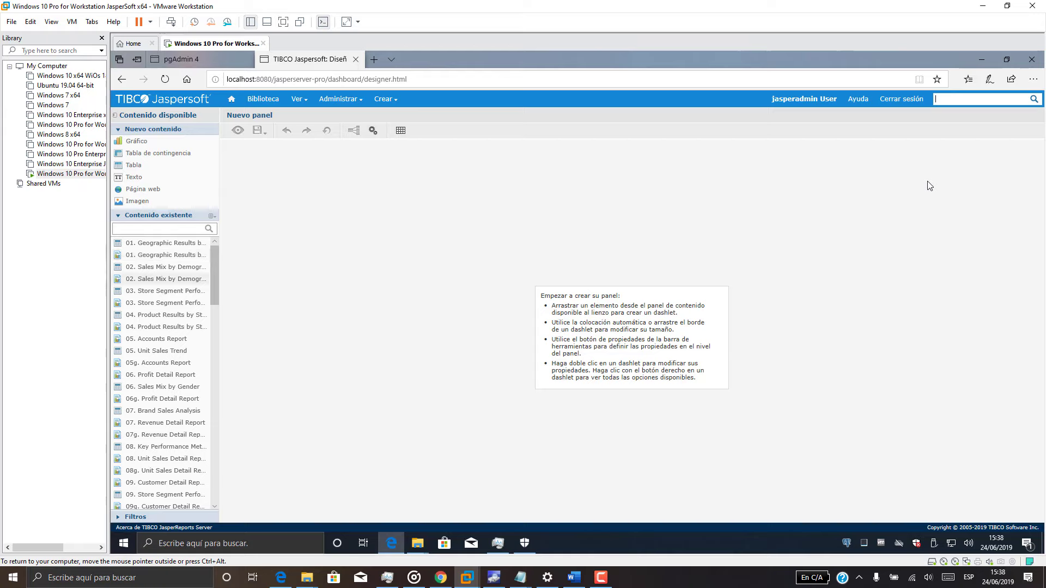
Place the Vista_Pregunta_A pie chart on the dashboard canvas.
scroll(163, 393, down, 10)
scroll(174, 386, down, 1)
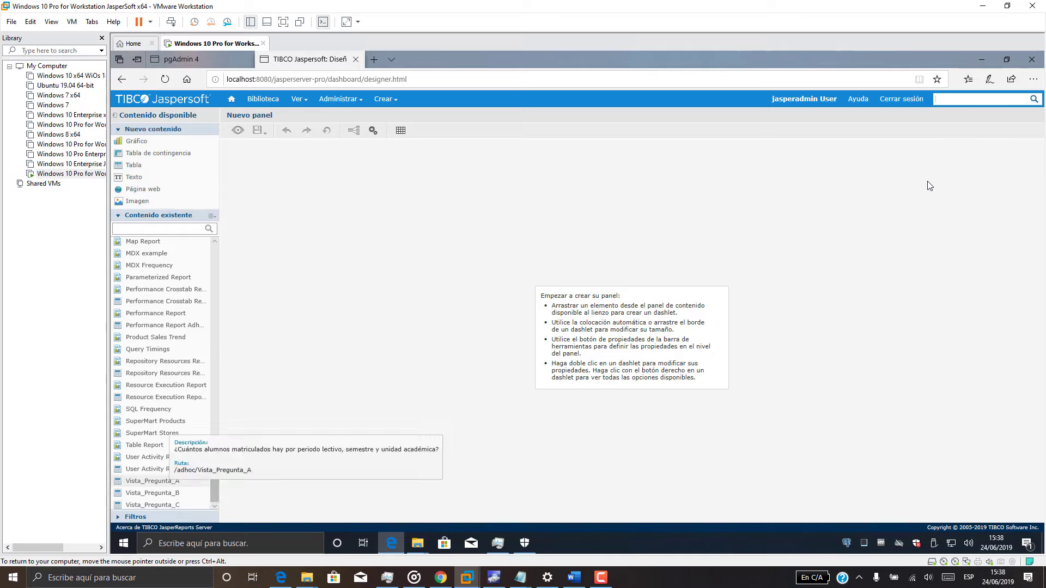
scroll(160, 463, up, 10)
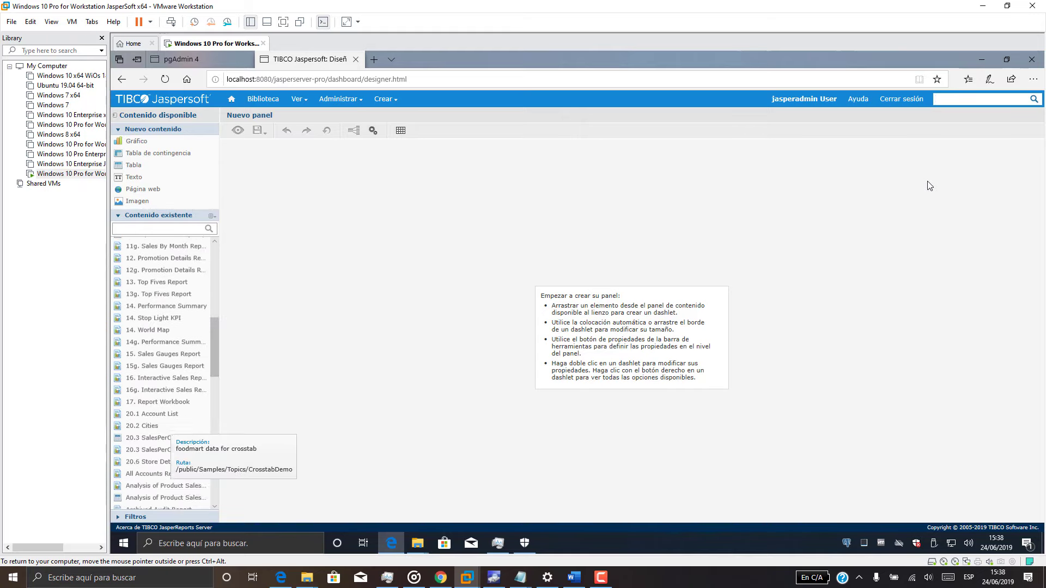
scroll(161, 463, up, 10)
scroll(161, 463, down, 20)
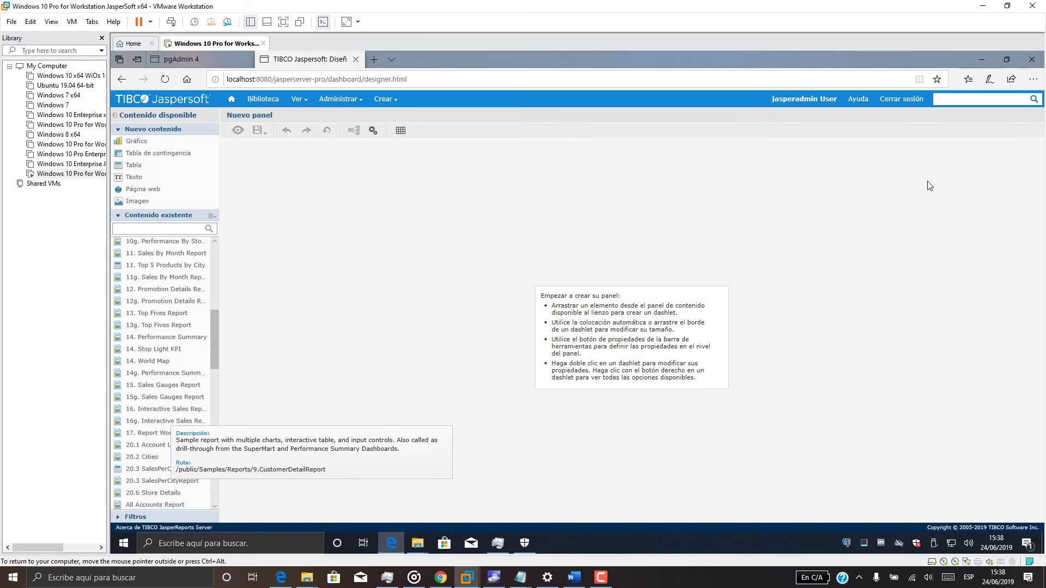
click(153, 481)
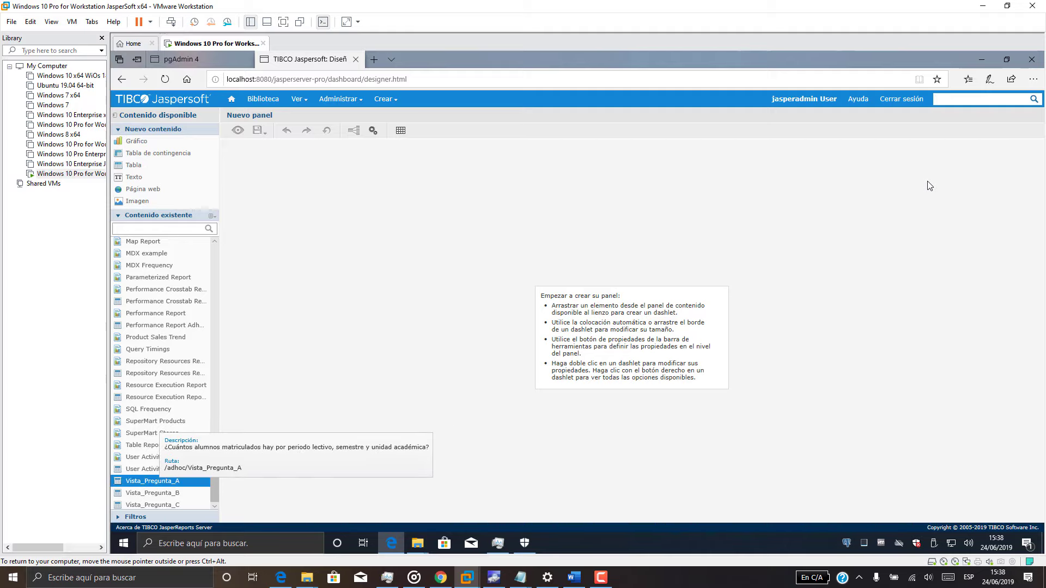
drag(152, 481, 606, 283)
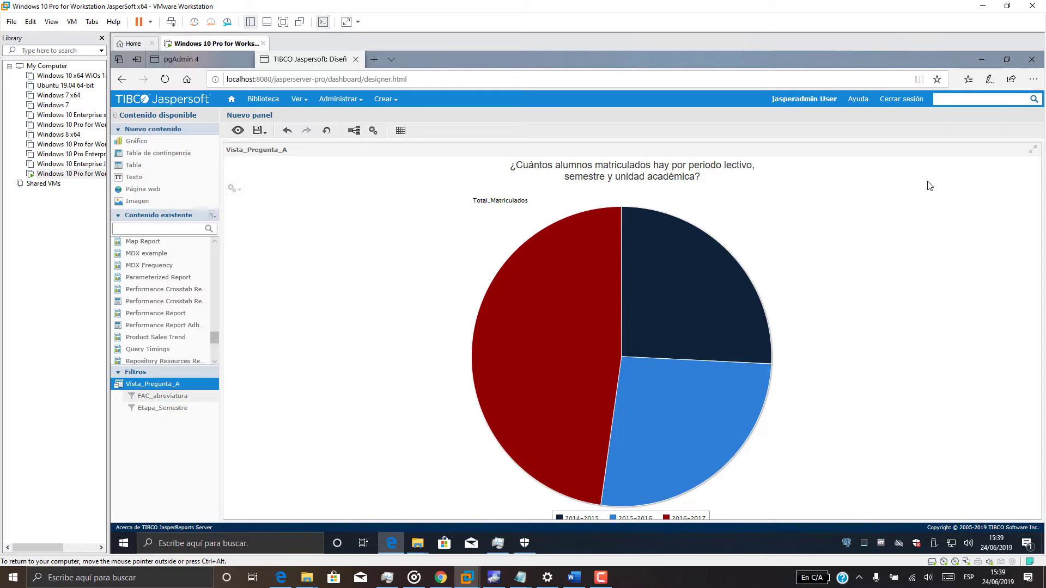
Add FAC_abreviatura and Etapa_Semestre filters, then the Vista_Pregunta_B line chart on the right.
drag(162, 396, 334, 195)
drag(162, 408, 335, 243)
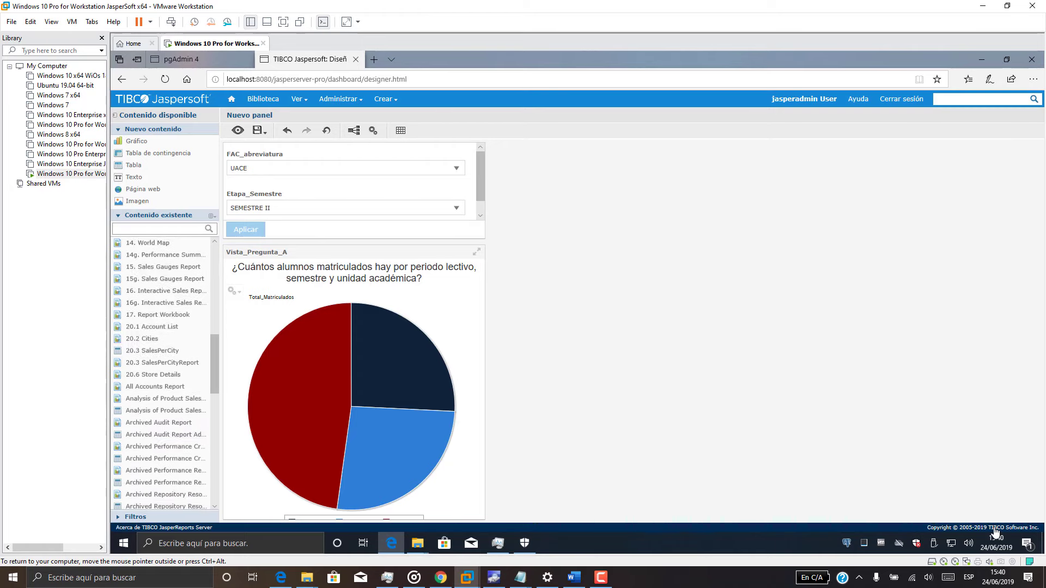
scroll(164, 384, down, 10)
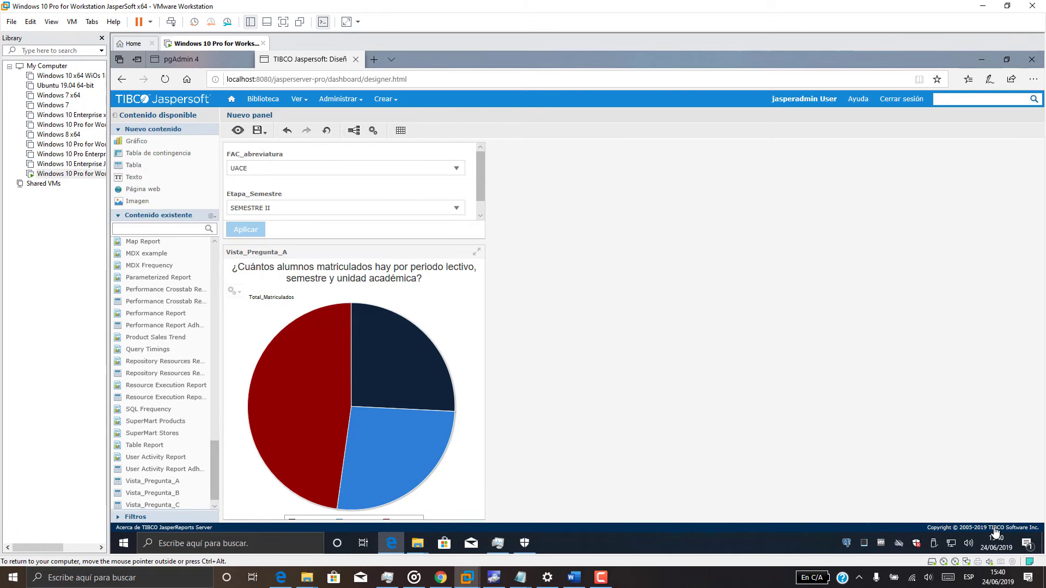
drag(152, 493, 693, 215)
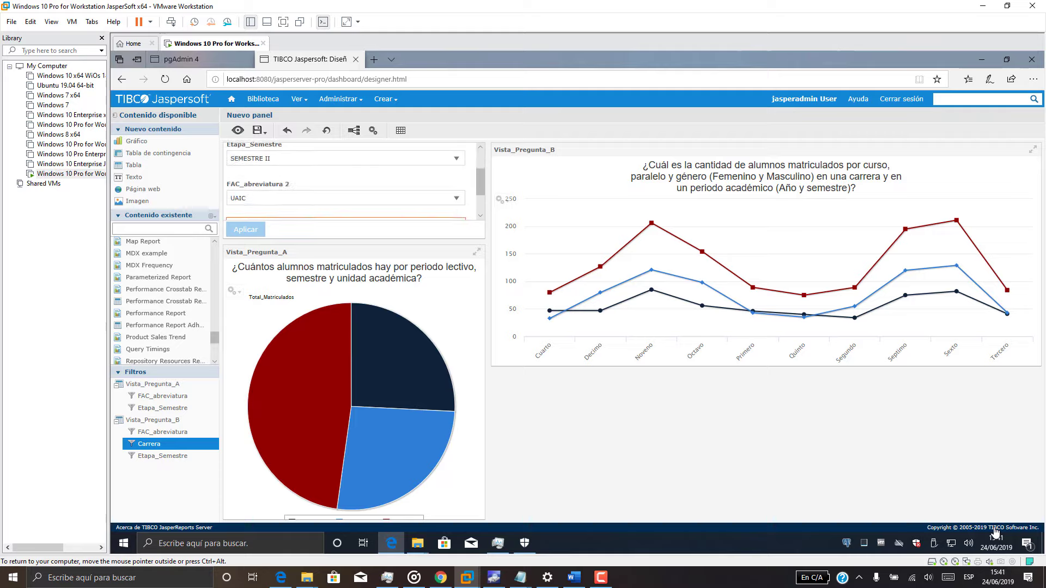
Move the Vista_Pregunta_A pie chart lower and add the Vista_Pregunta_C bar chart beneath.
drag(348, 252, 760, 410)
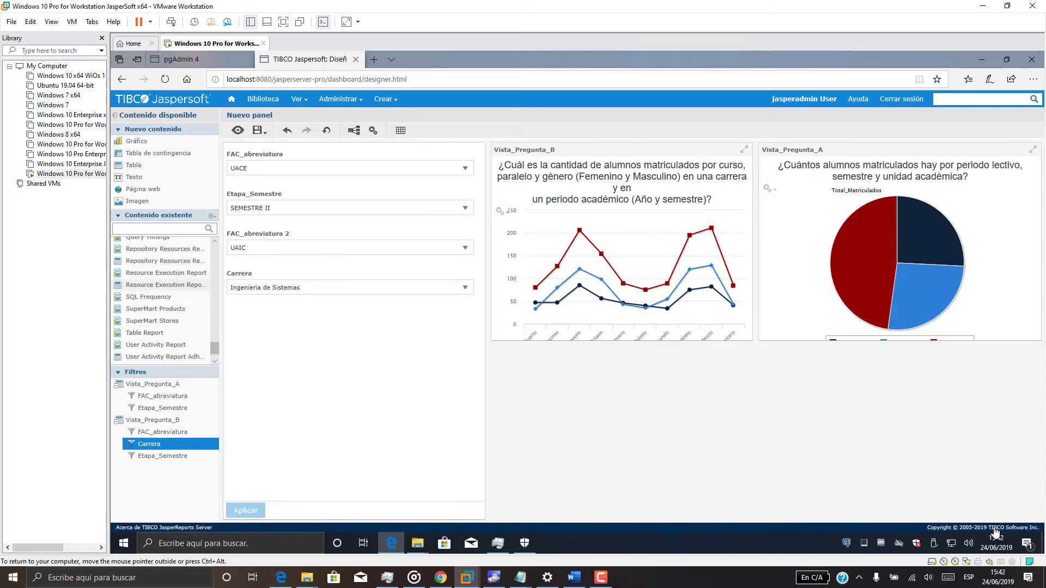
scroll(163, 305, down, 1)
scroll(180, 313, down, 1)
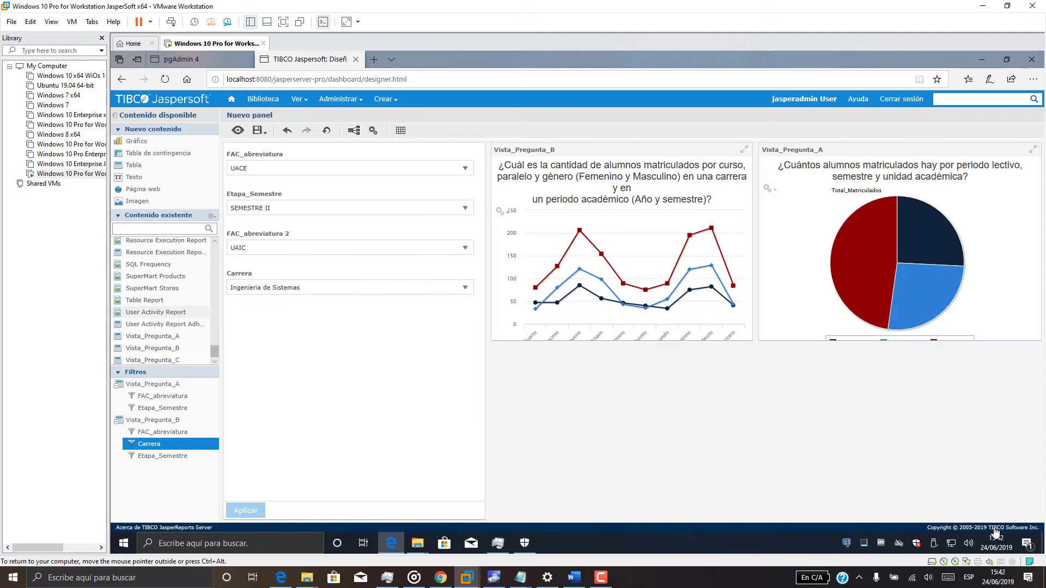
drag(153, 360, 722, 438)
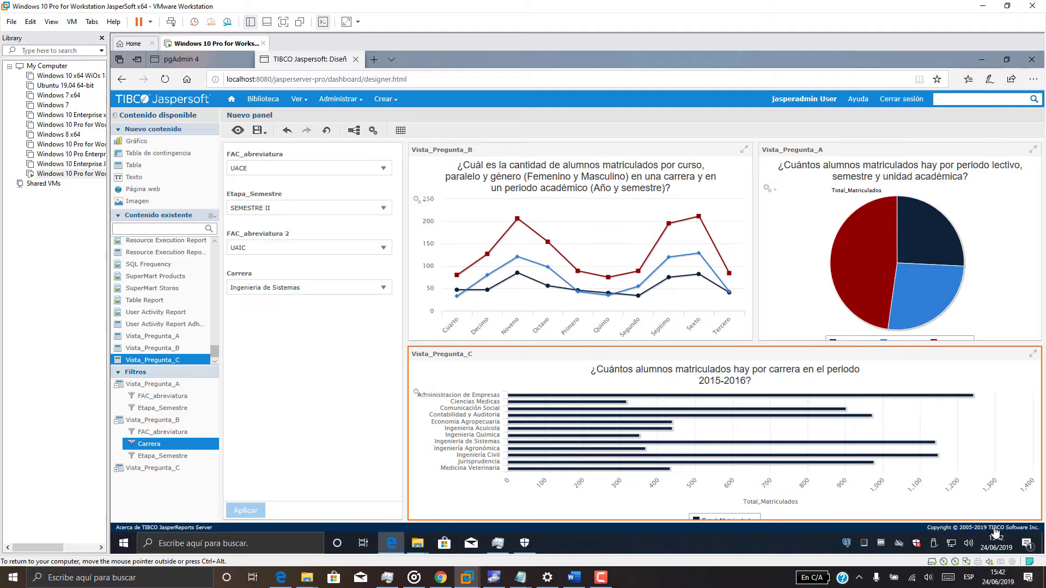
Give the dashboard a light grey background and show its filters as a pop-up.
click(373, 131)
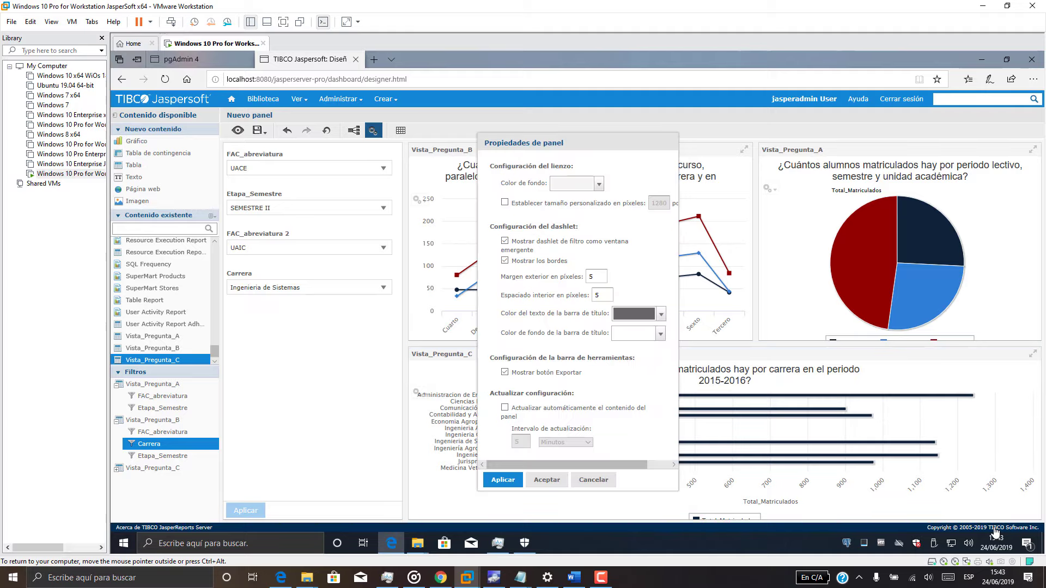
click(599, 184)
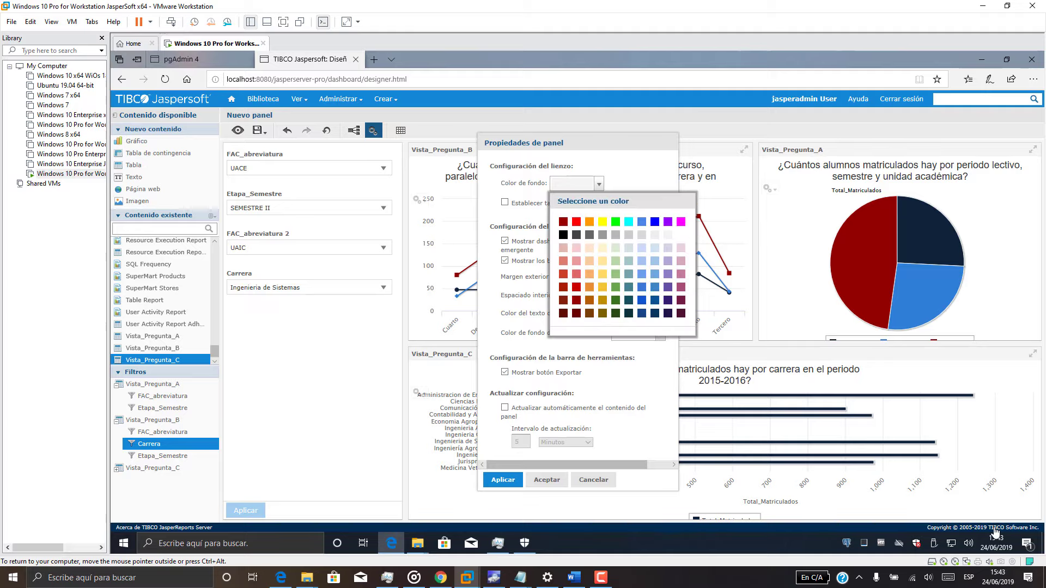
click(598, 184)
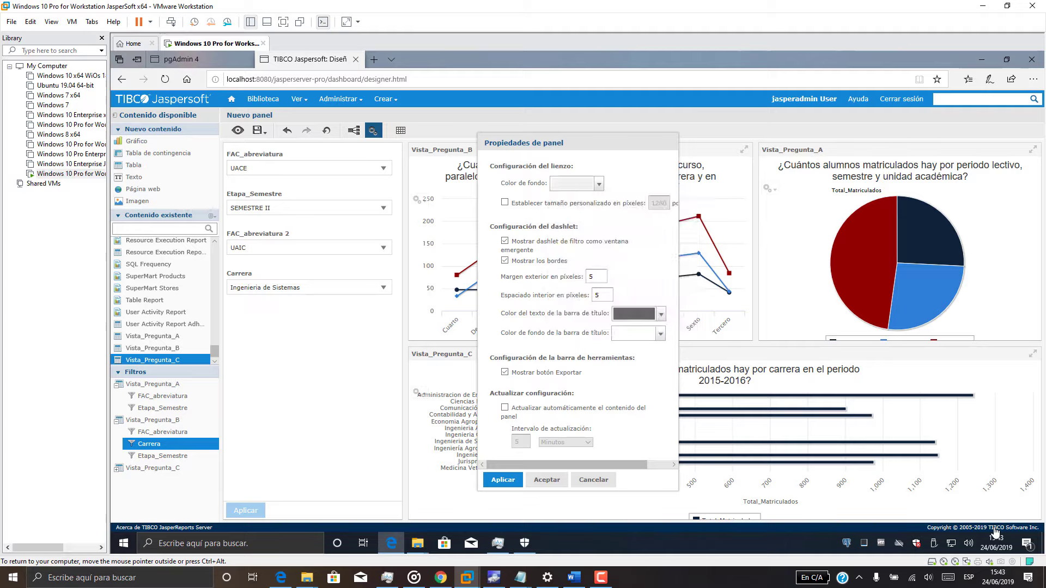
click(598, 184)
click(642, 235)
mouse_move(566, 464)
mouse_down()
mouse_move(590, 464)
mouse_move(566, 464)
mouse_up()
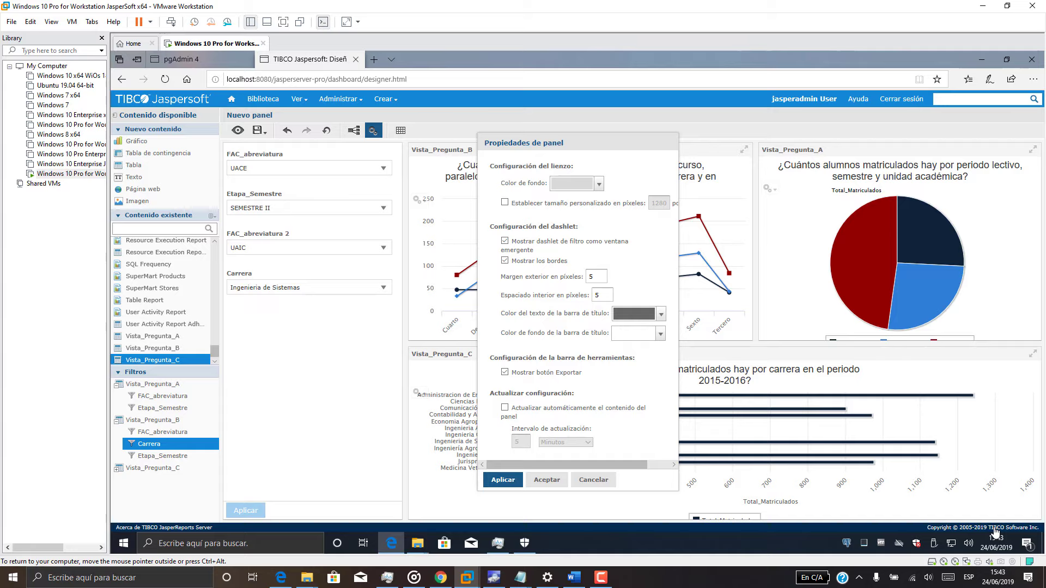
click(503, 479)
click(546, 480)
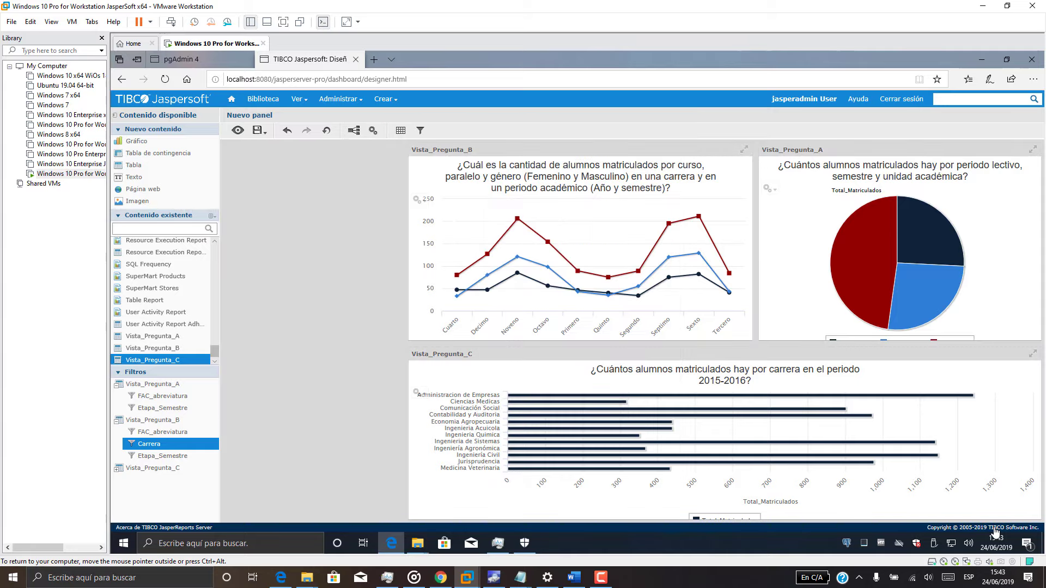
Check the pop-up filter group, then select the Vista_Pregunta_B line chart.
click(420, 131)
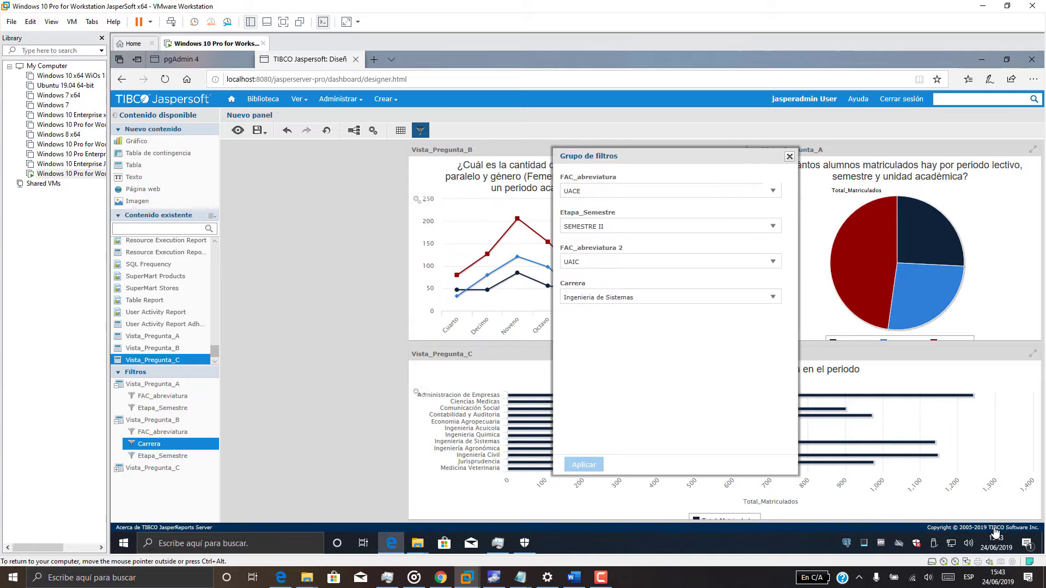
click(790, 156)
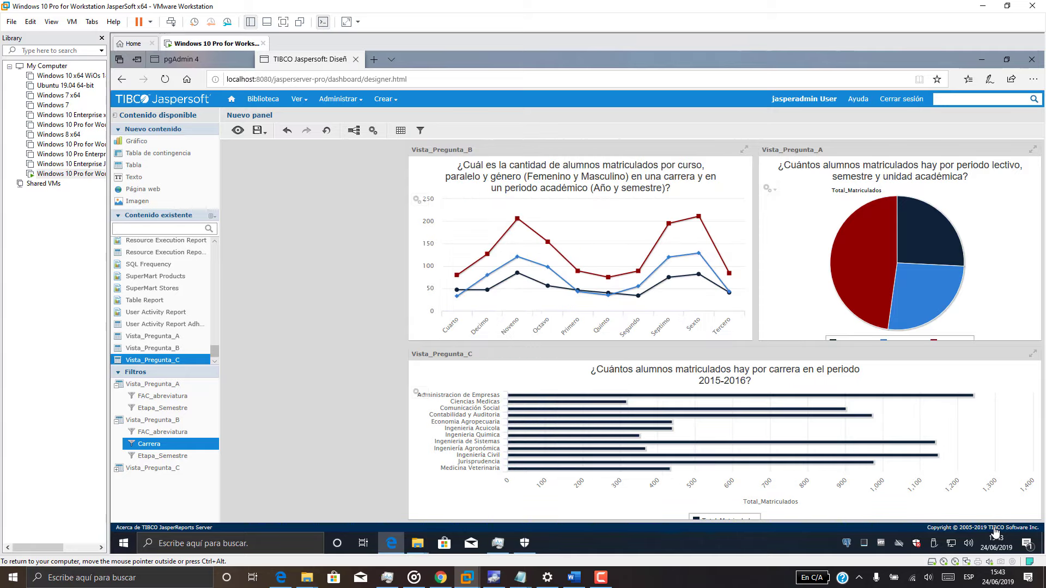
click(580, 150)
Resize Vista_Pregunta_B and Vista_Pregunta_A into the top row and stretch Vista_Pregunta_C full width.
drag(544, 149, 409, 158)
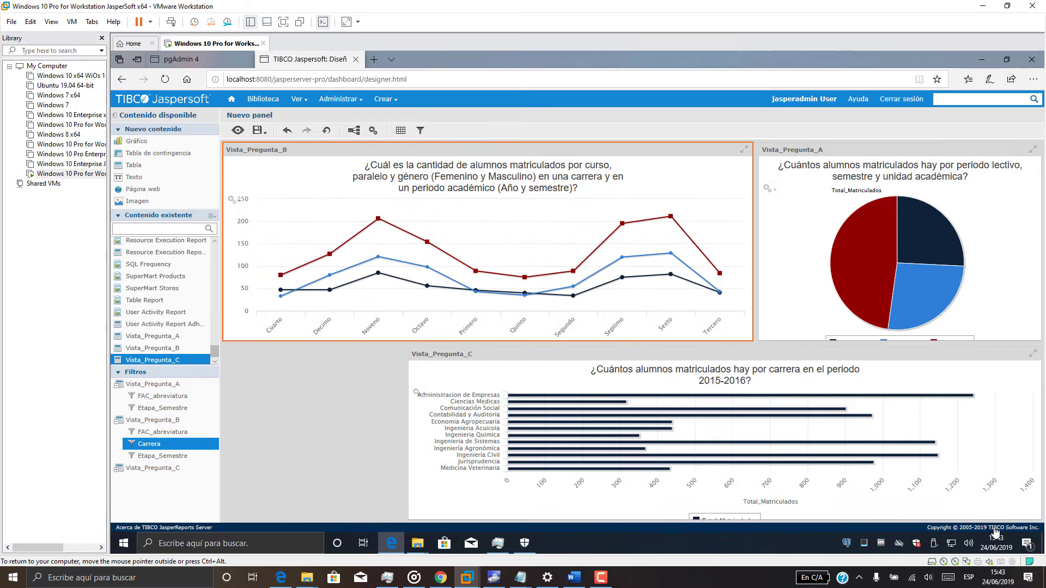
drag(752, 241, 670, 241)
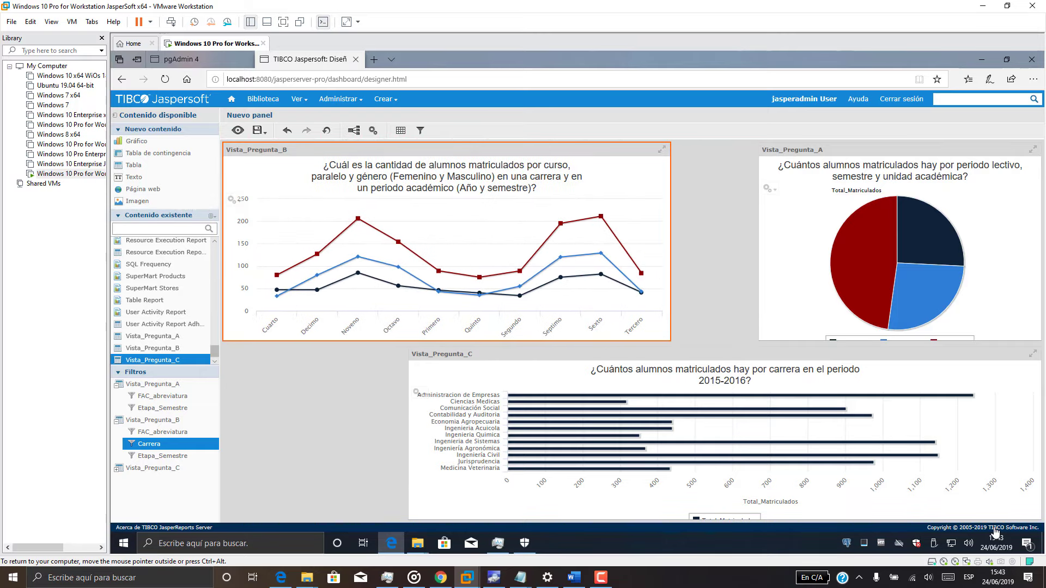
drag(758, 242, 677, 242)
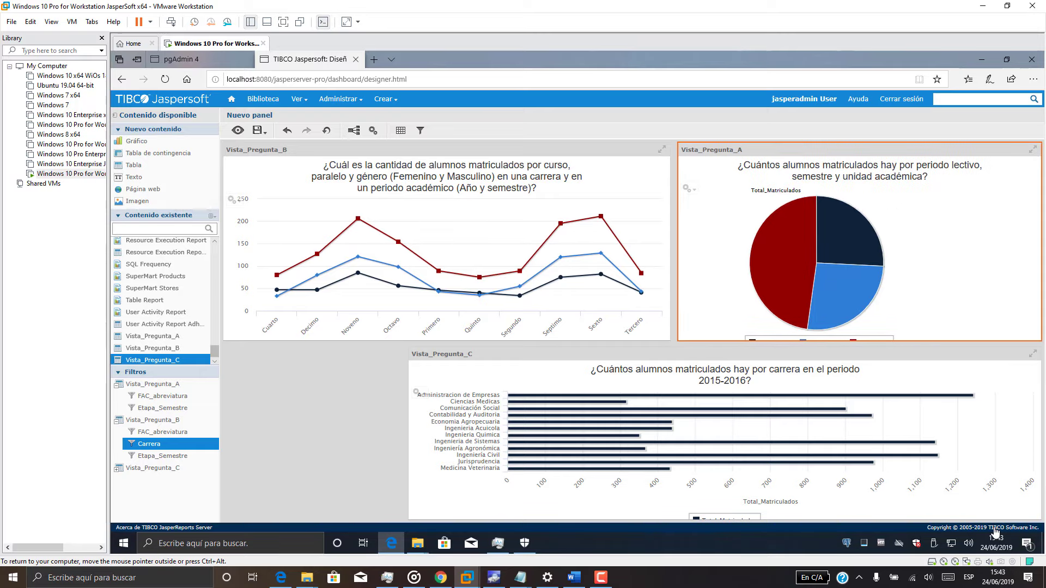
click(409, 433)
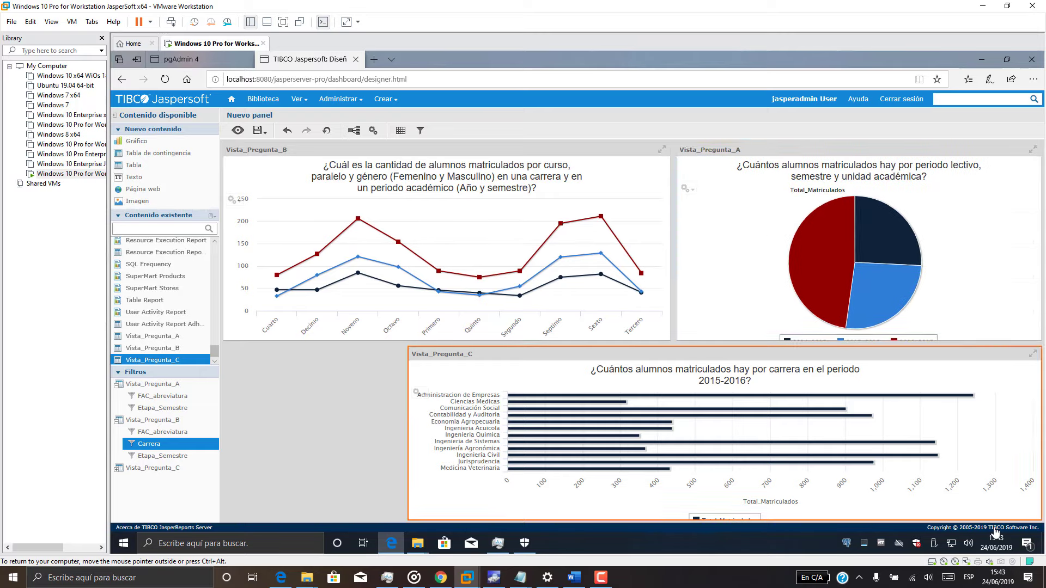
drag(409, 434, 224, 434)
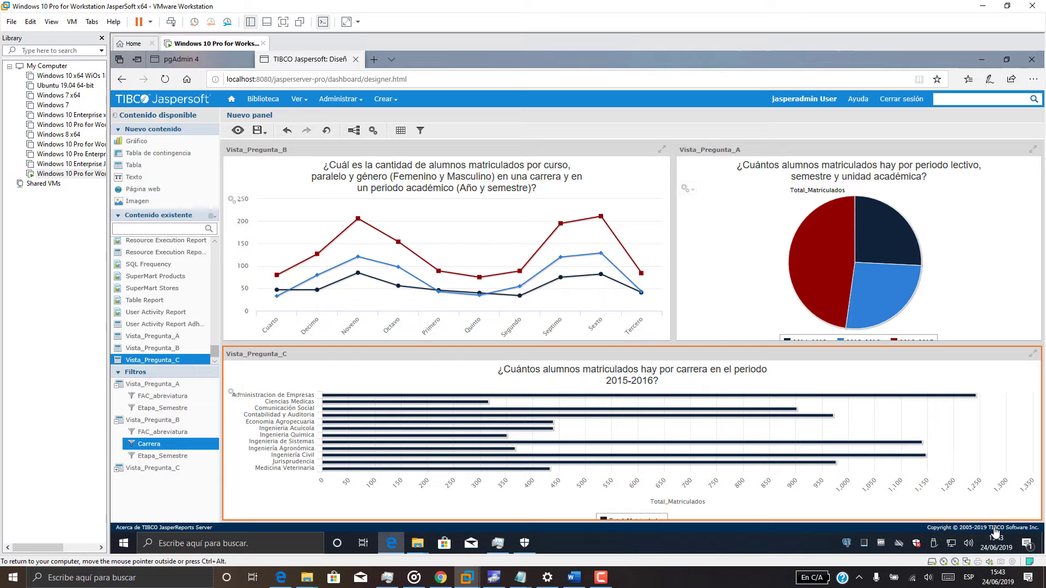
click(152, 468)
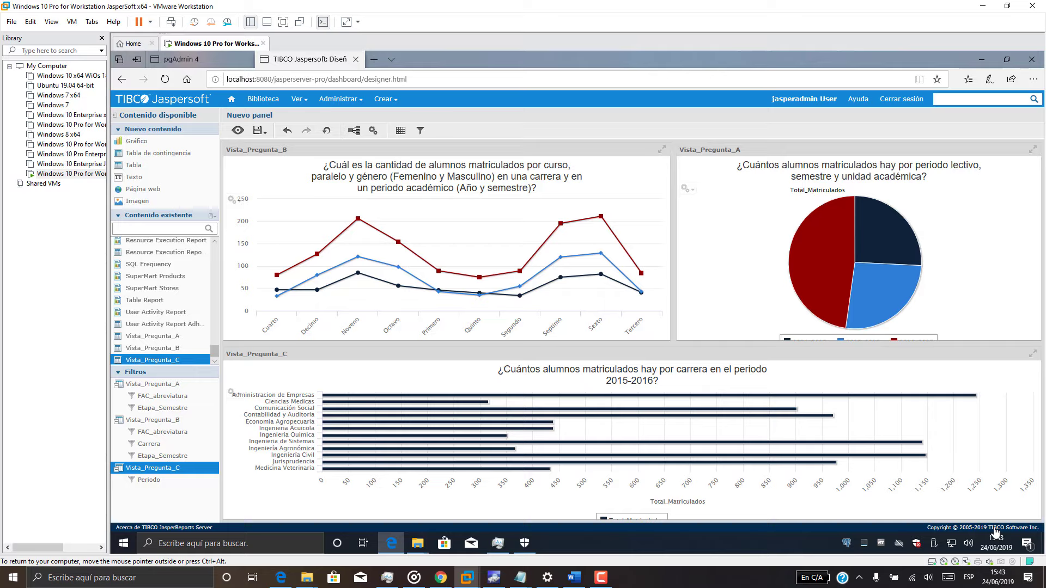
mouse_move(259, 130)
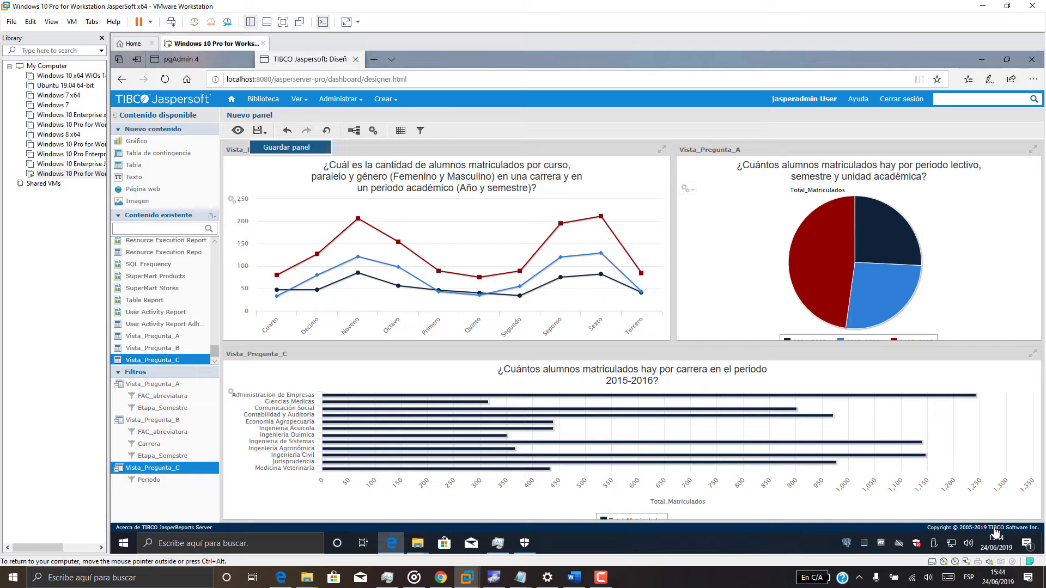
Save as Panel_Matricula in Organization > Dashboards, described 'Panel con las preguntas A B y C'.
click(286, 147)
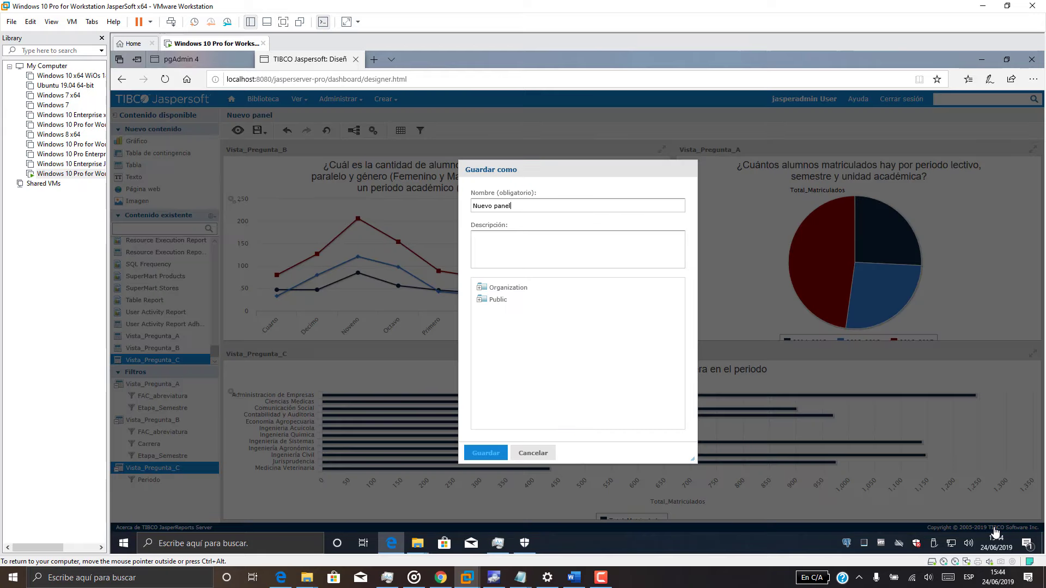
key(shift+Left)
key(shift+Left)
key(shift+Left)
key(shift+Left)
key(shift+Left)
key(shift+Left)
key(shift+Left)
key(shift+Left)
key(shift+Left)
key(shift+Left)
key(shift+Left)
text(Pane)
text(l_Mat)
text(ro)
text(cula)
key(Tab)
text(Panel d)
key(BackSpace)
text(con las preguntas A)
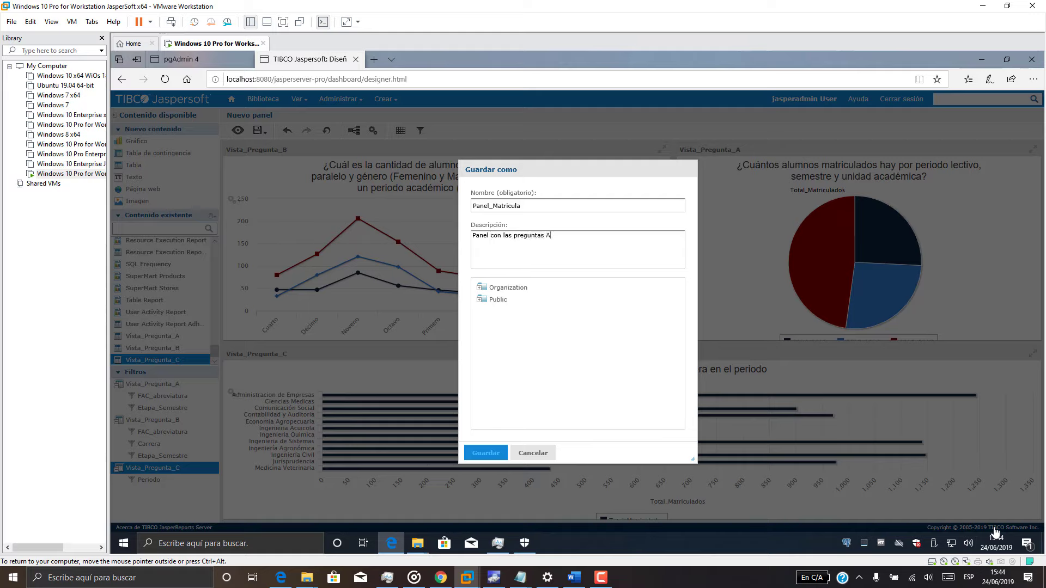
text( B y C)
double_click(508, 288)
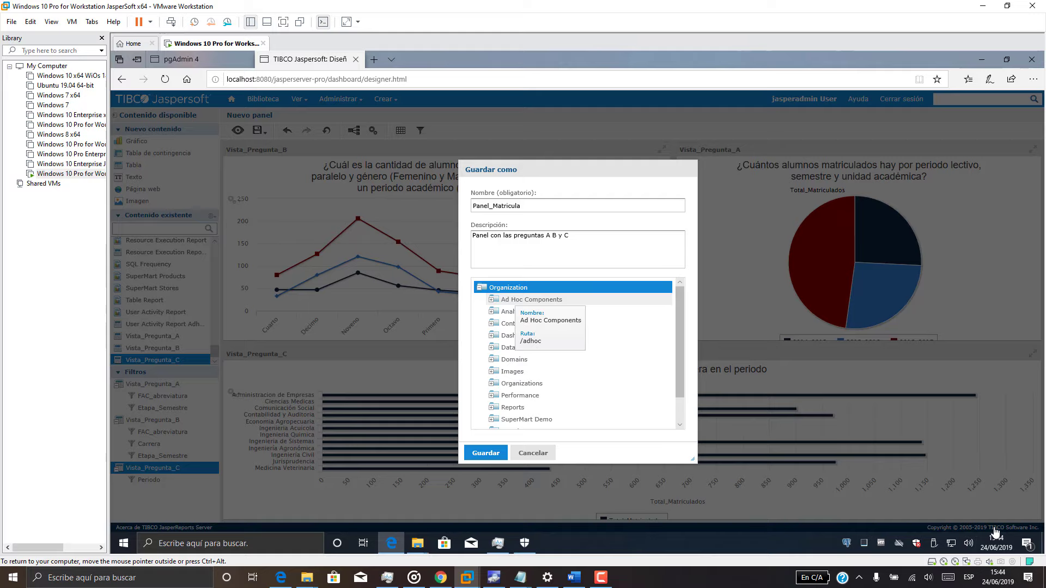
click(519, 336)
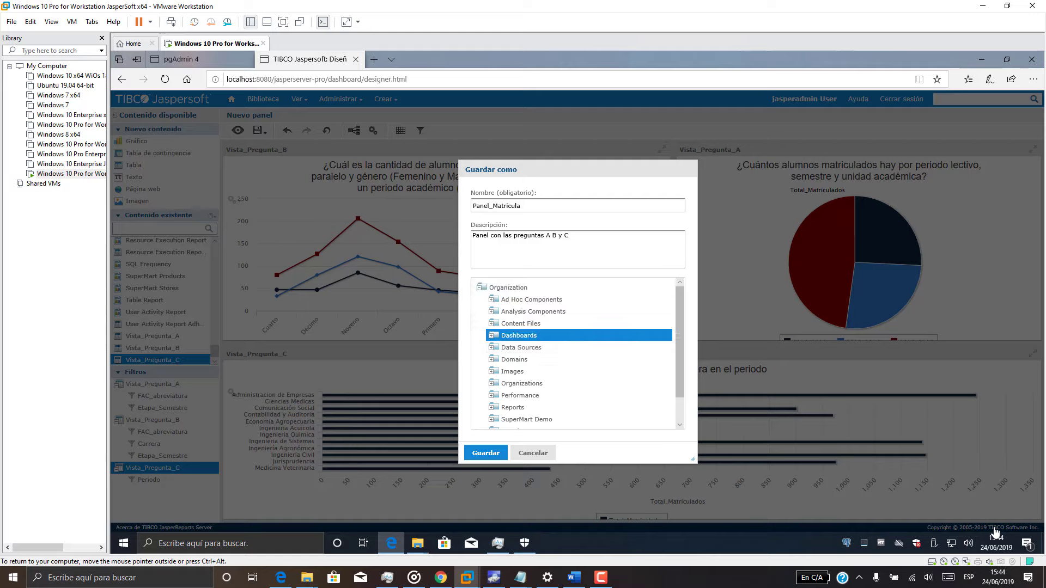
click(486, 452)
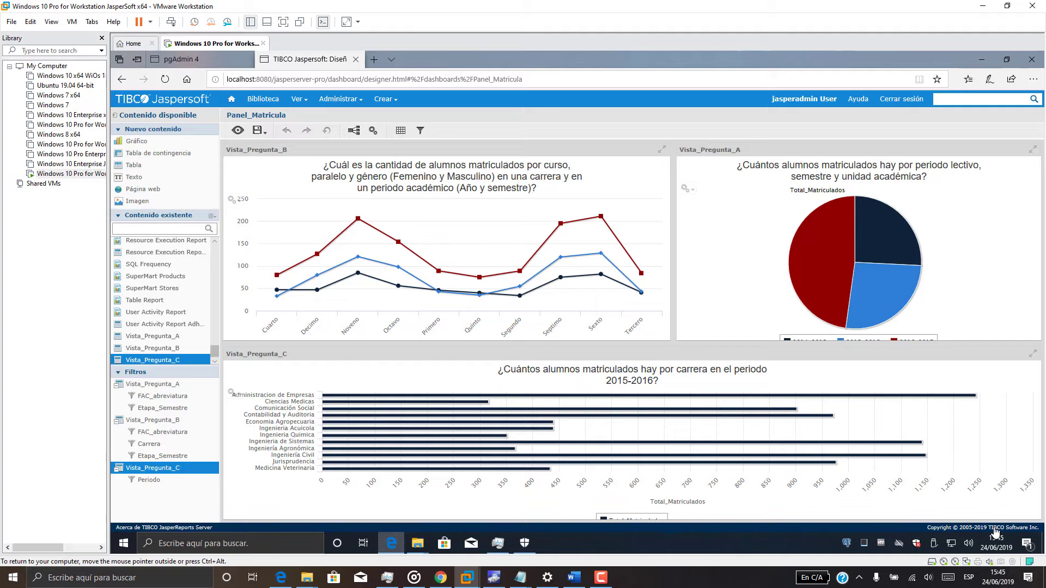
Save a copy named Panel_Matricula_1 in Public > Samples > Dashboards.
click(258, 130)
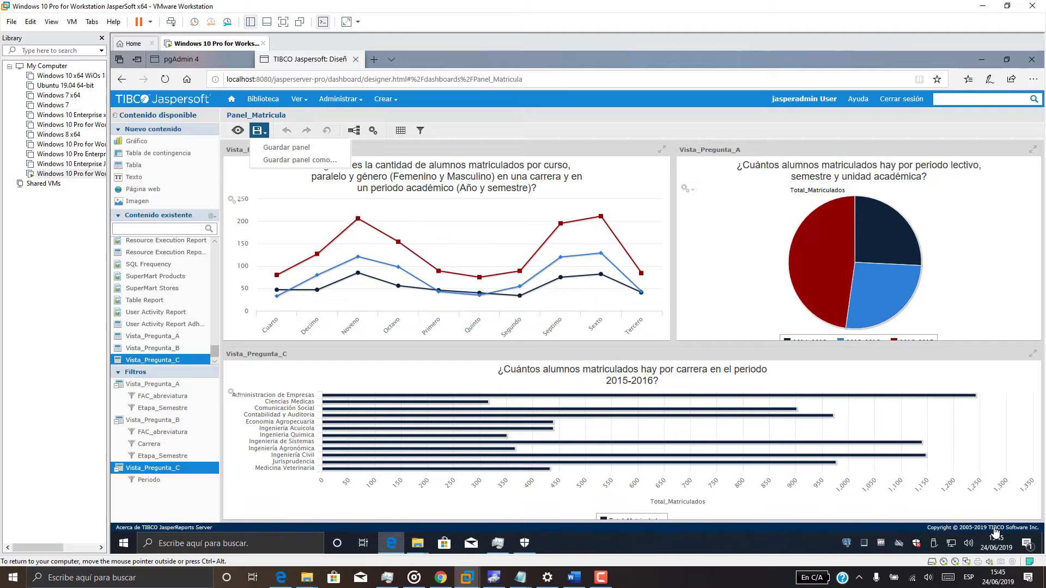
click(300, 160)
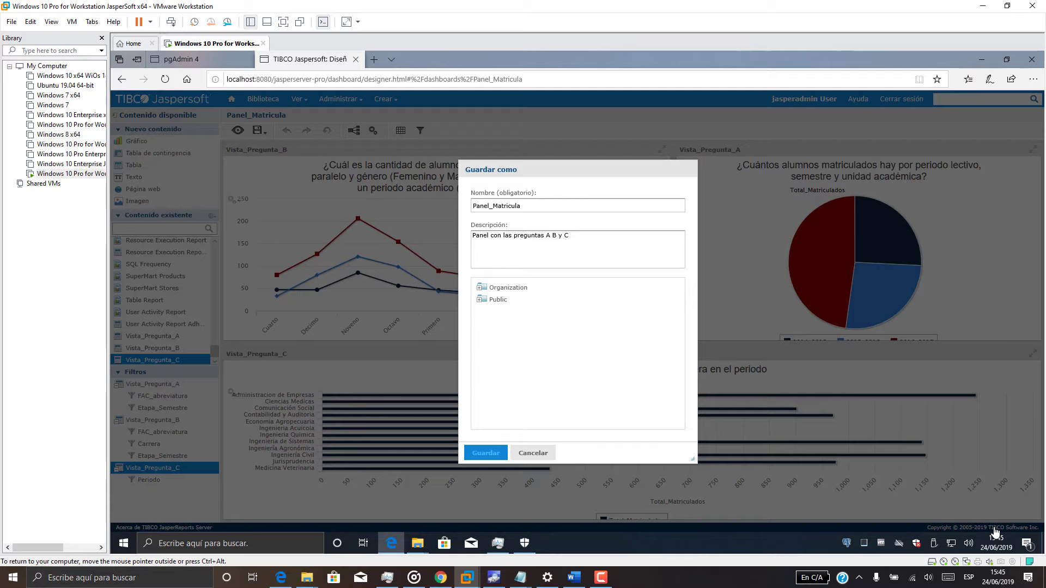
click(498, 299)
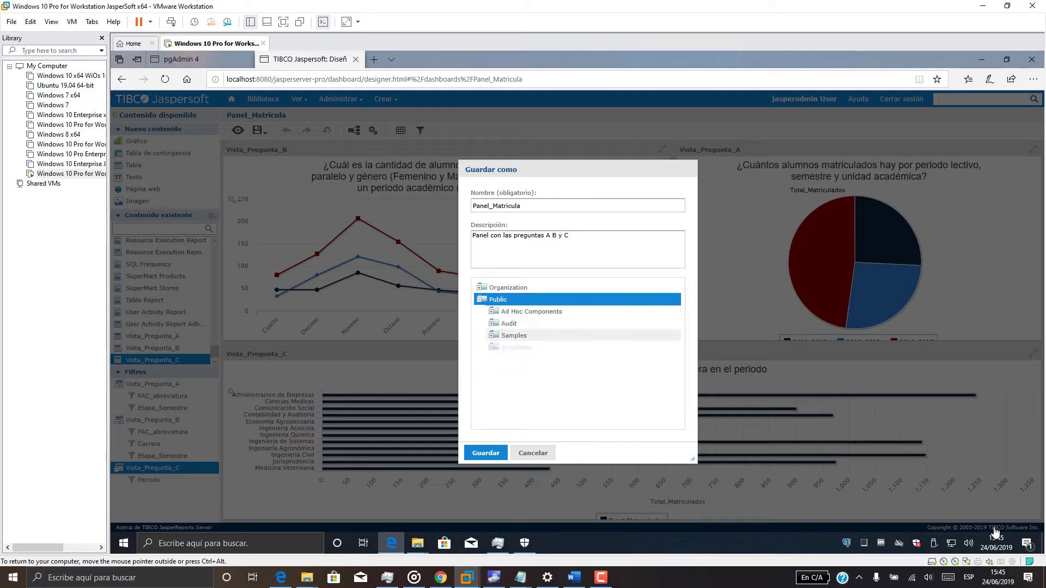
click(514, 335)
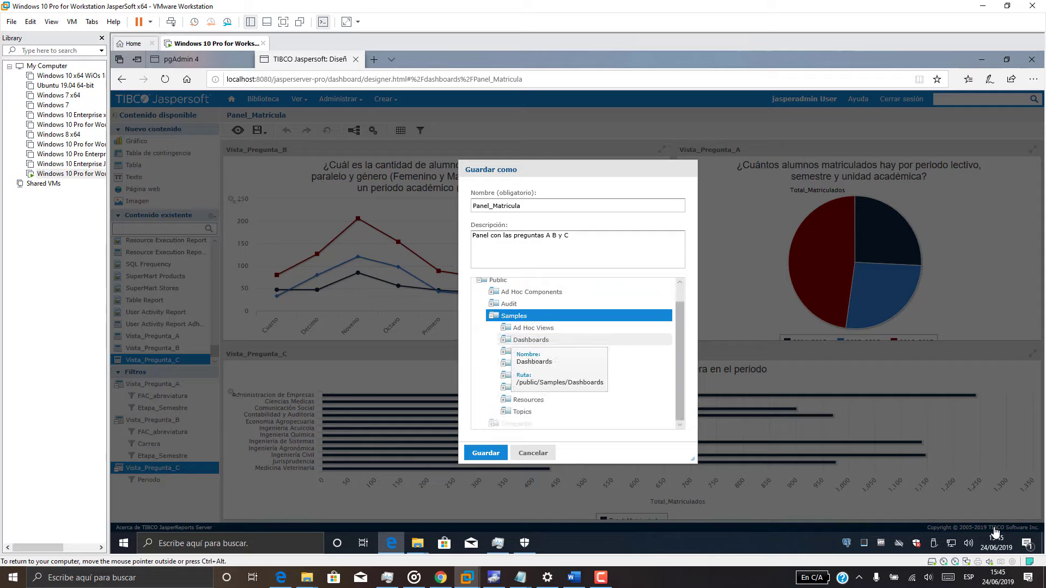
click(520, 340)
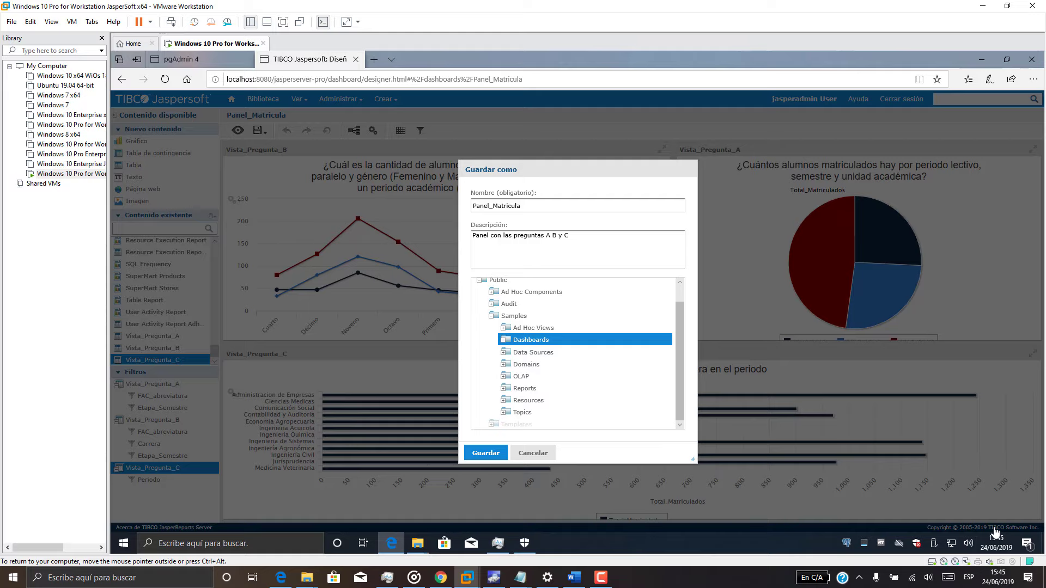
text(_1)
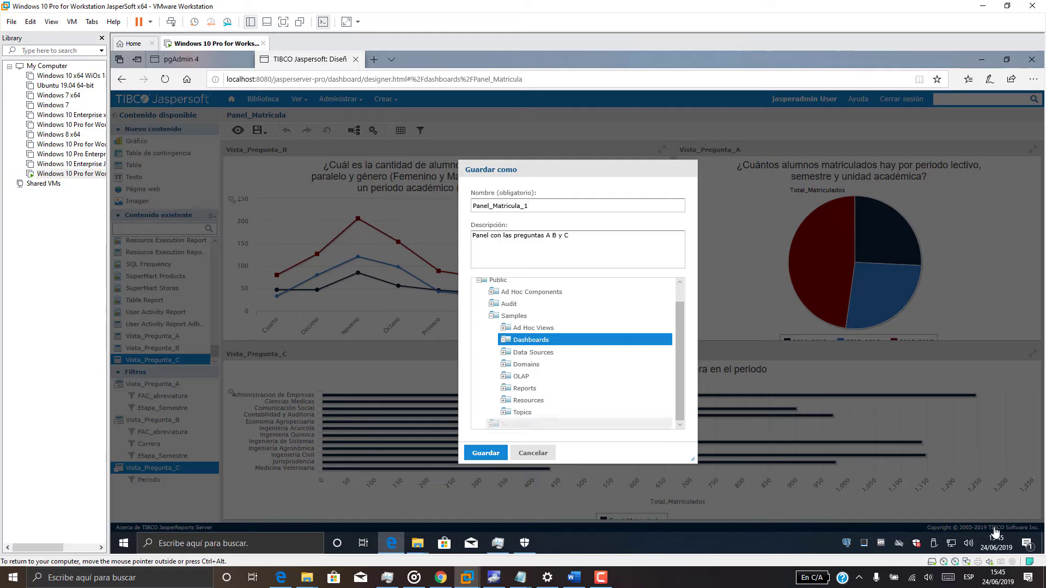
click(485, 453)
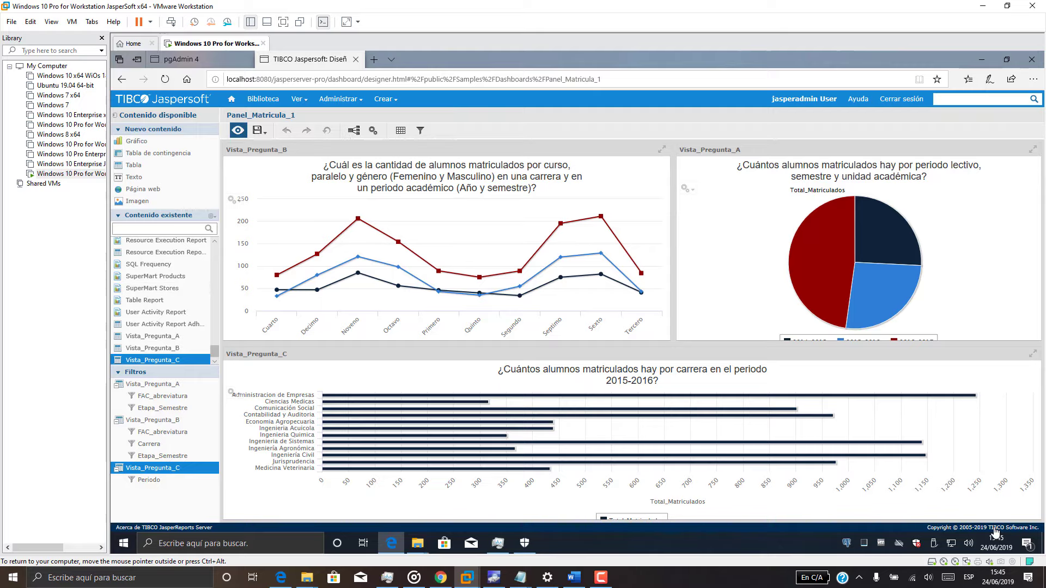
In preview, filter FAC_abreviatura to UAIC and Etapa_Semestre to SEMESTRE I.
click(258, 130)
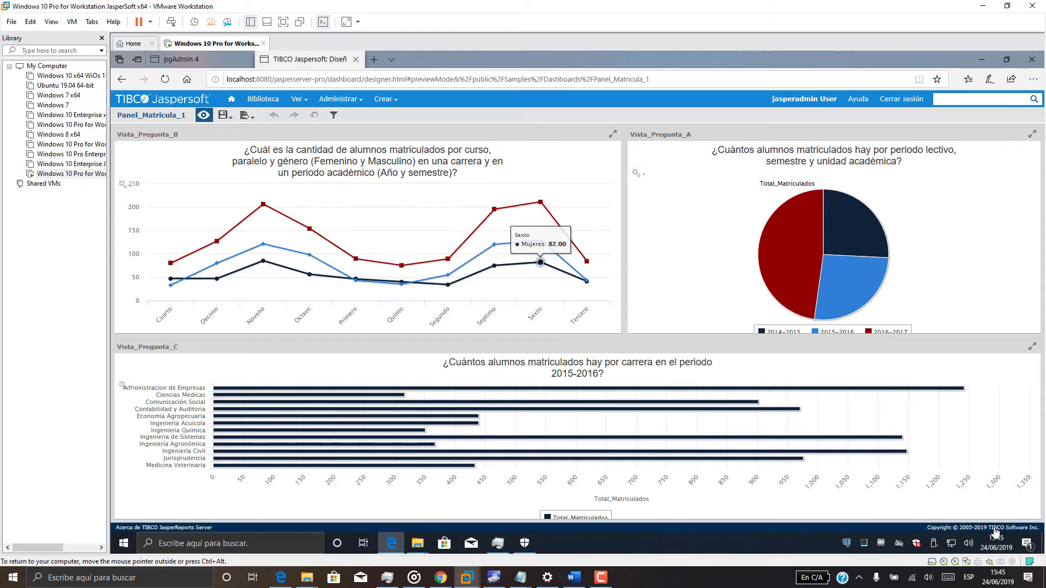
click(333, 115)
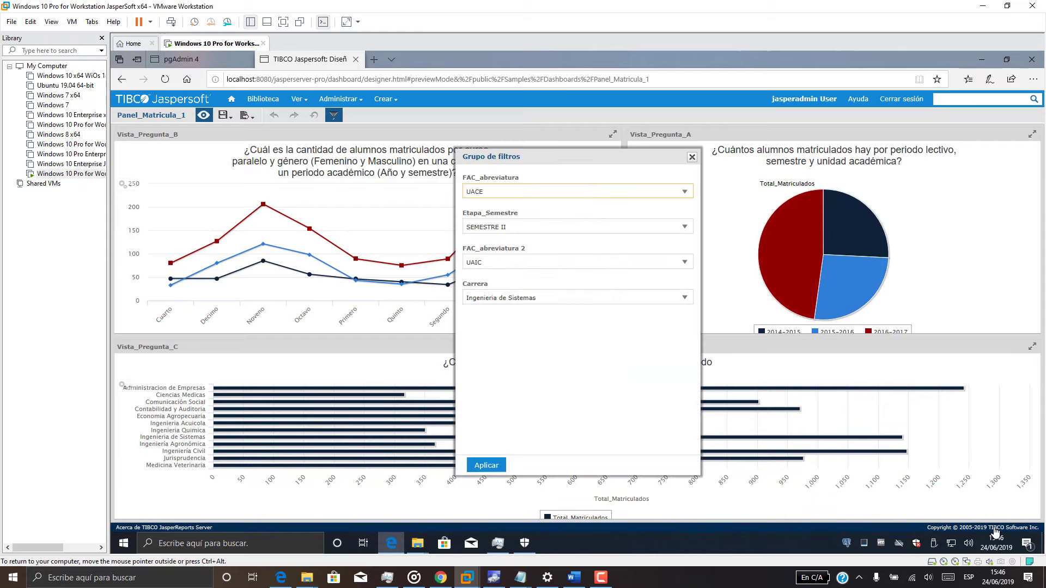
drag(577, 156, 838, 141)
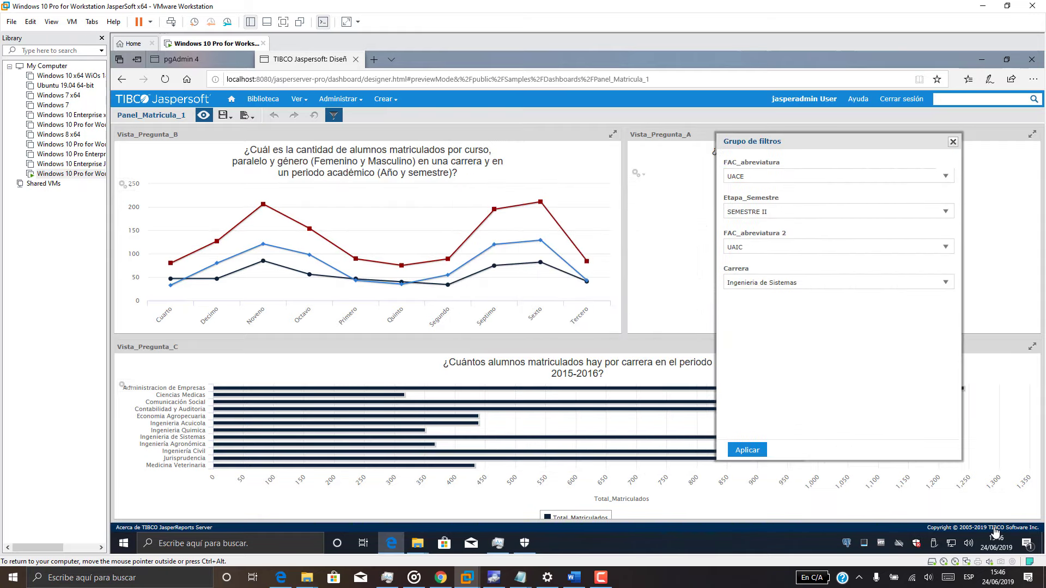
click(839, 176)
click(838, 271)
click(838, 211)
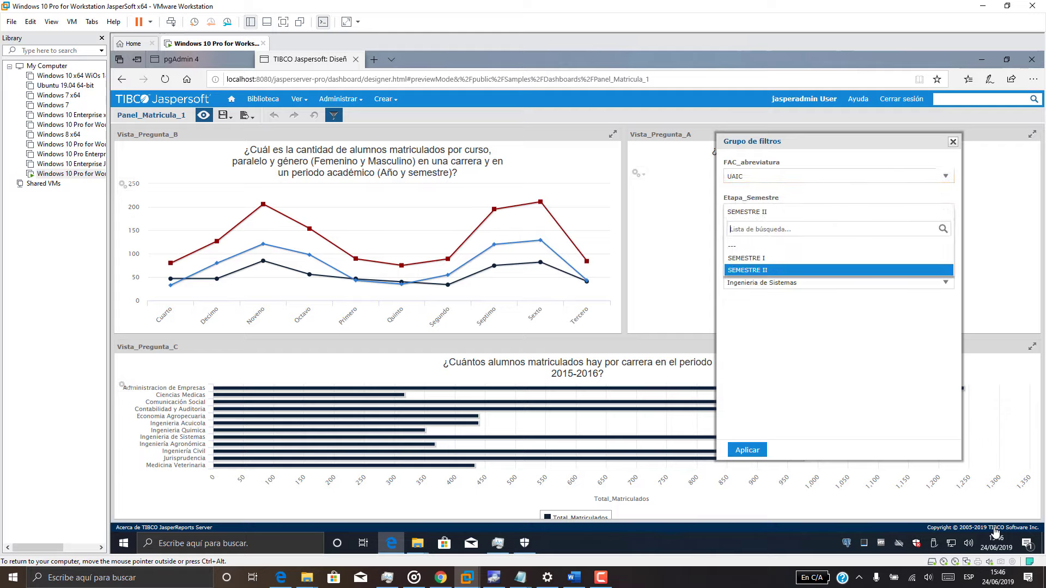
click(838, 246)
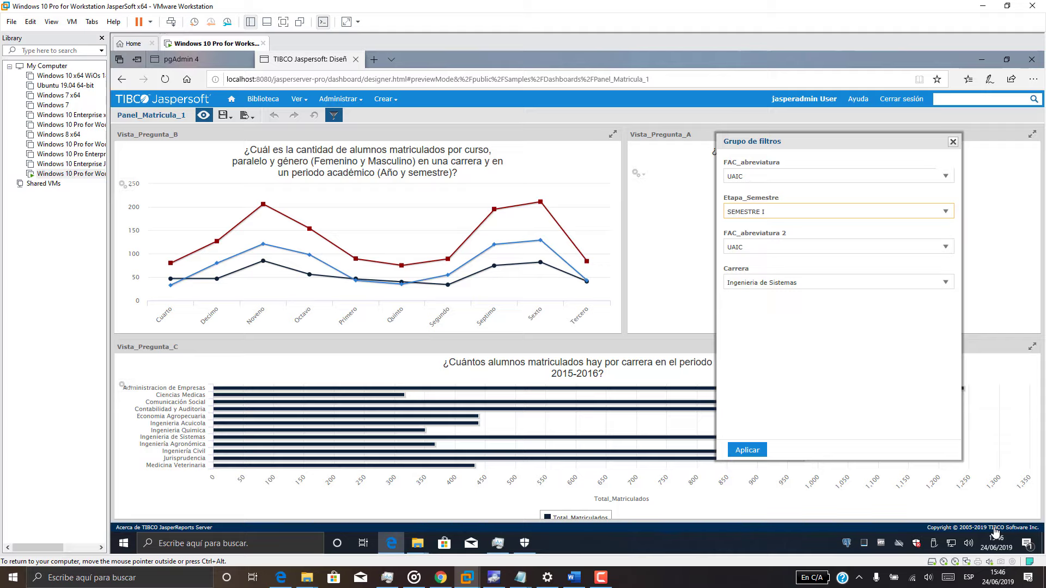
click(747, 450)
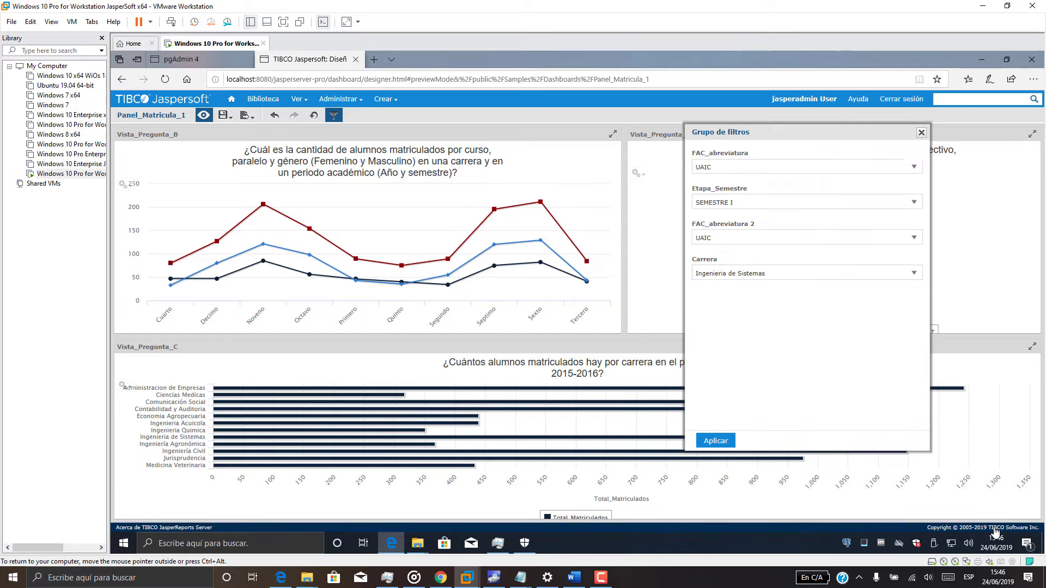
Set FAC_abreviatura 2 to UACS and Carrera to Comunicación Social, then close the filters.
click(914, 238)
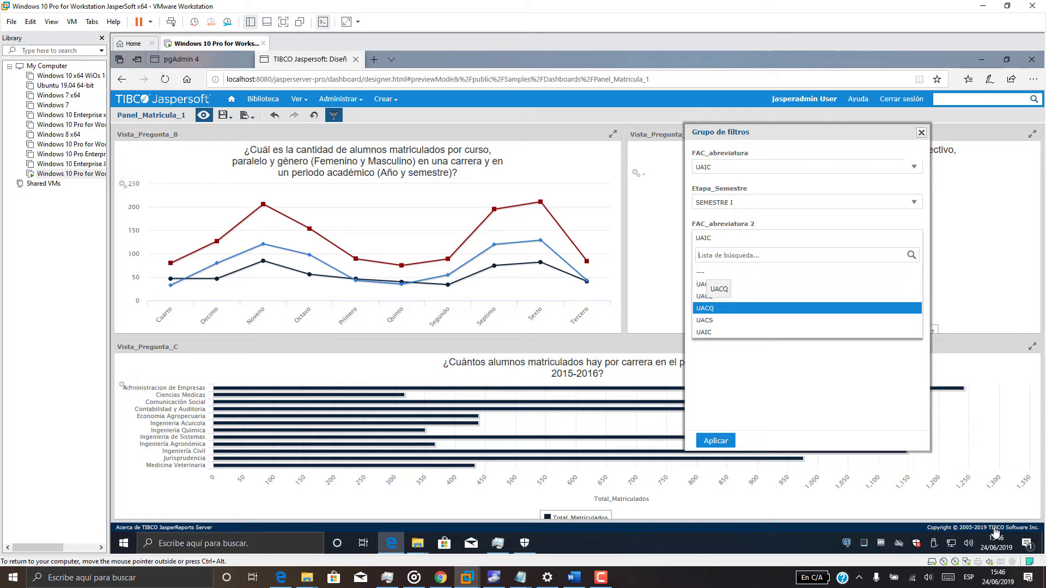
click(705, 308)
click(806, 238)
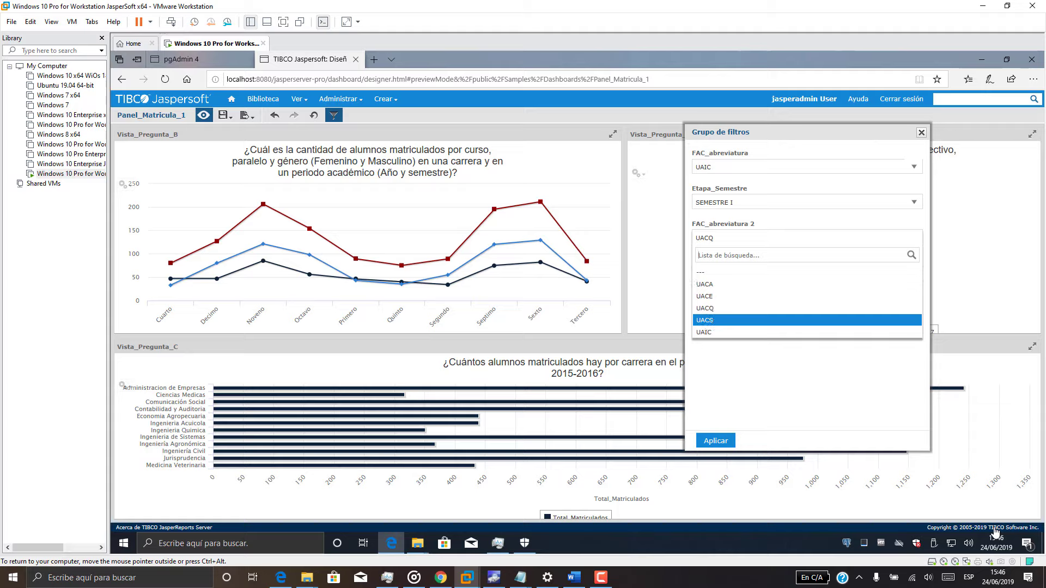
click(704, 320)
click(806, 272)
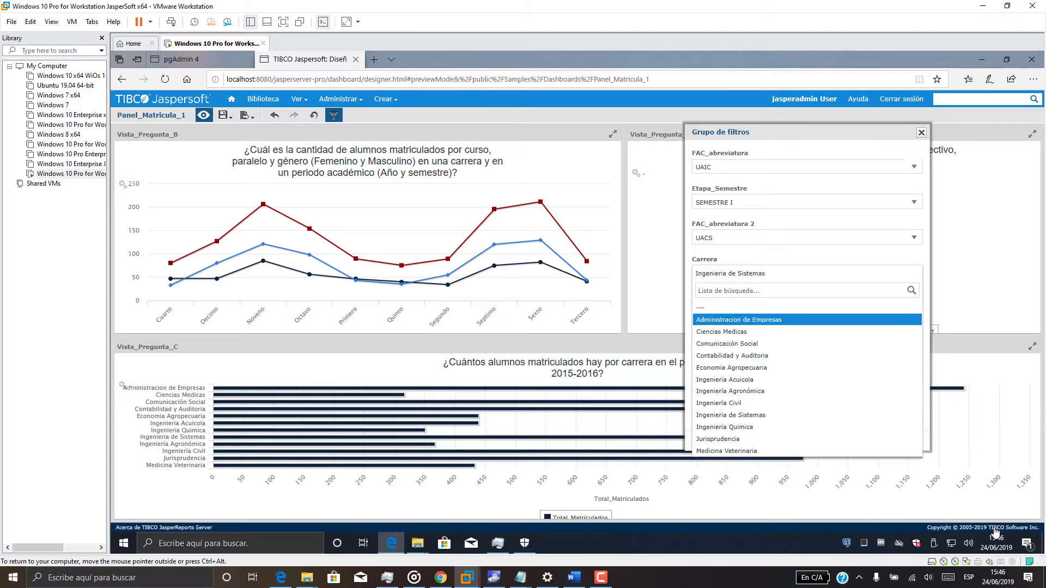
click(762, 344)
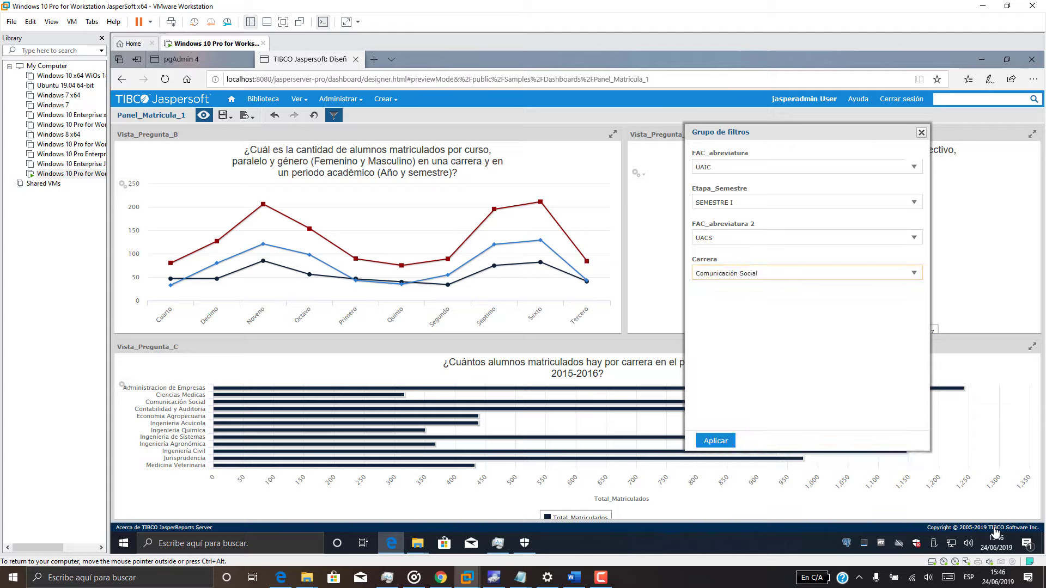
click(715, 441)
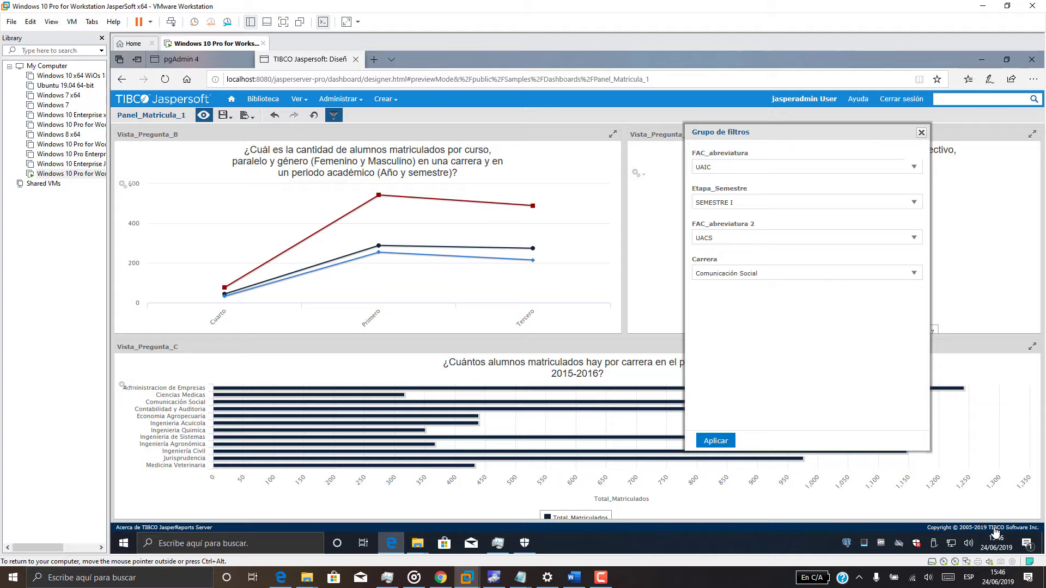
click(921, 132)
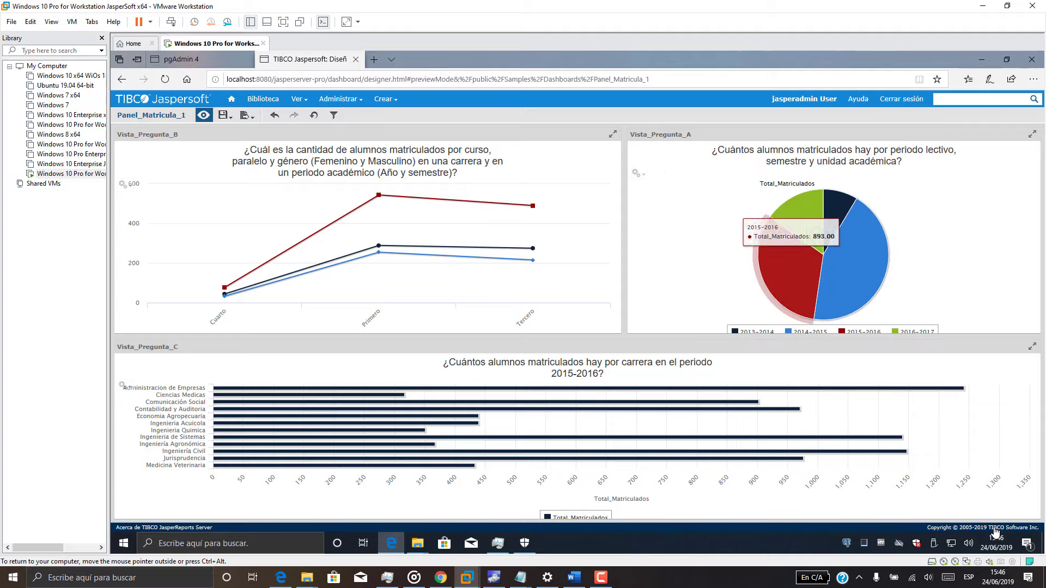
Export the dashboard to Panel_Matricula_1.pptx, review it in PowerPoint, and close without saving.
click(246, 114)
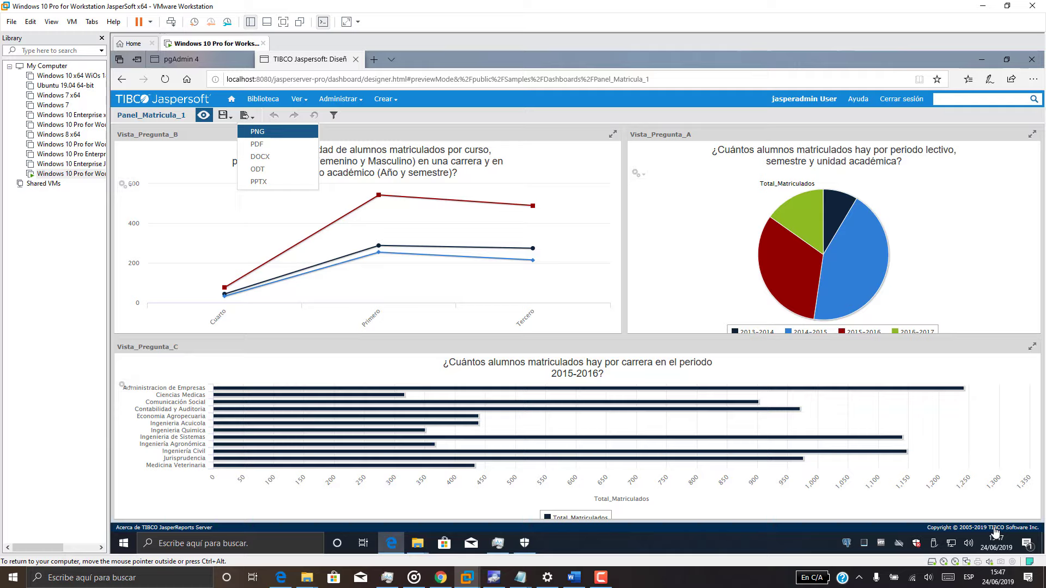
key(Return)
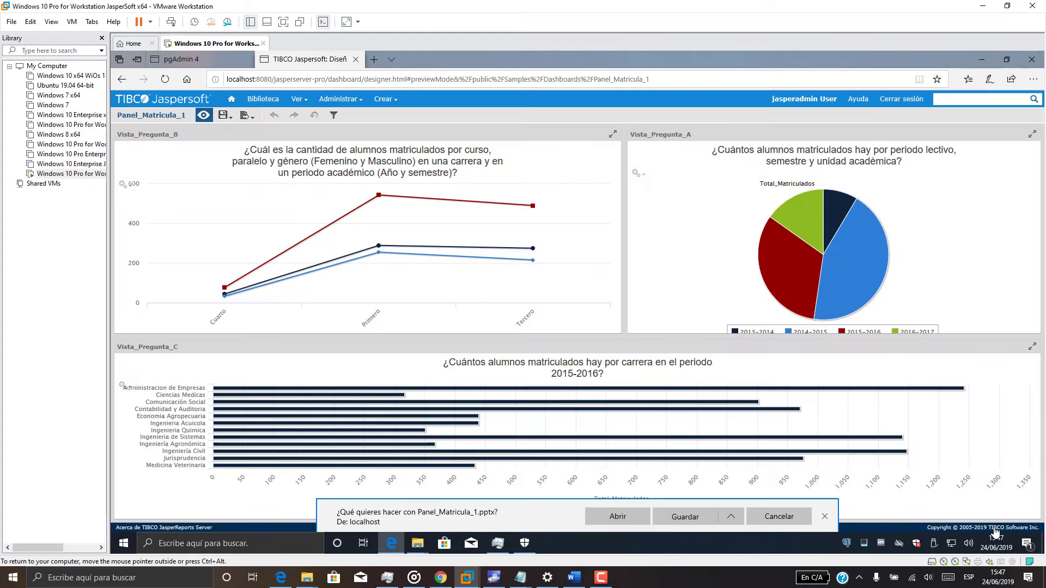
click(685, 516)
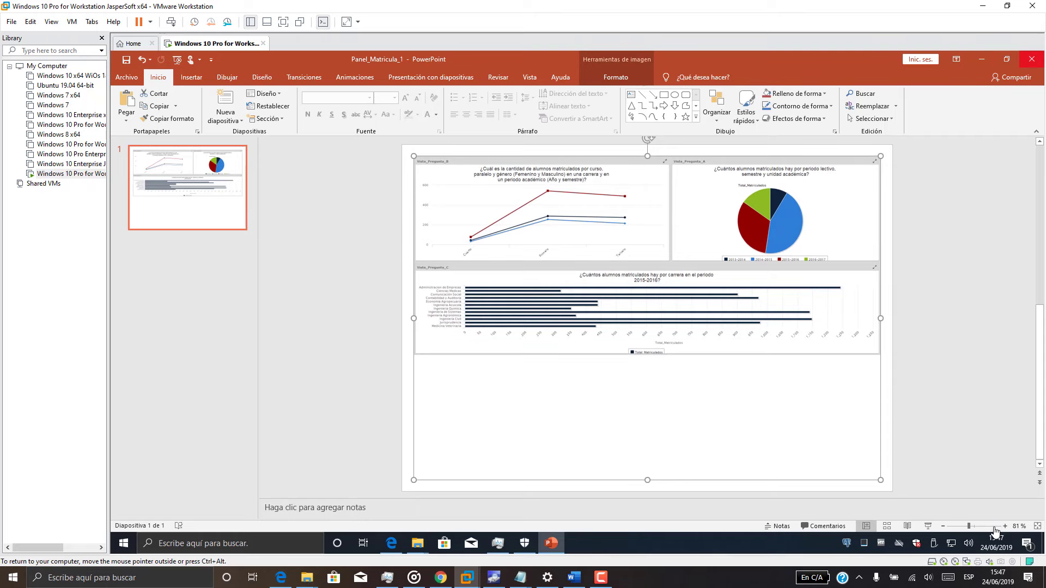
click(1030, 58)
key(Return)
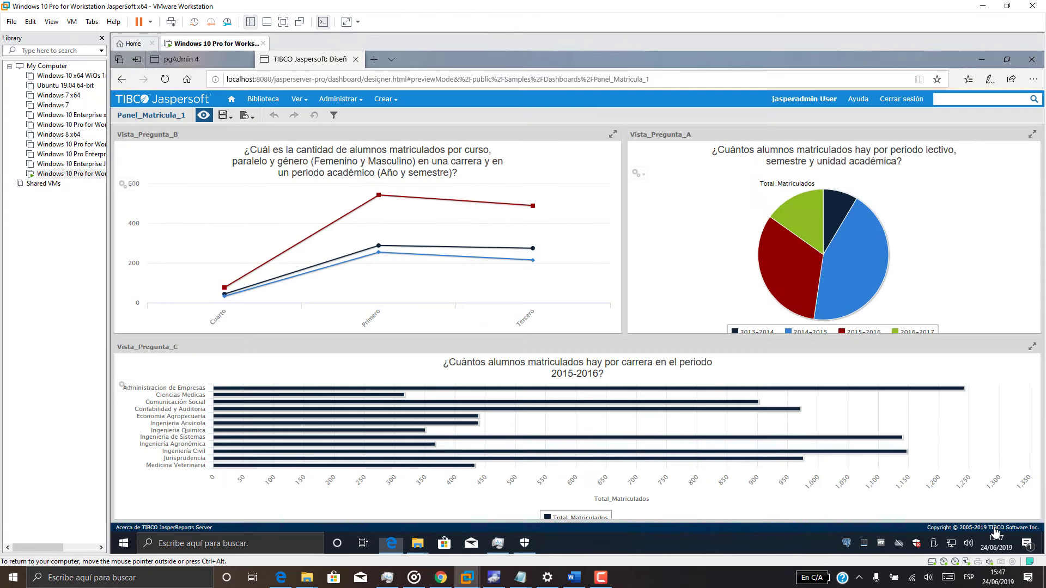